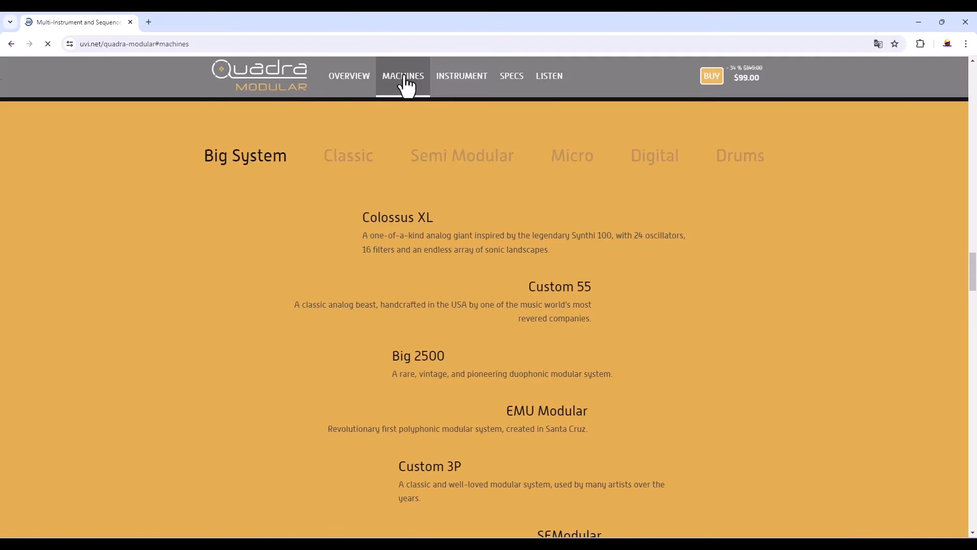
# Step: Browse the Quadra Modular machine lists: Big System, Classic, Semi Modular, Micro, Digital and Drums
pyautogui.scroll(-2, 303, 187)
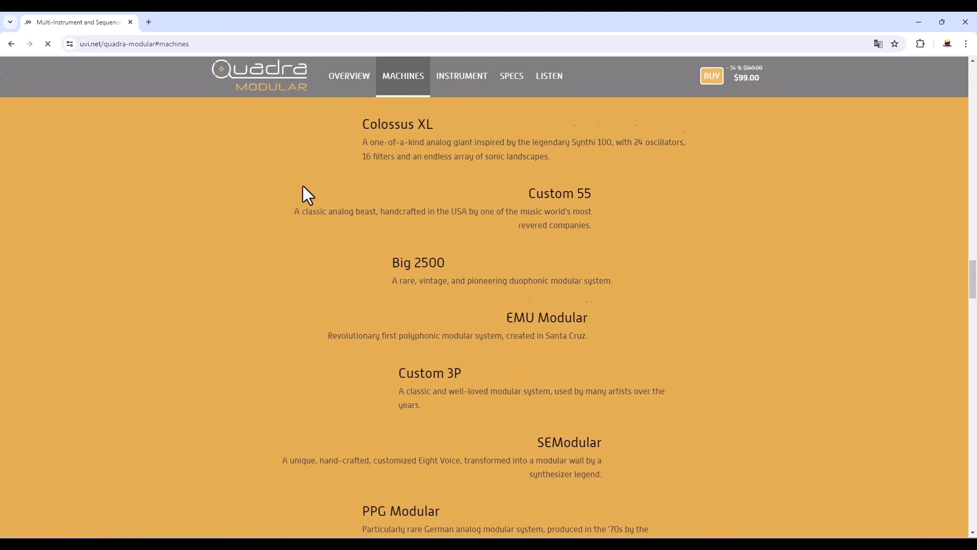
pyautogui.scroll(-3, 334, 224)
pyautogui.scroll(2, 404, 209)
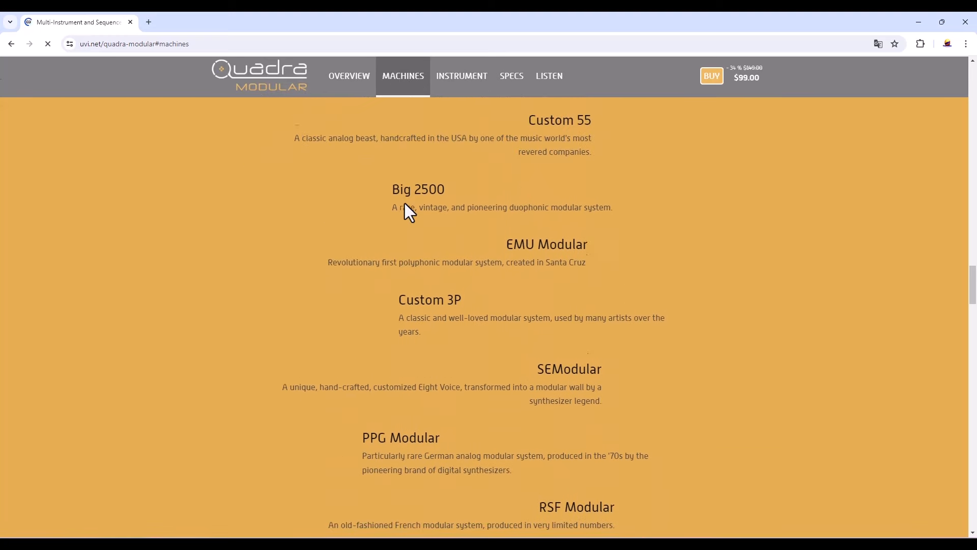
pyautogui.scroll(3, 404, 203)
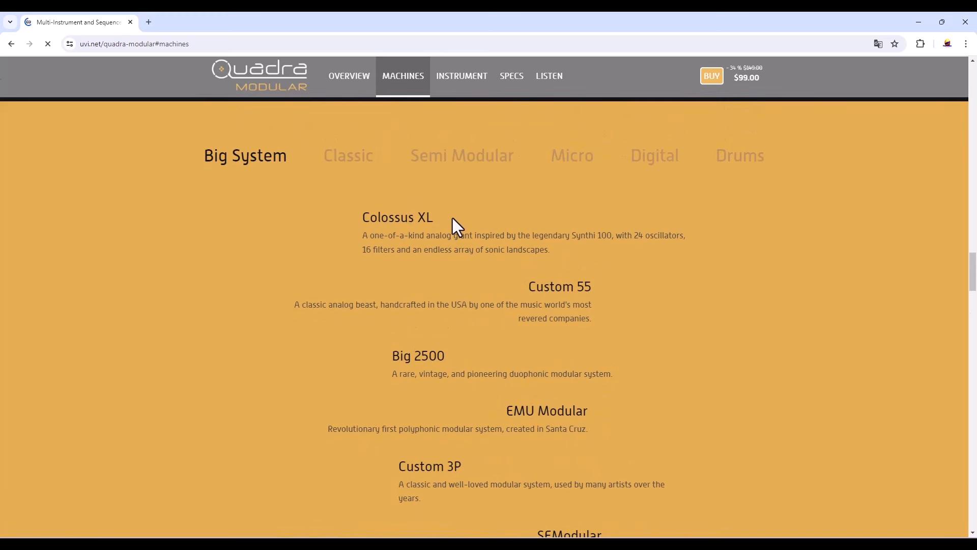
pyautogui.click(354, 161)
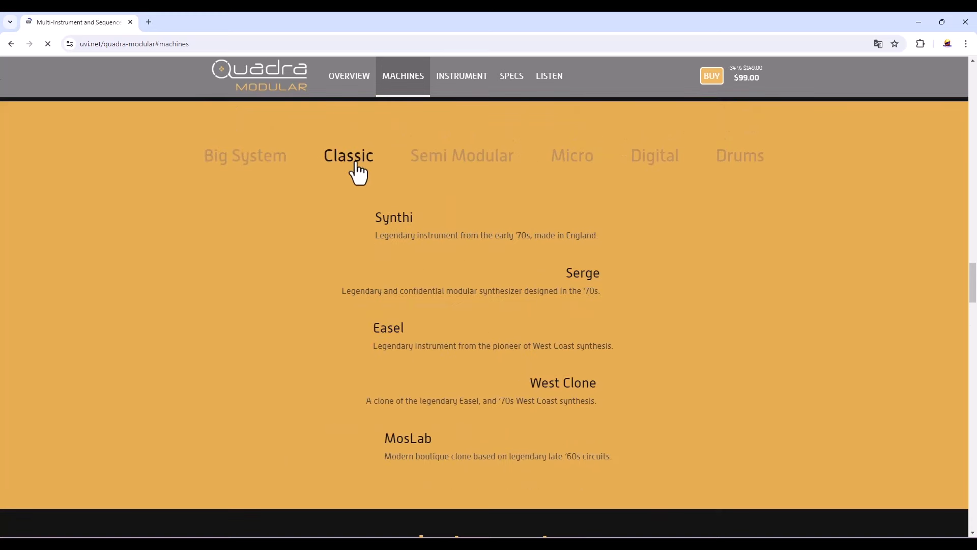
pyautogui.click(450, 157)
pyautogui.click(559, 163)
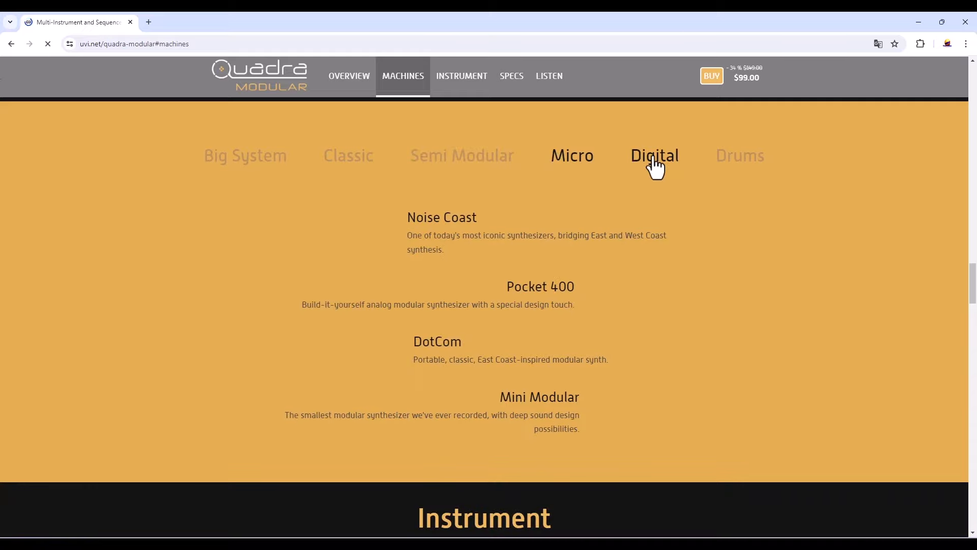
pyautogui.click(654, 164)
pyautogui.click(744, 167)
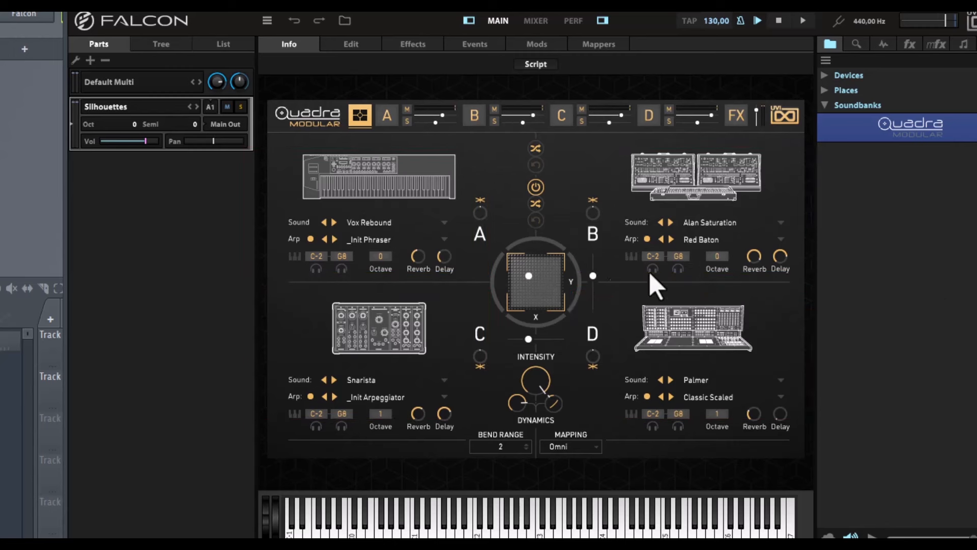
# Step: Switch to Falcon and move the mix point on the central XY pad toward layer B
pyautogui.moveTo(530, 272)
pyautogui.mouseDown()
pyautogui.moveTo(550, 269)
pyautogui.moveTo(515, 275)
pyautogui.moveTo(547, 261)
pyautogui.moveTo(541, 270)
pyautogui.mouseUp()
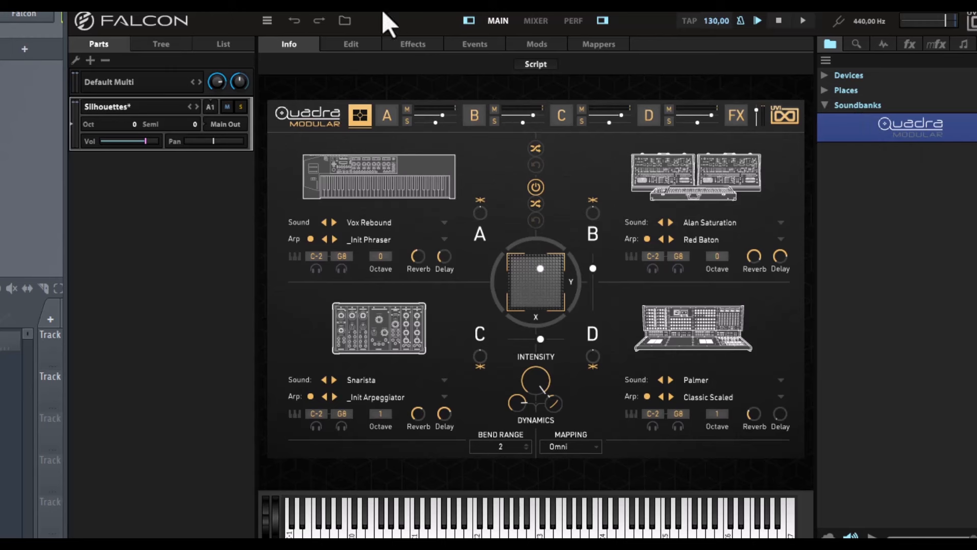
# Step: Hide the parts list and the browser sidebar, and show them again
pyautogui.click(468, 20)
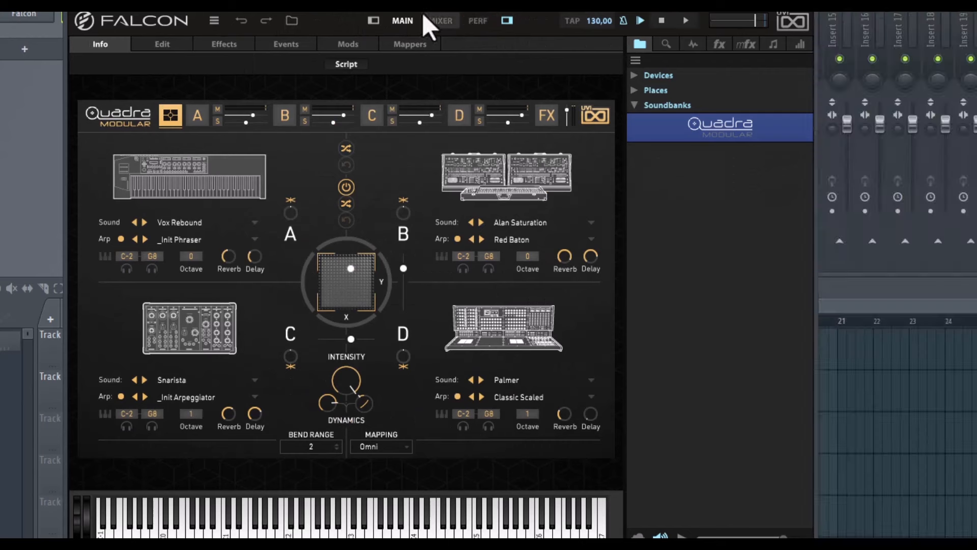
pyautogui.click(508, 19)
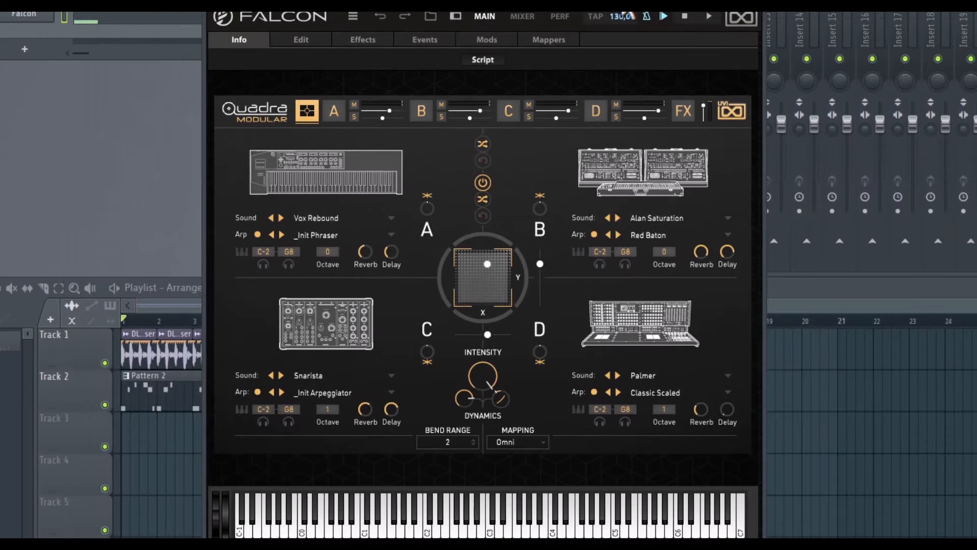
pyautogui.click(455, 17)
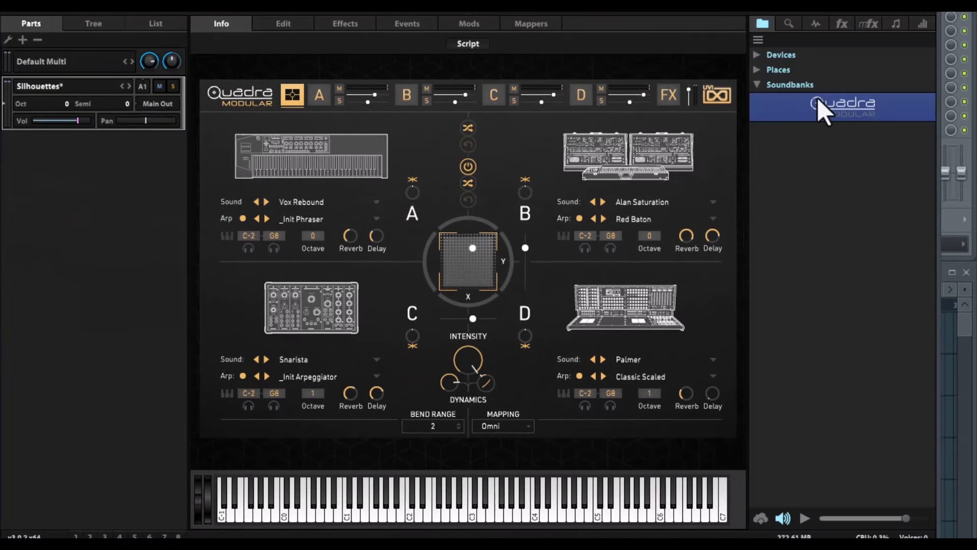
# Step: Expand the Quadra Modular soundbank and look through the presets in the 3 Drums & Percussive folder
pyautogui.click(817, 98)
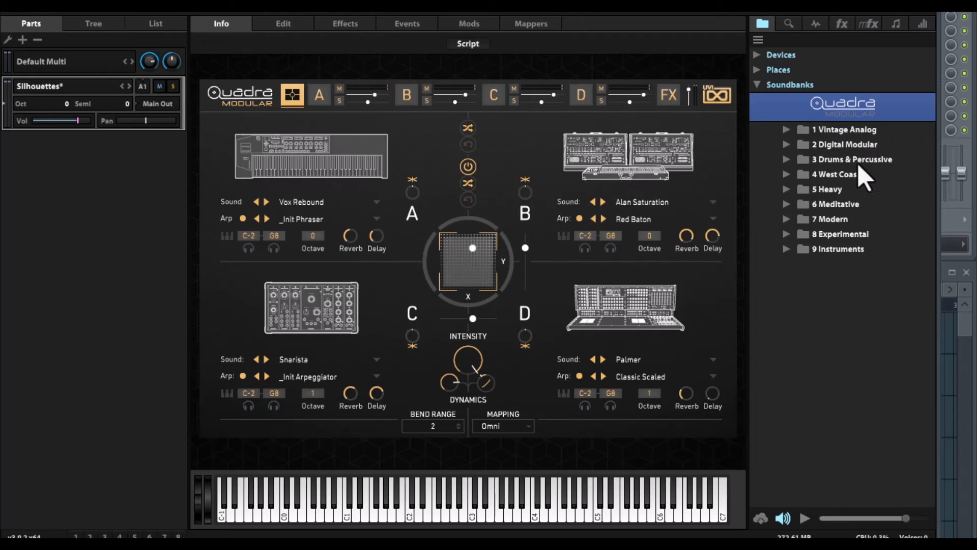
pyautogui.click(787, 160)
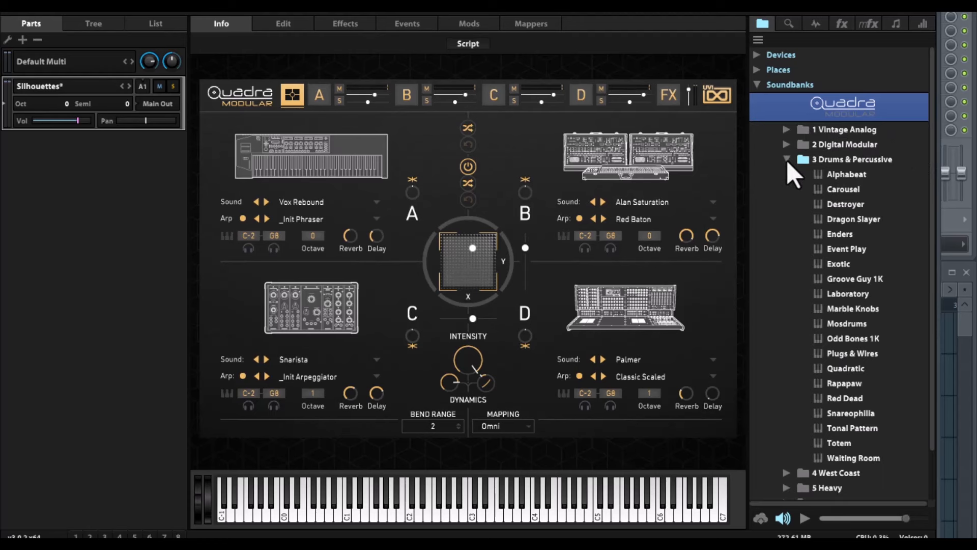
pyautogui.scroll(-2, 839, 264)
pyautogui.click(842, 162)
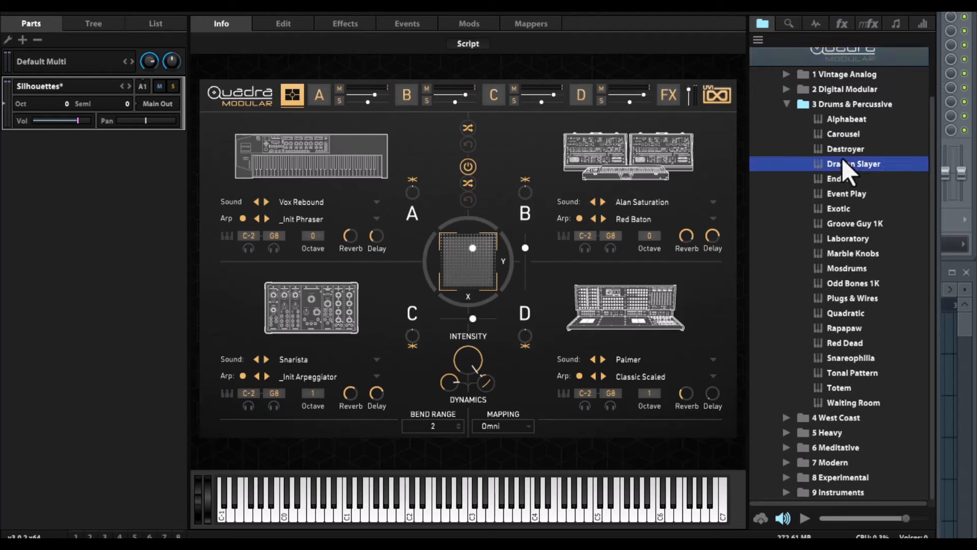
pyautogui.scroll(4, 770, 133)
pyautogui.click(786, 160)
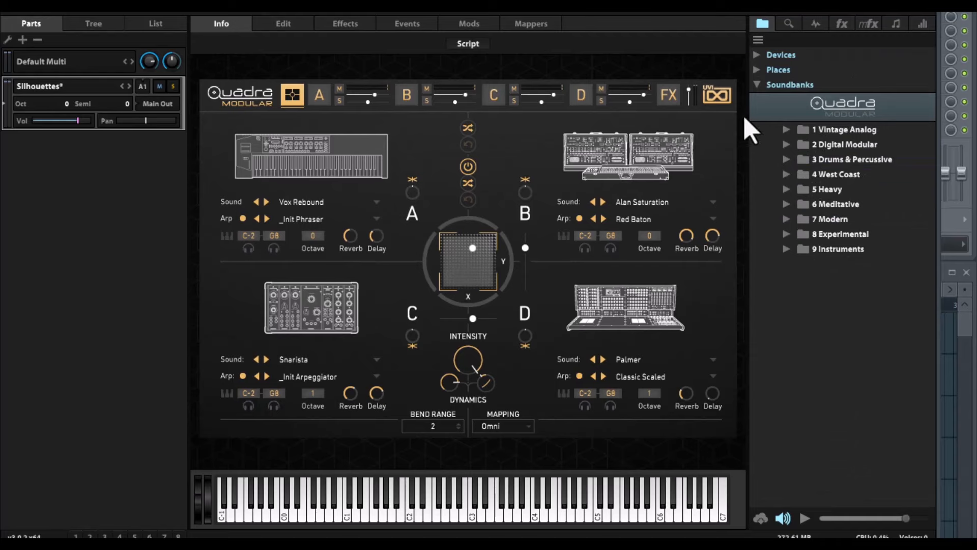
# Step: Hide both the browser sidebar and the parts list so only the instrument is shown
pyautogui.click(543, 7)
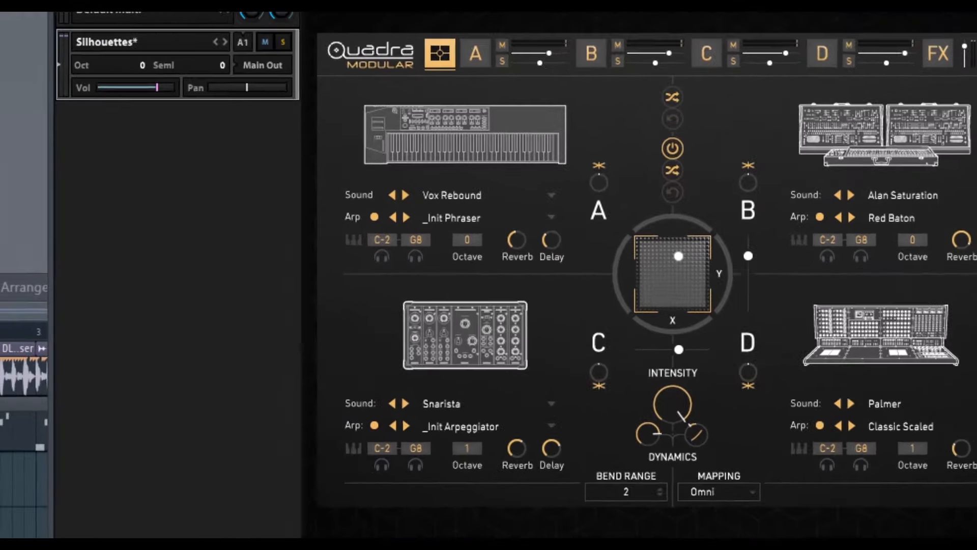
pyautogui.click(259, 7)
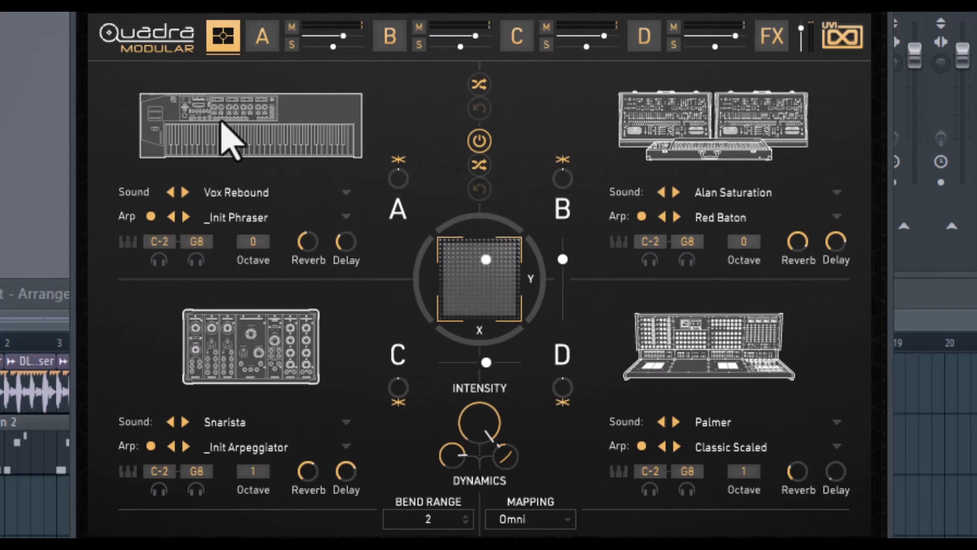
# Step: View the detailed sound settings of layer A and return to the four-layer overview
pyautogui.click(287, 131)
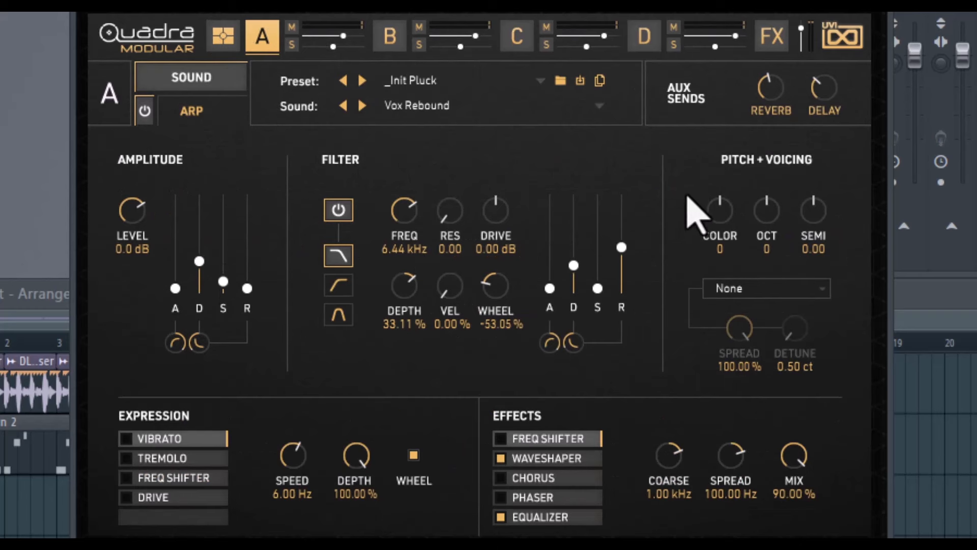
pyautogui.click(224, 37)
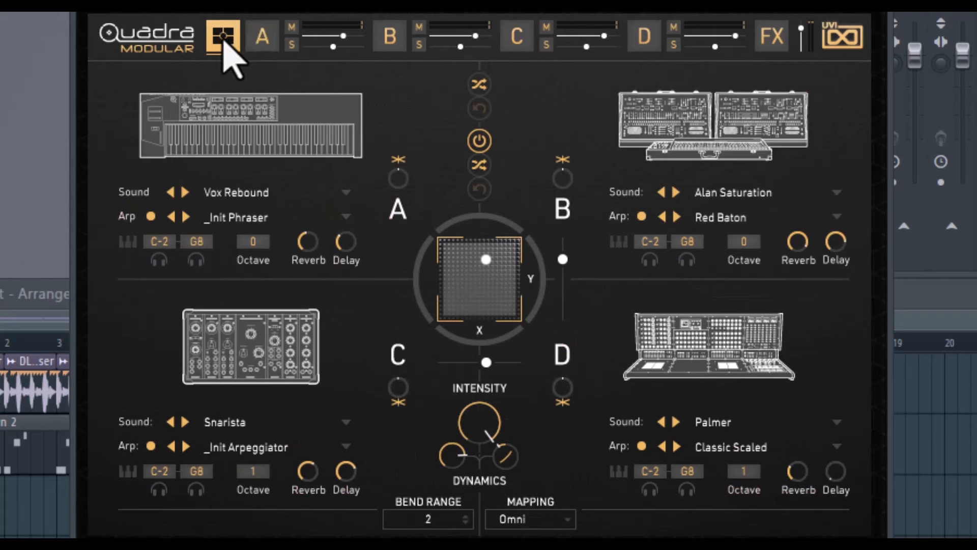
# Step: Look through layer A's list of machines, including the MosLab sounds, and its arp preset categories
pyautogui.click(236, 193)
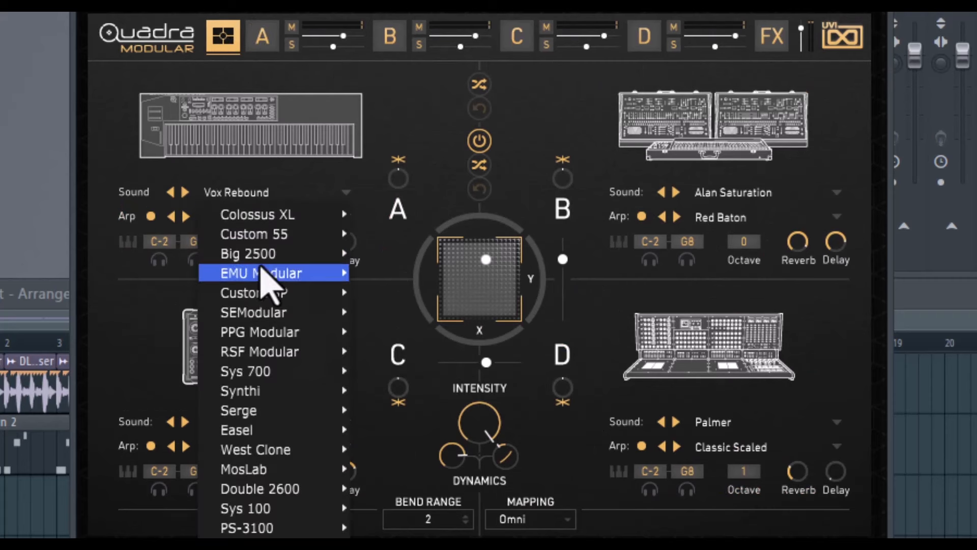
pyautogui.moveTo(284, 448)
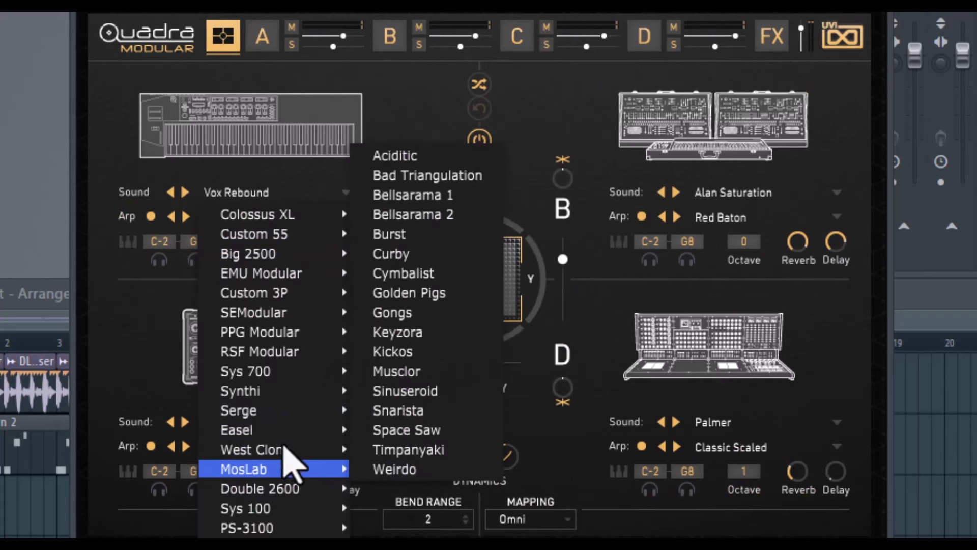
pyautogui.click(122, 301)
pyautogui.click(258, 217)
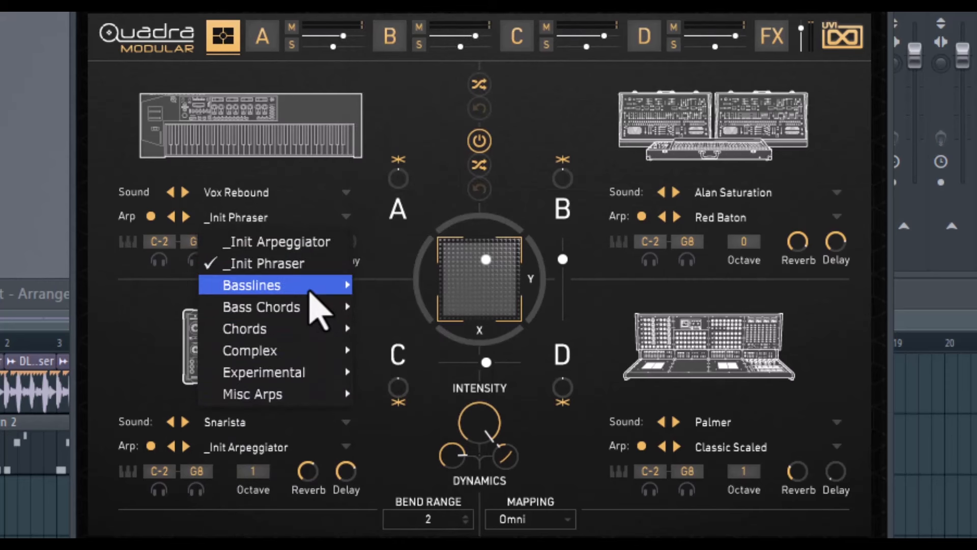
pyautogui.click(127, 356)
# Step: Examine layer A's arp switch, key range, octave and reverb controls, and its list of machines once more
pyautogui.click(150, 217)
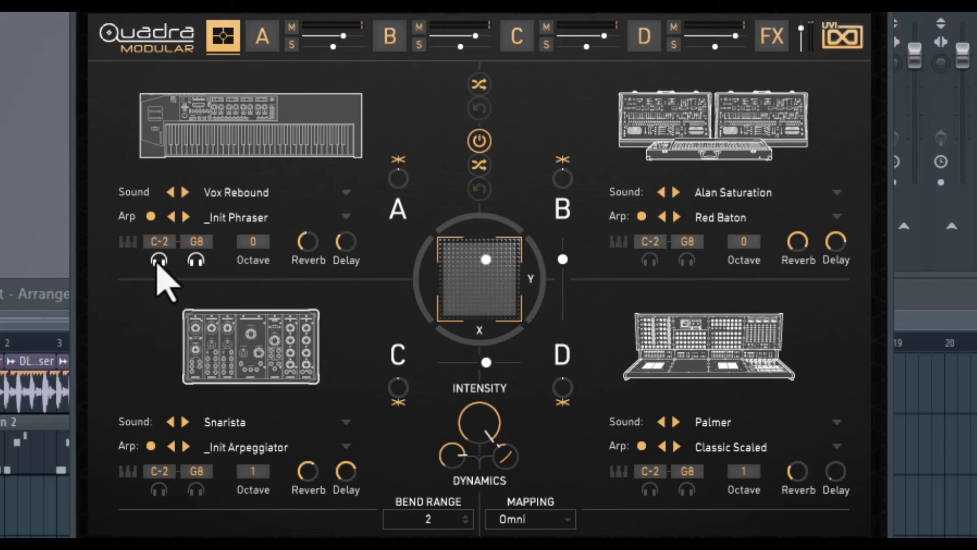
pyautogui.click(196, 260)
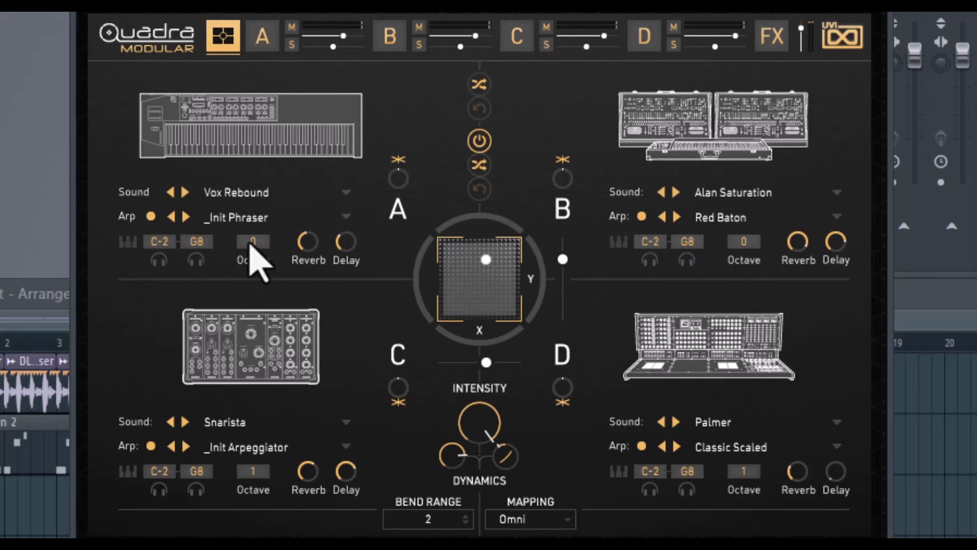
pyautogui.moveTo(308, 241)
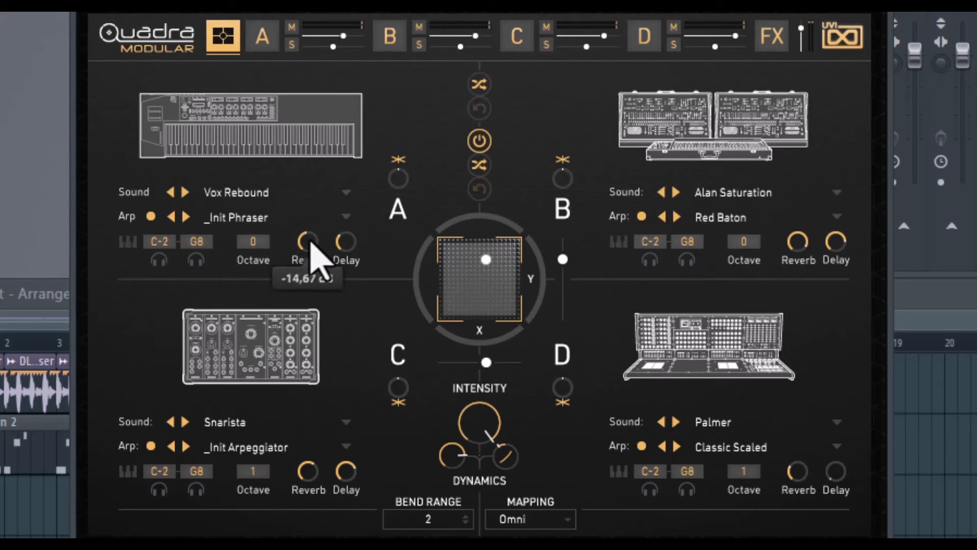
pyautogui.click(347, 193)
pyautogui.click(235, 193)
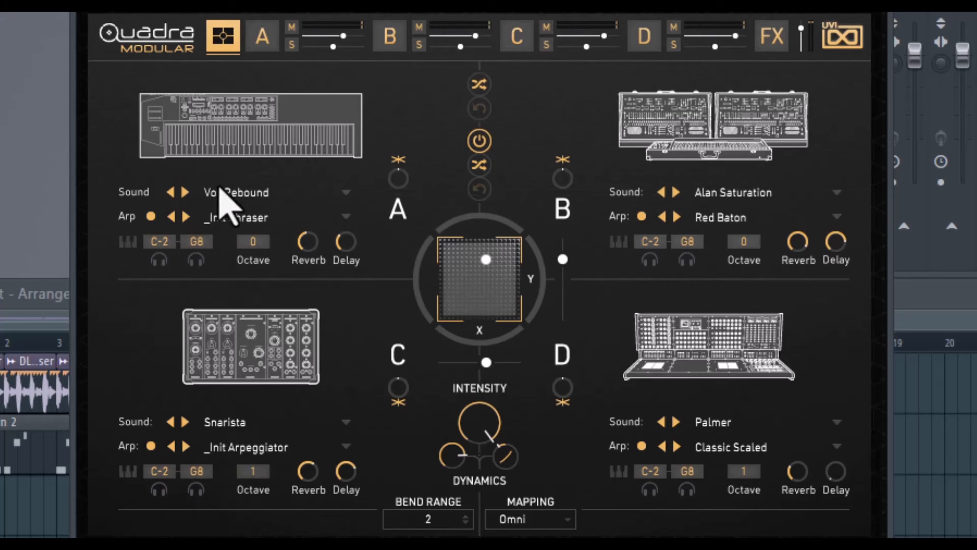
pyautogui.click(340, 193)
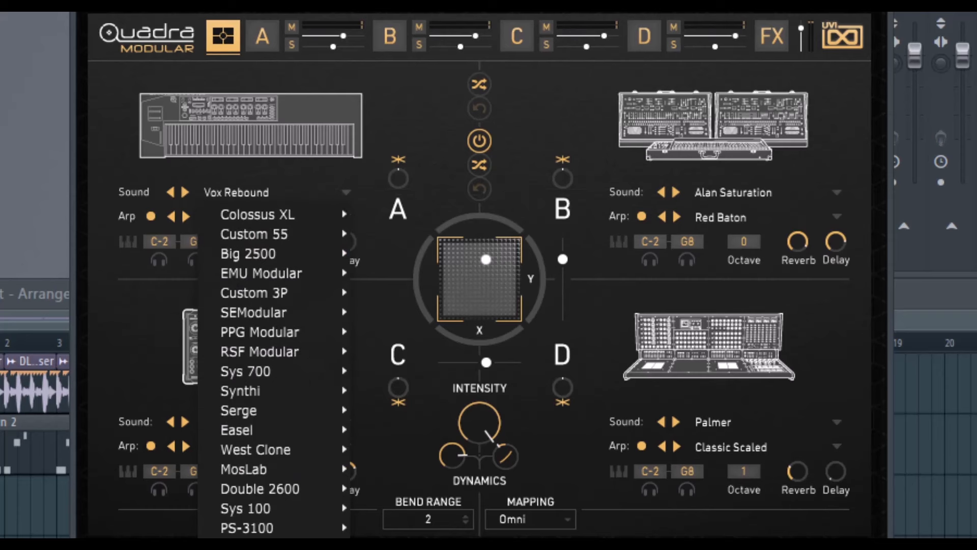
pyautogui.click(124, 263)
pyautogui.click(345, 216)
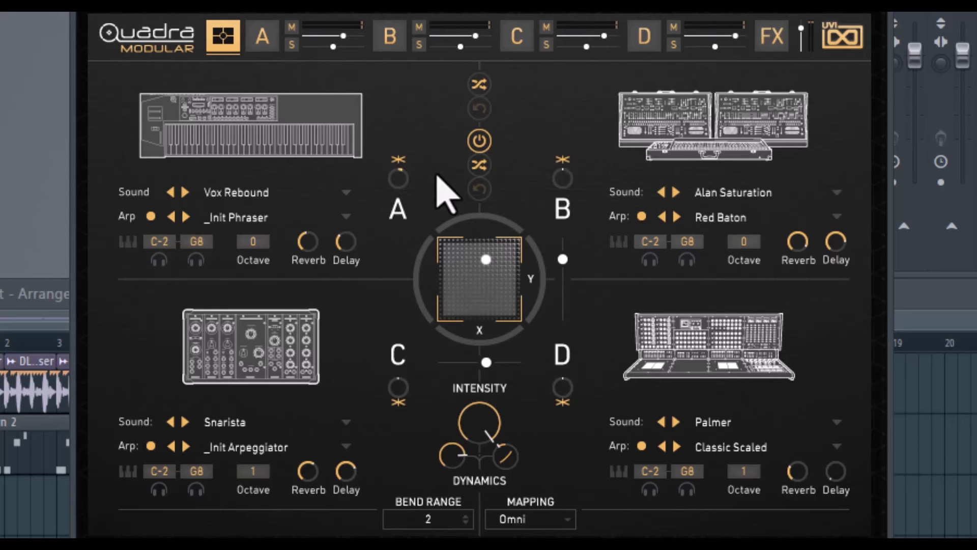
# Step: Randomize the sounds of all four layers several times and step back to Brut Analog, Pluck Saw, Generator and Line Noodle
pyautogui.click(479, 84)
pyautogui.click(479, 85)
pyautogui.click(479, 84)
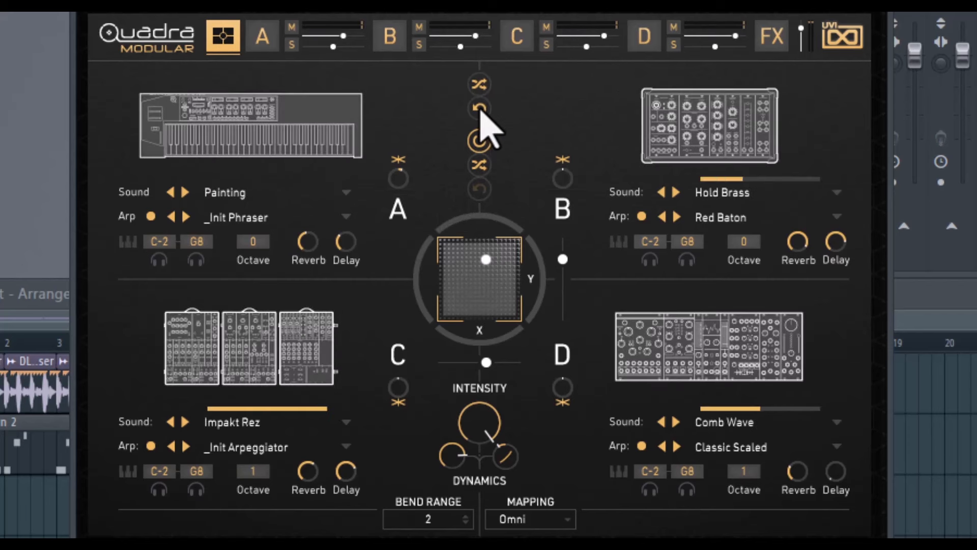
pyautogui.click(480, 109)
pyautogui.click(480, 108)
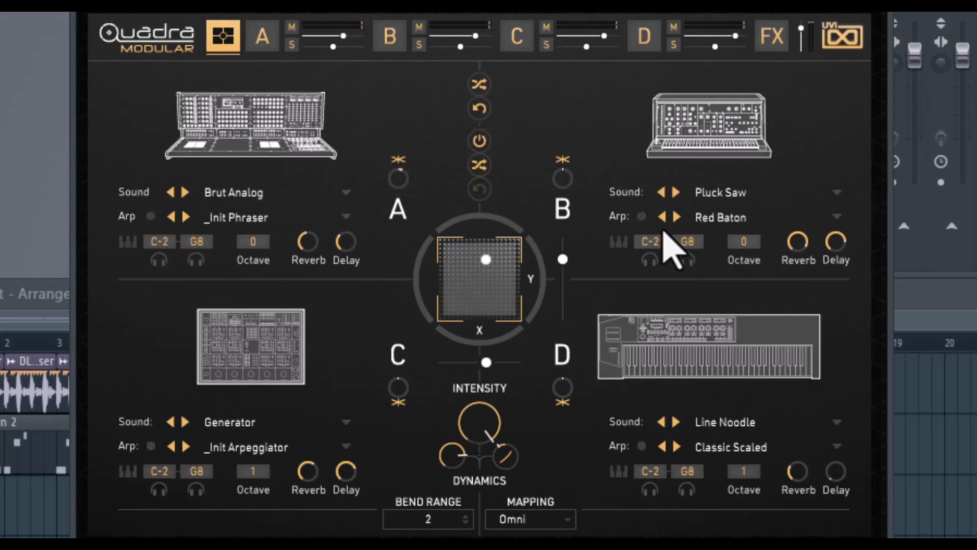
# Step: Randomize the arp presets of all four layers several times
pyautogui.click(479, 165)
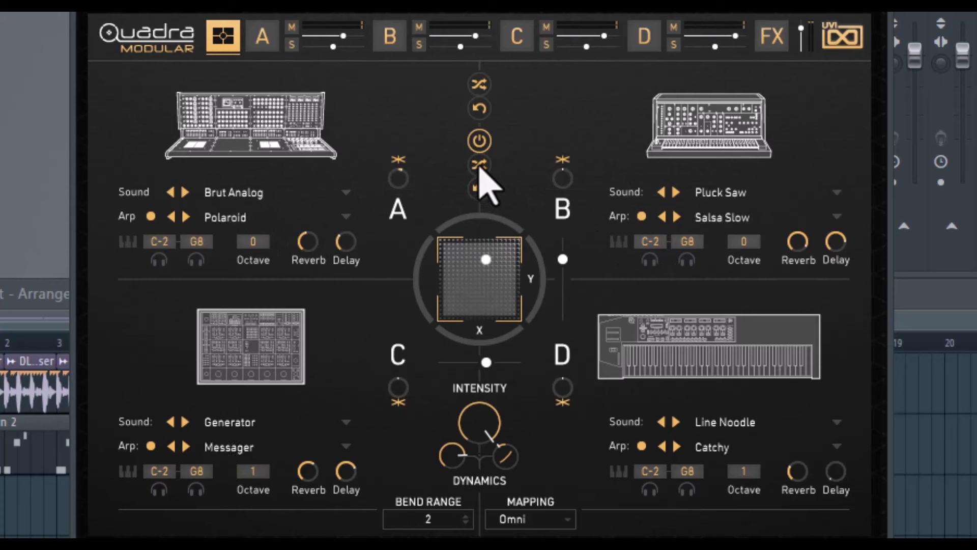
pyautogui.click(480, 166)
pyautogui.click(480, 166)
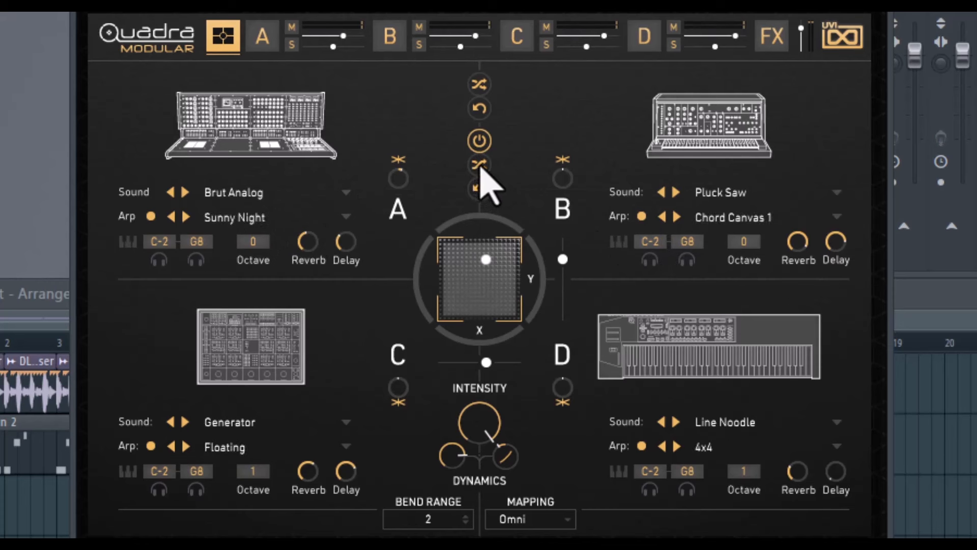
pyautogui.click(480, 166)
pyautogui.click(480, 166)
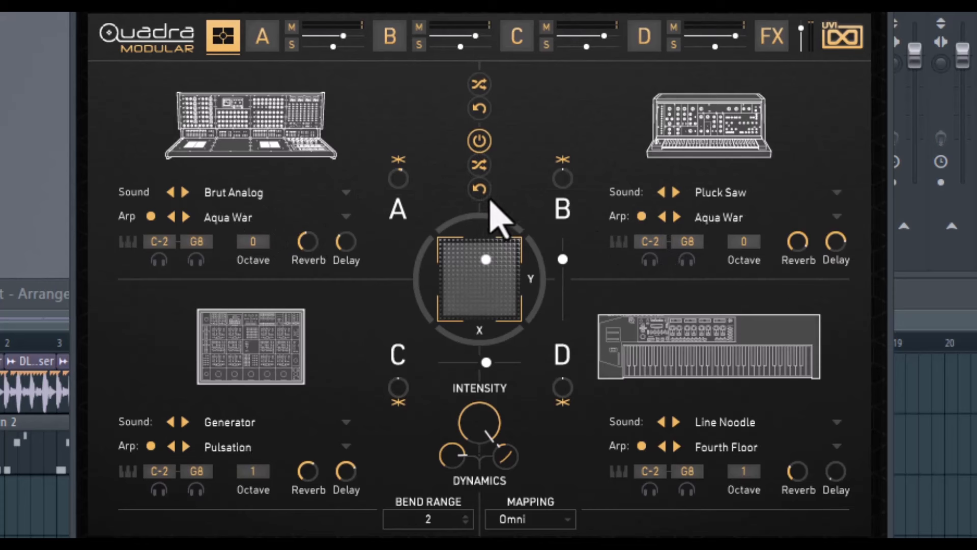
# Step: Undo all the arp preset randomizations on the four layers, one at a time
pyautogui.click(479, 189)
pyautogui.click(478, 191)
pyautogui.click(478, 190)
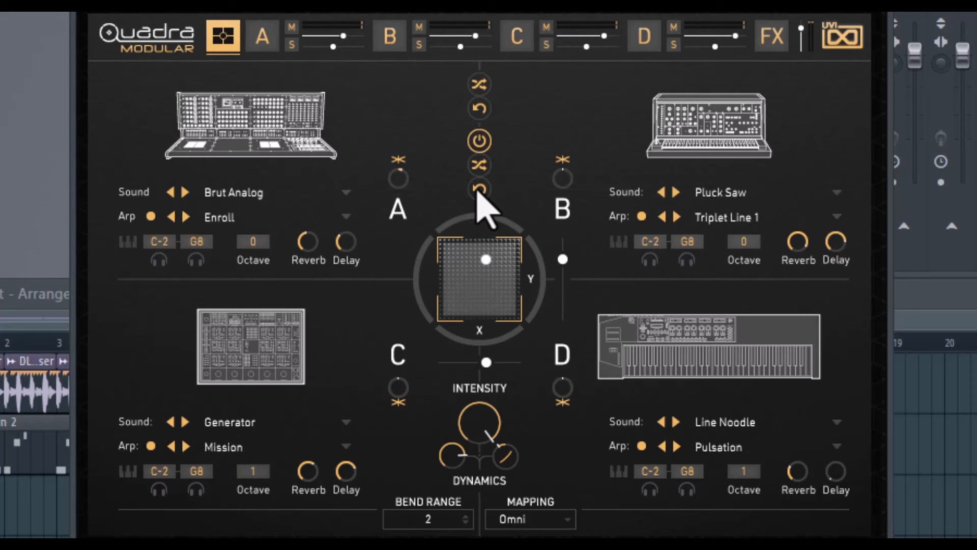
pyautogui.click(479, 190)
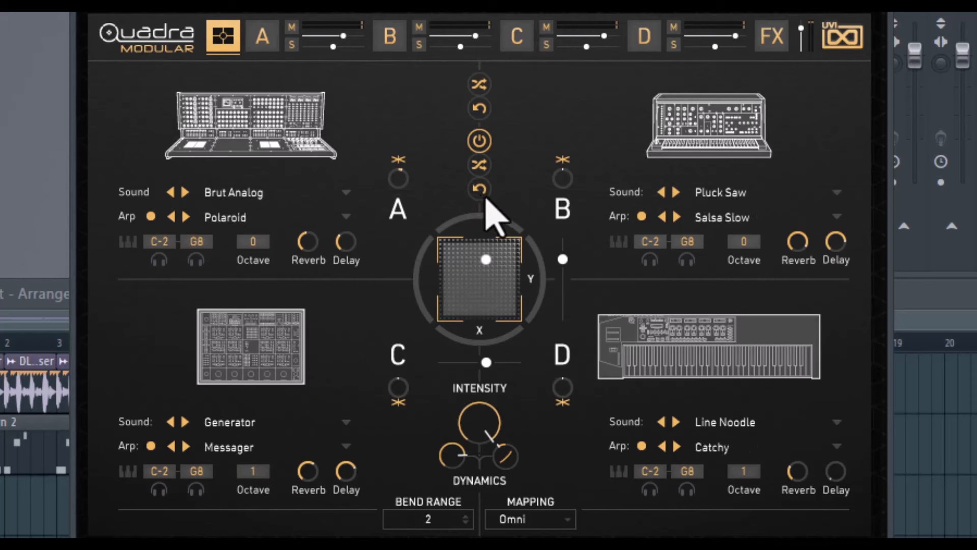
pyautogui.click(479, 192)
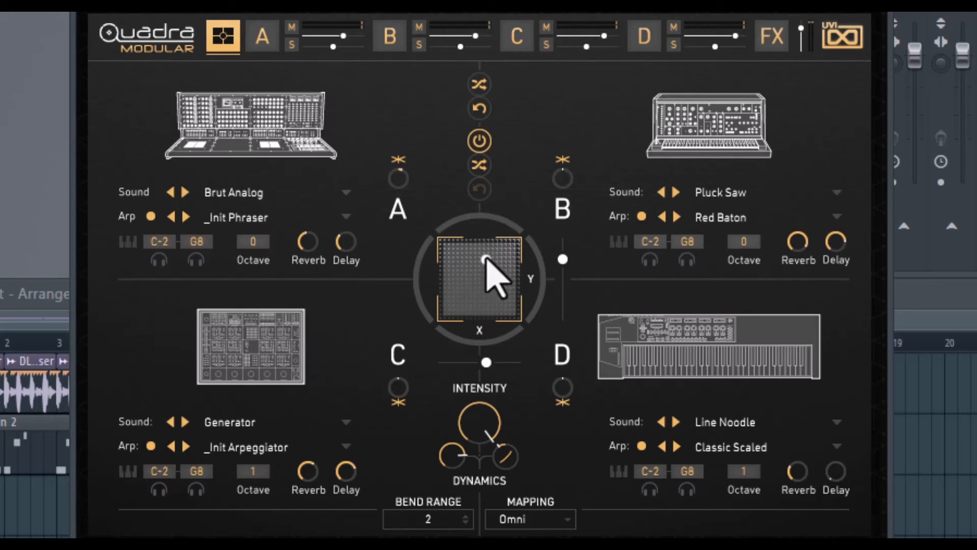
# Step: Shift the XY mixing pad balance towards layer A and back to the upper centre
pyautogui.moveTo(488, 261); pyautogui.dragTo(447, 253)
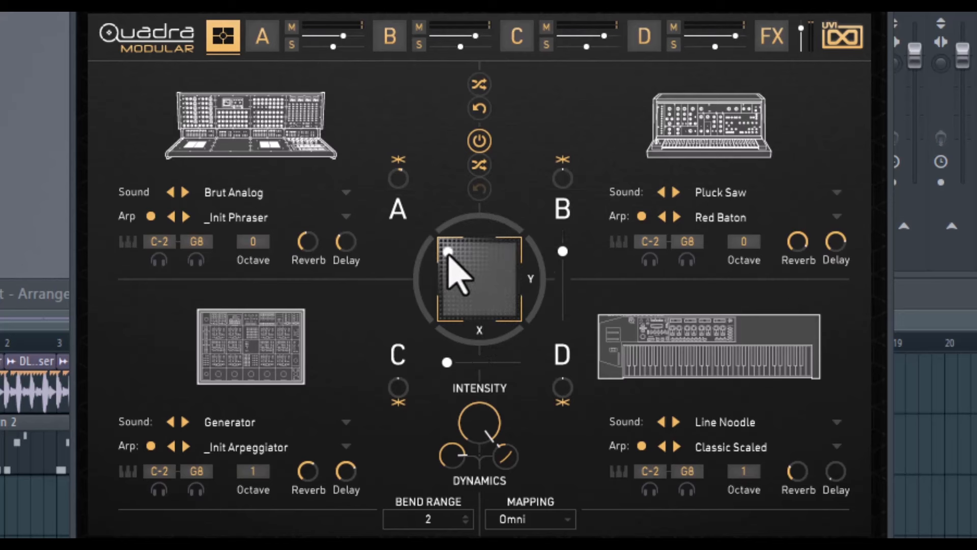
pyautogui.click(462, 248)
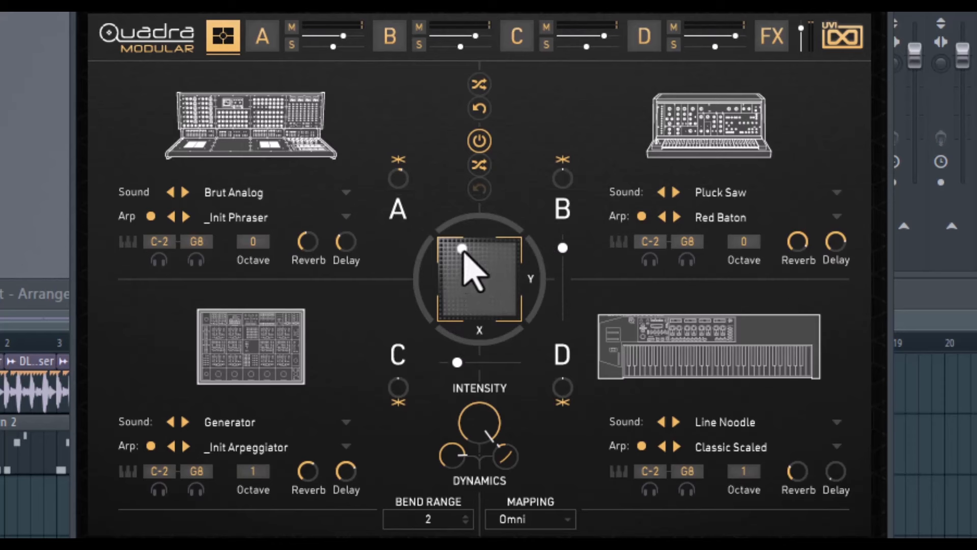
pyautogui.moveTo(463, 249); pyautogui.dragTo(484, 274)
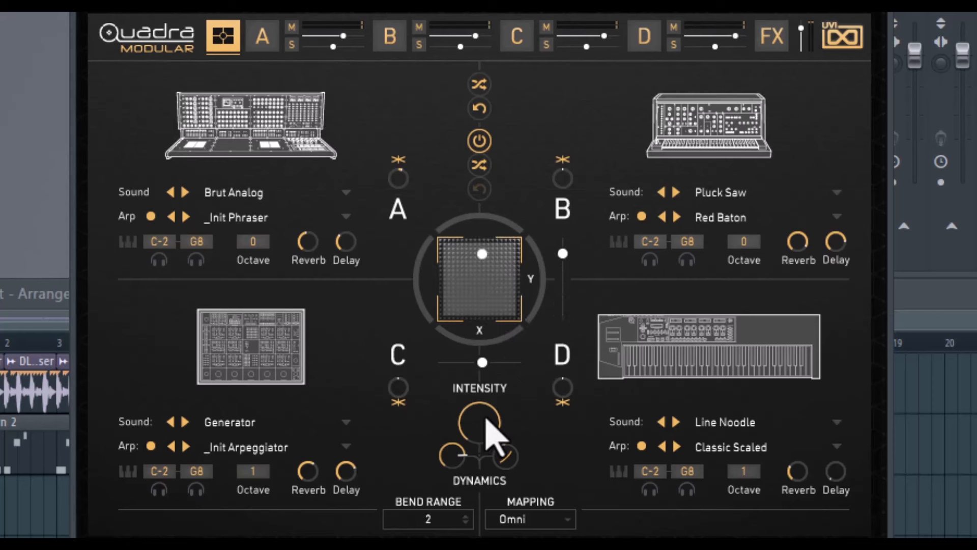
# Step: Adjust the Intensity amount and both Dynamics controls below the XY pad
pyautogui.moveTo(482, 415); pyautogui.dragTo(480, 364)
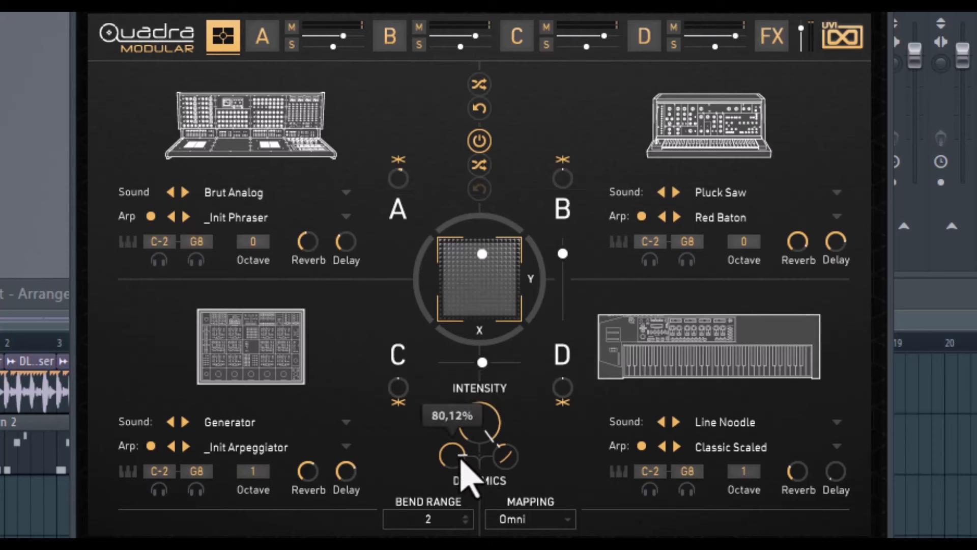
pyautogui.moveTo(447, 462)
pyautogui.mouseDown()
pyautogui.moveTo(458, 545)
pyautogui.moveTo(446, 442)
pyautogui.mouseUp()
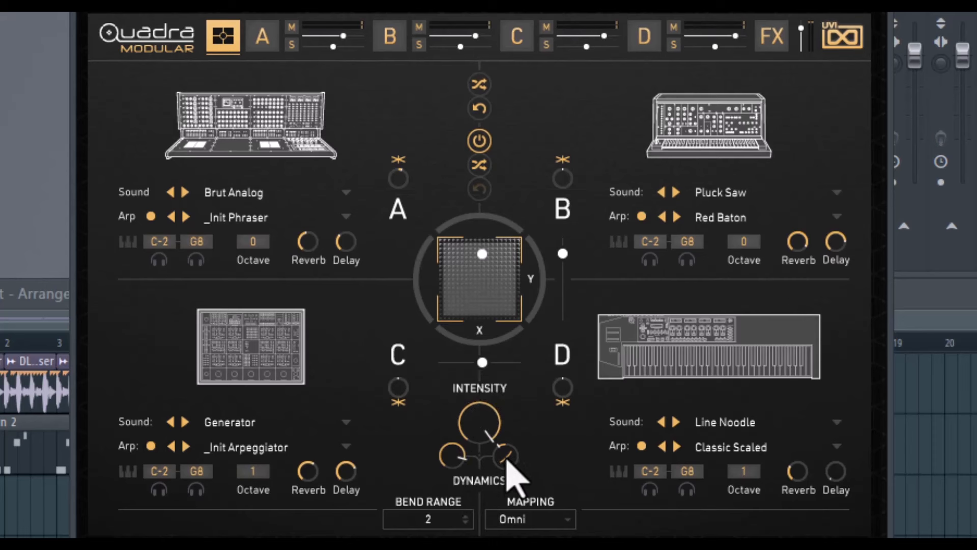
pyautogui.moveTo(509, 460); pyautogui.dragTo(519, 430)
pyautogui.moveTo(536, 274); pyautogui.dragTo(537, 472)
pyautogui.moveTo(475, 422); pyautogui.dragTo(493, 403)
# Step: Try the Split key mapping and return the mapping to Omni
pyautogui.click(529, 519)
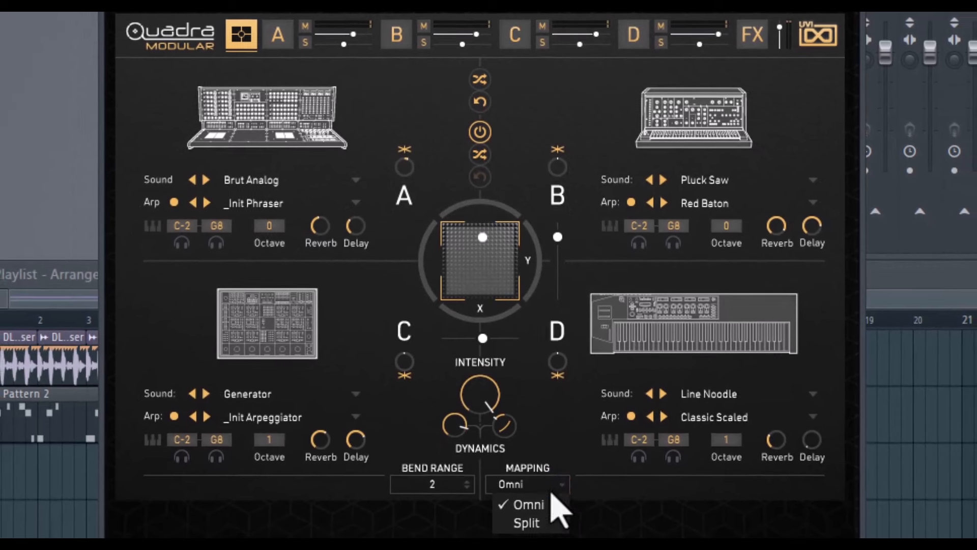
pyautogui.click(544, 523)
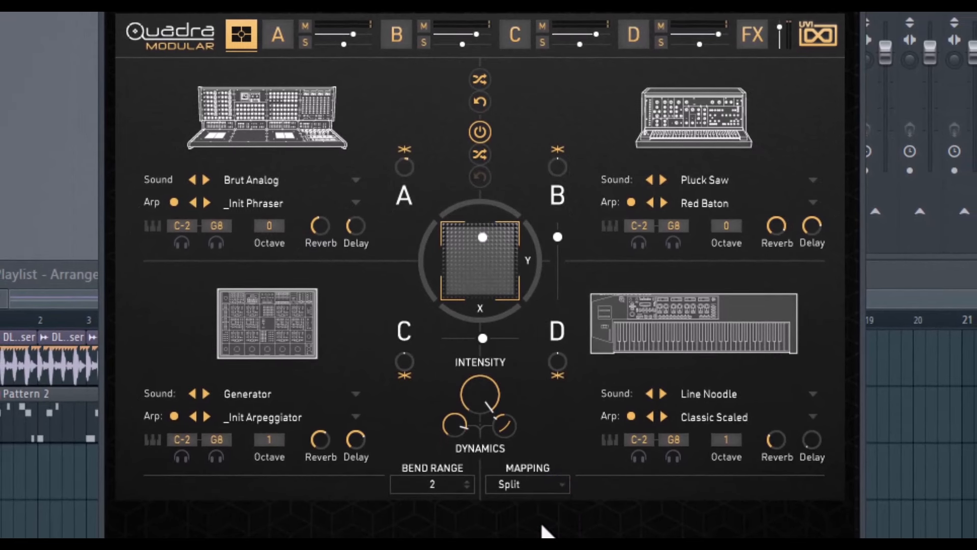
pyautogui.click(539, 484)
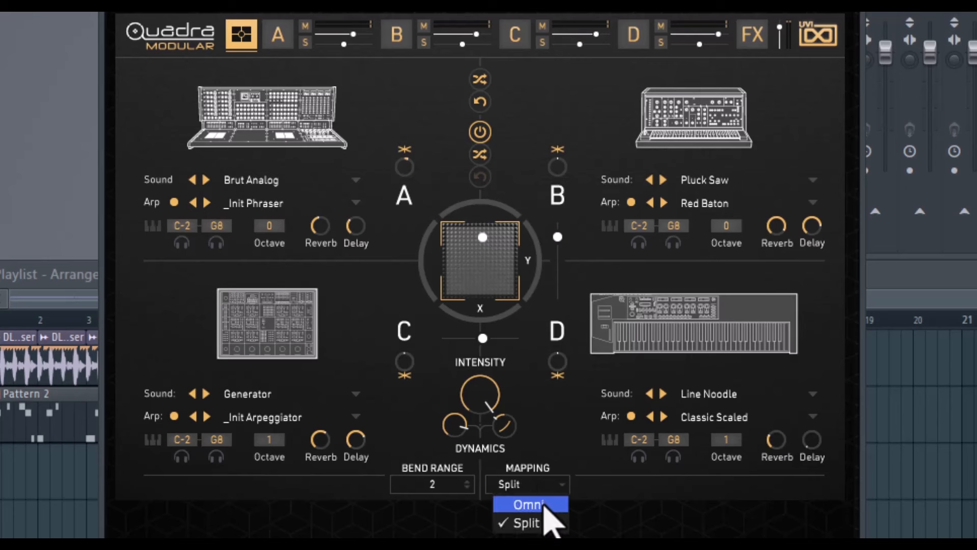
pyautogui.click(544, 504)
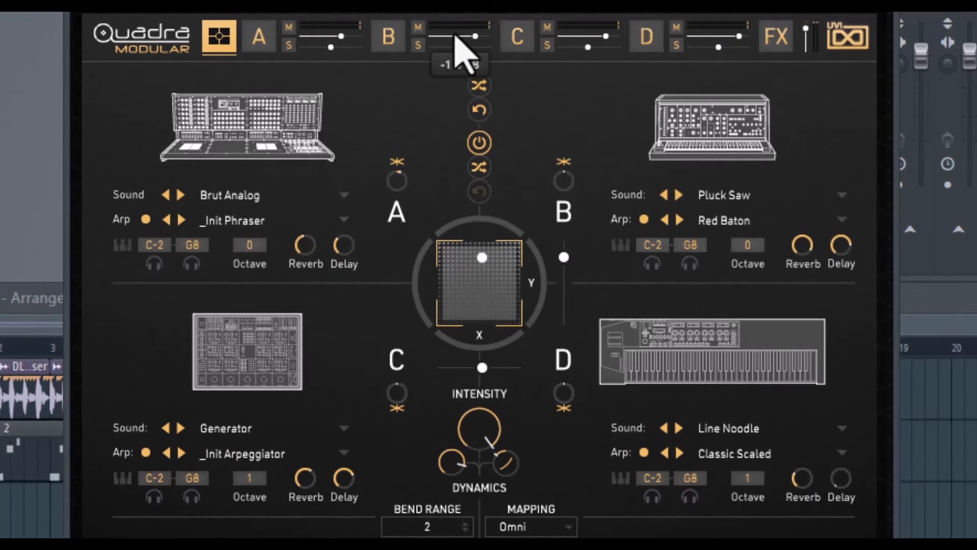
# Step: Look through the sound pages of layers A to D, then examine layer A's arp switch and amplitude envelope
pyautogui.click(260, 40)
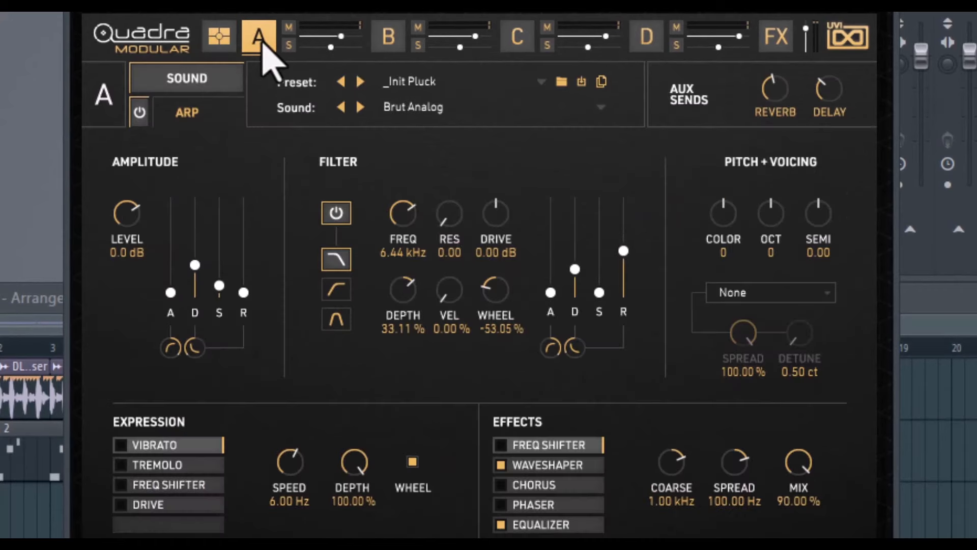
pyautogui.click(388, 40)
pyautogui.click(522, 41)
pyautogui.click(646, 41)
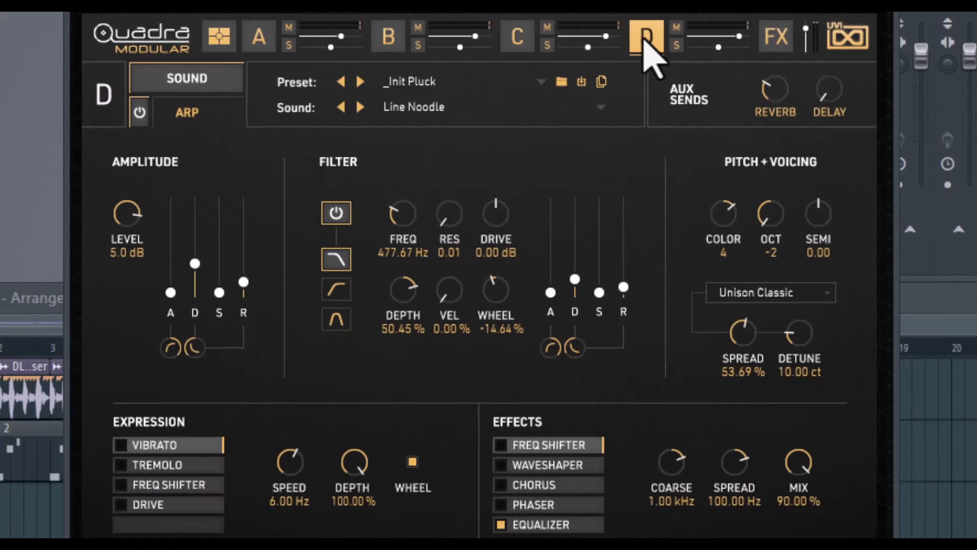
pyautogui.click(257, 41)
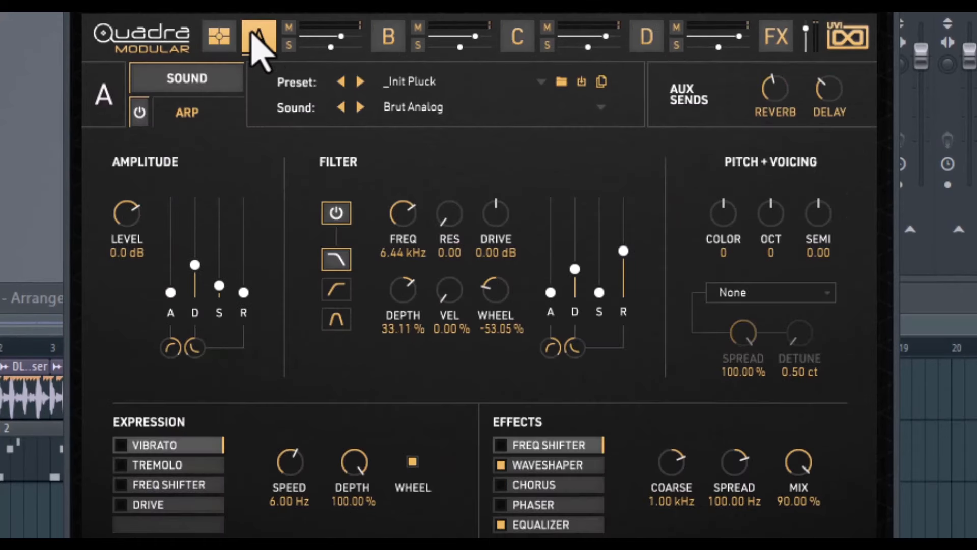
pyautogui.click(139, 120)
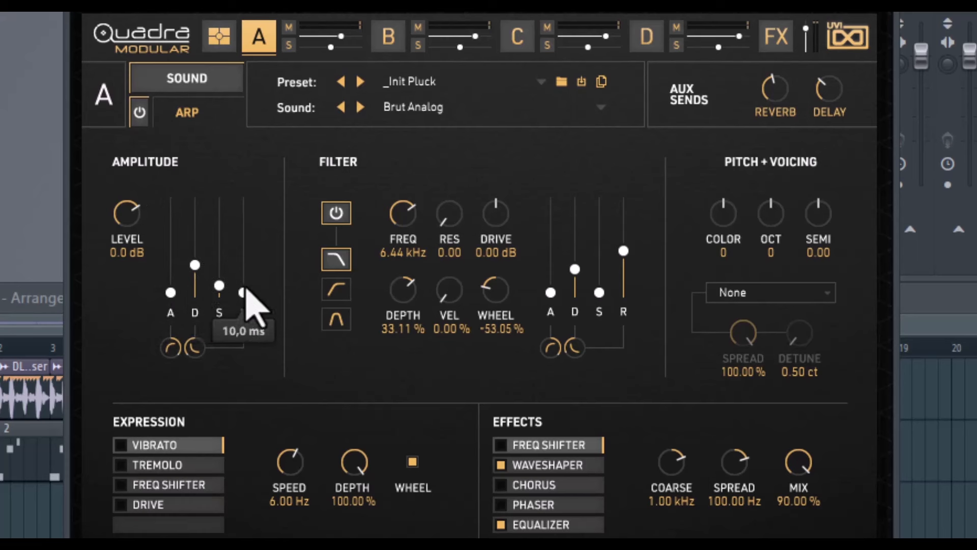
pyautogui.moveTo(193, 347); pyautogui.dragTo(229, 279)
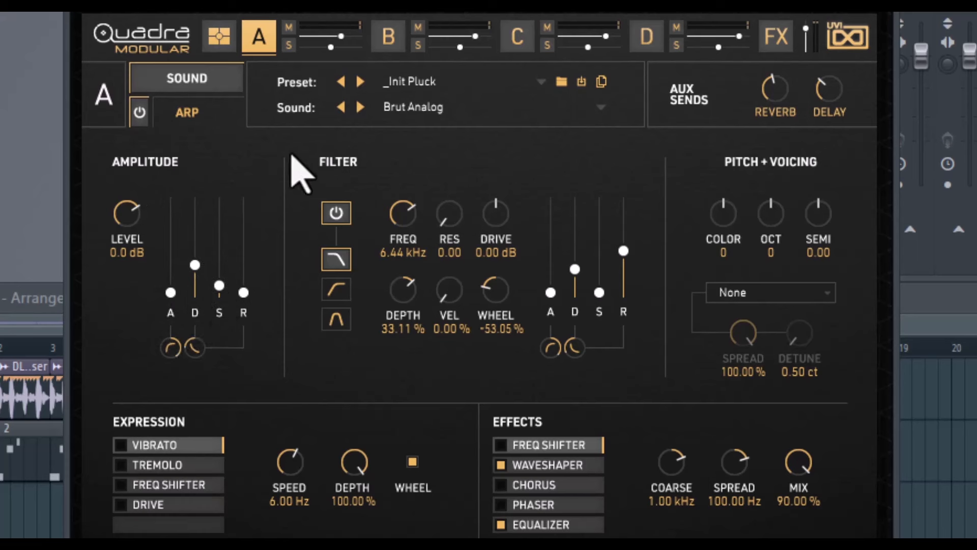
# Step: Toggle layer A's filter off and on, try its low-pass and high-pass types, and set it to band-pass
pyautogui.click(337, 216)
pyautogui.click(337, 216)
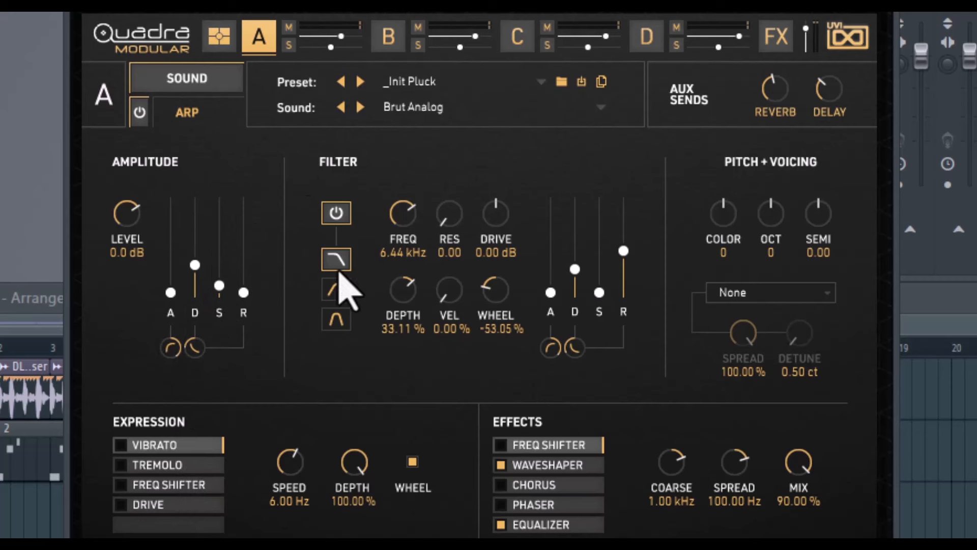
pyautogui.click(336, 290)
pyautogui.click(336, 319)
pyautogui.click(336, 261)
pyautogui.click(336, 290)
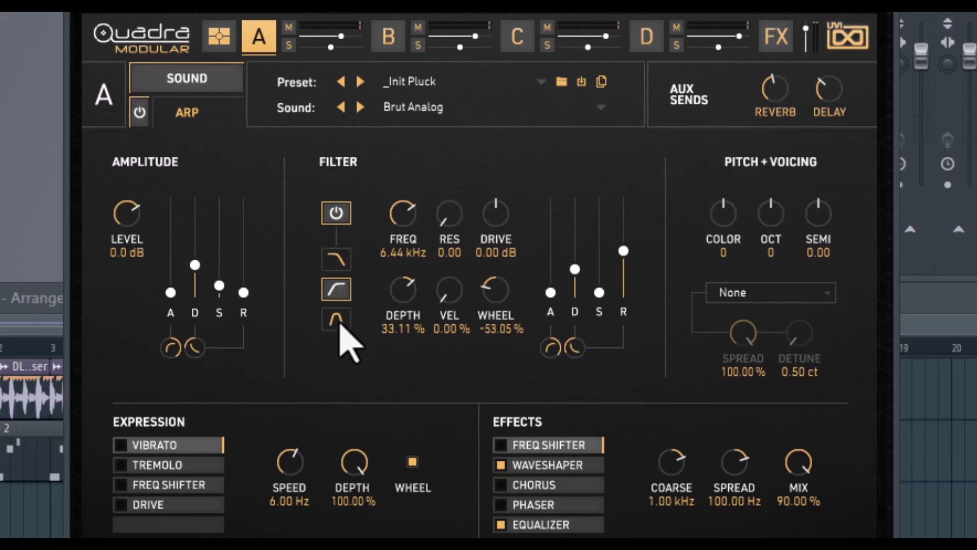
pyautogui.click(337, 320)
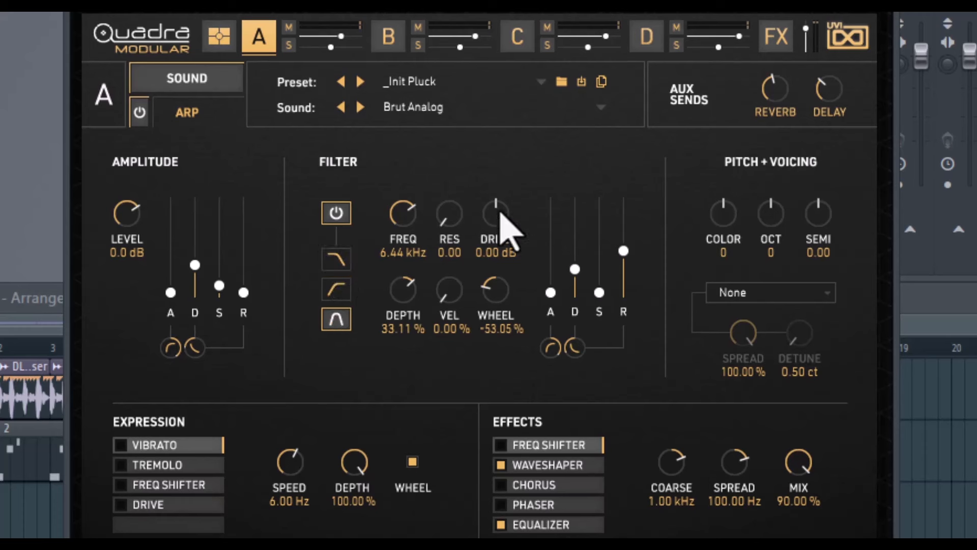
# Step: Set layer A's filter depth to 21.91%, velocity to 8.40% and wheel to -32.25%
pyautogui.moveTo(442, 288)
pyautogui.mouseDown()
pyautogui.moveTo(436, 258)
pyautogui.moveTo(420, 394)
pyautogui.moveTo(417, 285)
pyautogui.moveTo(452, 300)
pyautogui.mouseUp()
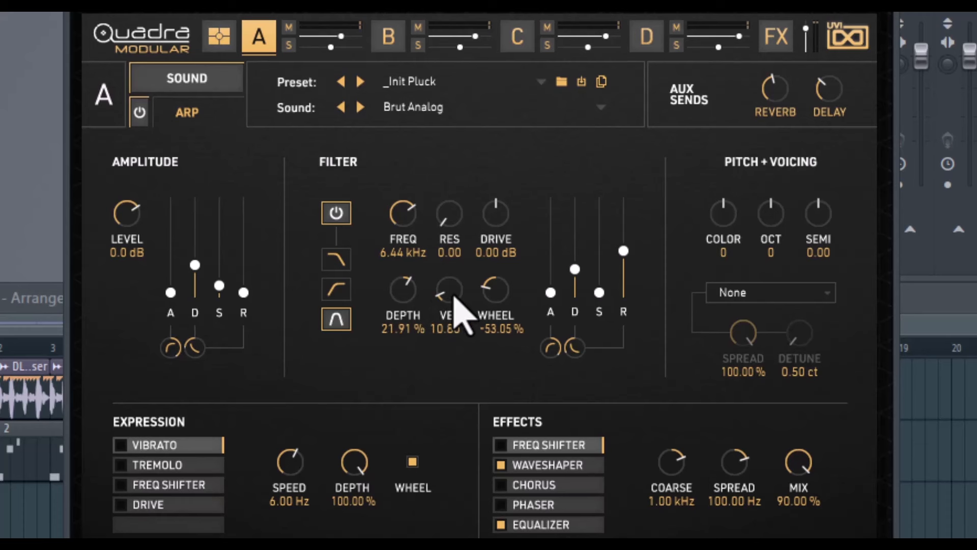
pyautogui.moveTo(452, 294); pyautogui.dragTo(504, 249)
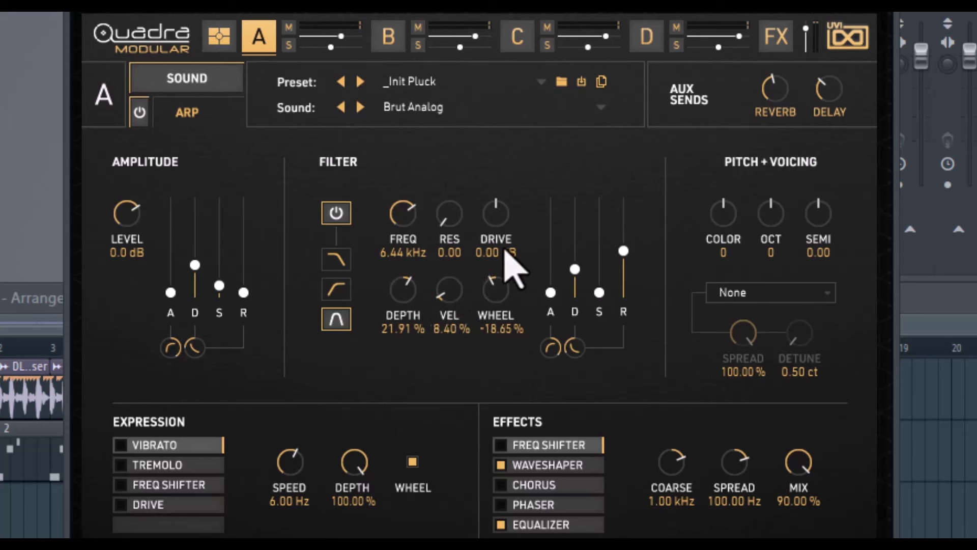
pyautogui.moveTo(505, 235); pyautogui.dragTo(508, 265)
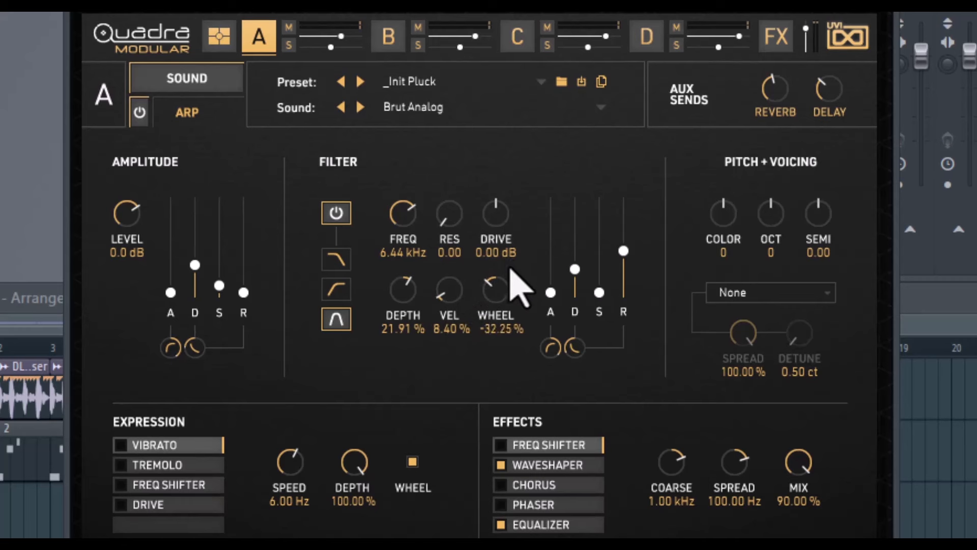
pyautogui.moveTo(552, 288)
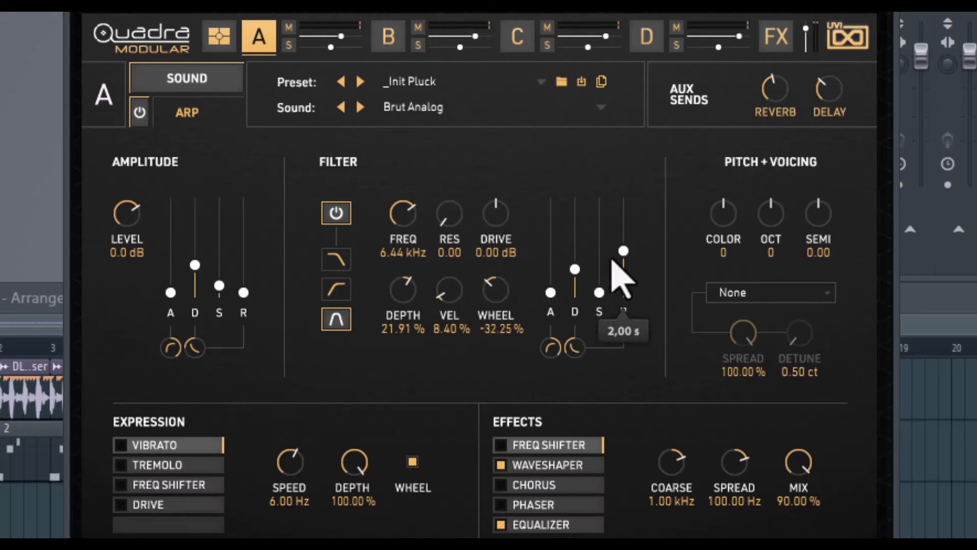
pyautogui.moveTo(554, 349); pyautogui.dragTo(574, 349)
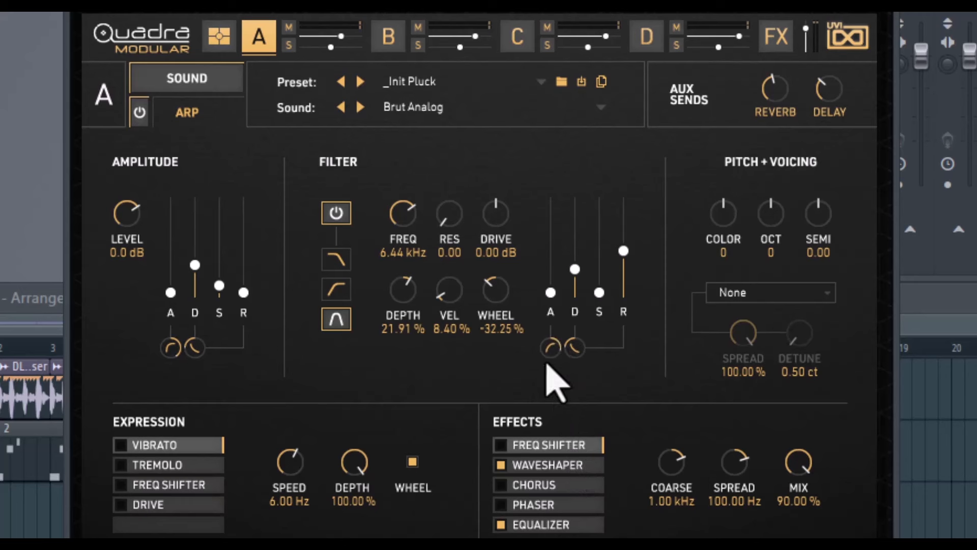
pyautogui.moveTo(579, 280)
# Step: Set layer A's color to -1 and its voicing mode to Alternate with a spread of 86.80%
pyautogui.moveTo(719, 206); pyautogui.dragTo(774, 207)
pyautogui.click(829, 295)
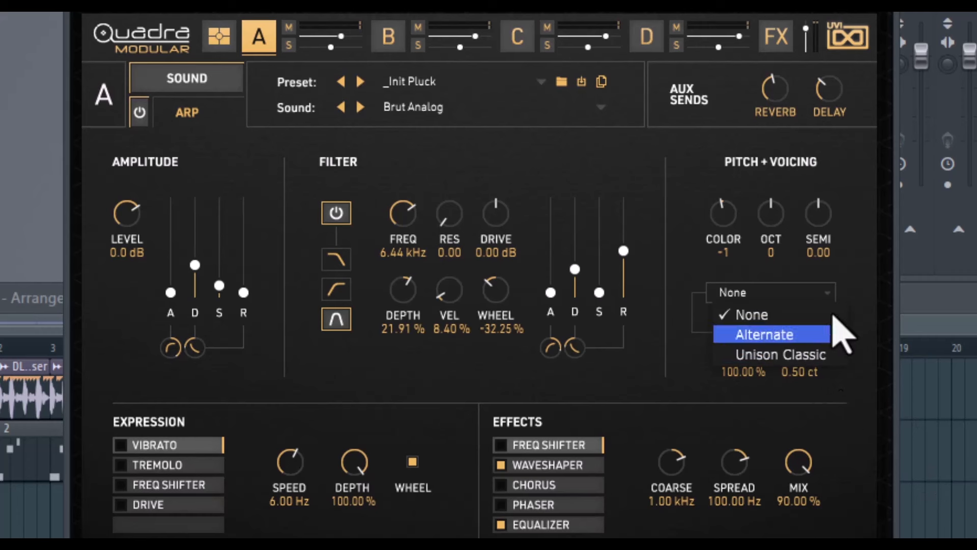
pyautogui.click(868, 301)
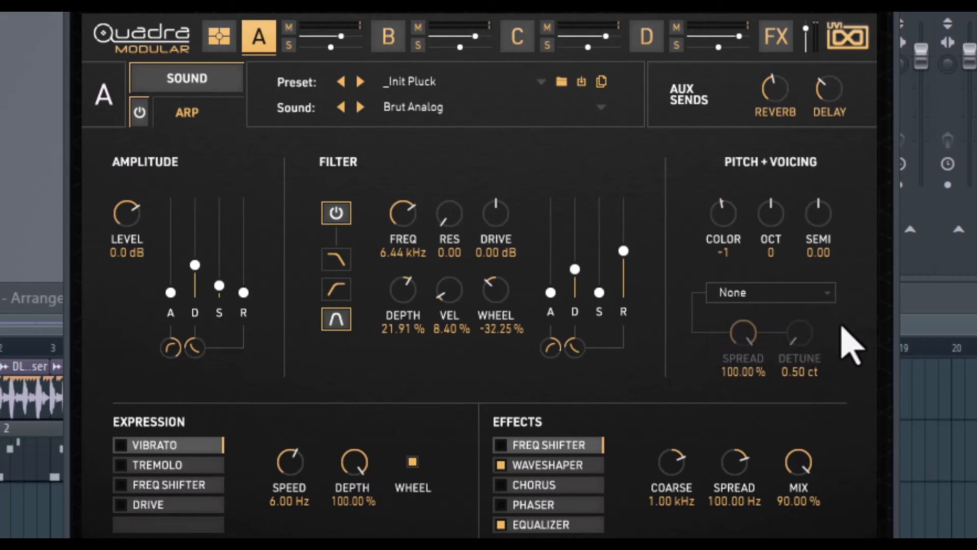
pyautogui.click(757, 294)
pyautogui.click(763, 334)
pyautogui.moveTo(741, 338); pyautogui.dragTo(742, 513)
pyautogui.moveTo(733, 389); pyautogui.dragTo(835, 366)
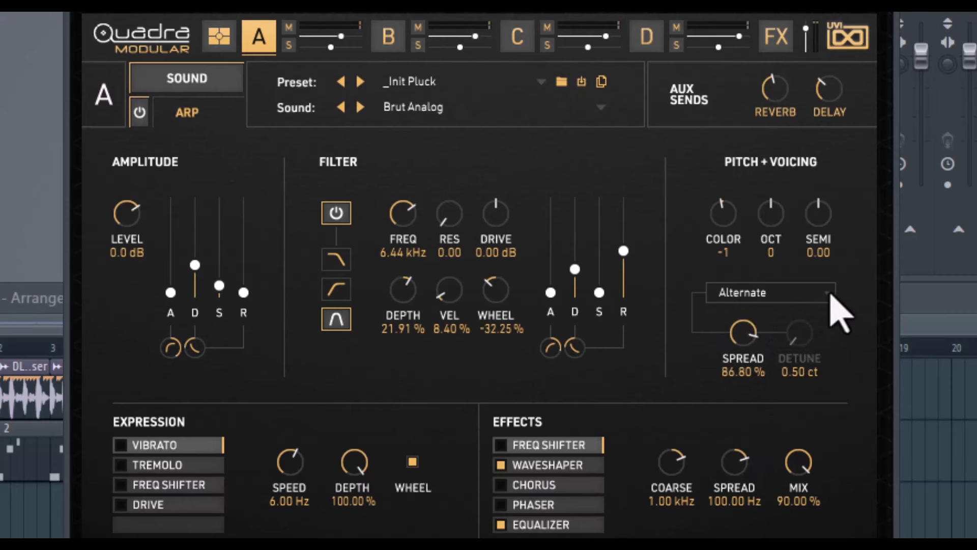
# Step: Change layer A's voicing mode to Unison Classic with a detune of 23.70 ct
pyautogui.click(789, 297)
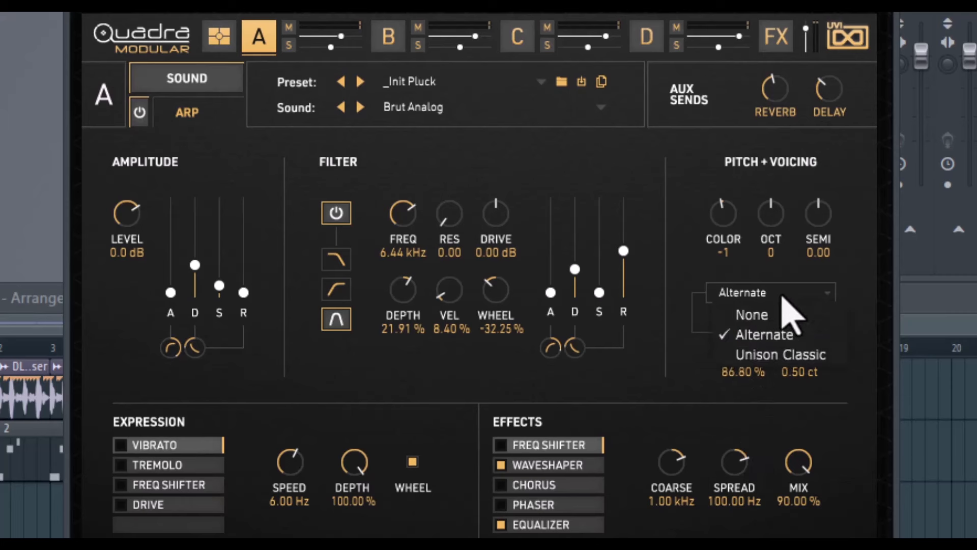
pyautogui.click(791, 352)
pyautogui.moveTo(792, 332); pyautogui.dragTo(830, 200)
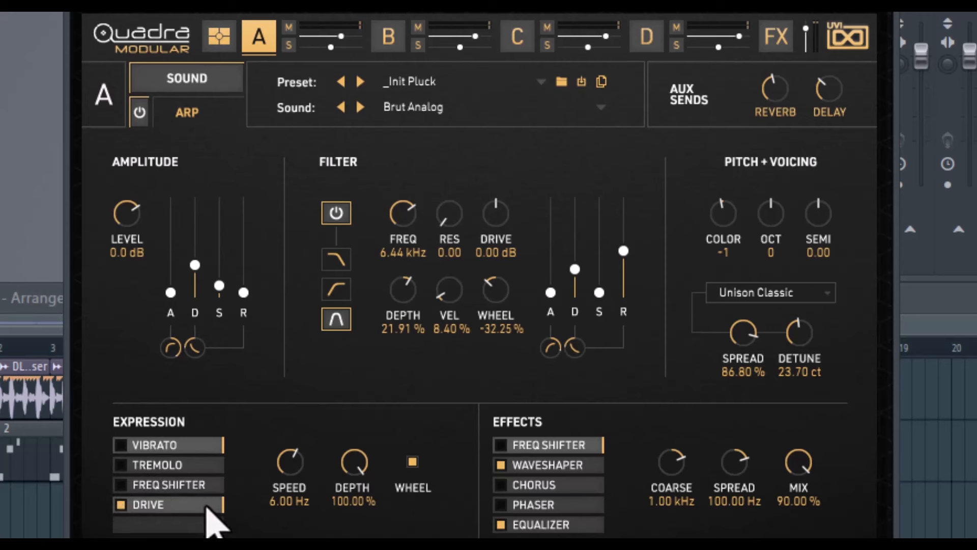
# Step: Set layer A's Drive expression to 37.60% velocity and 43.12% wheel
pyautogui.click(175, 505)
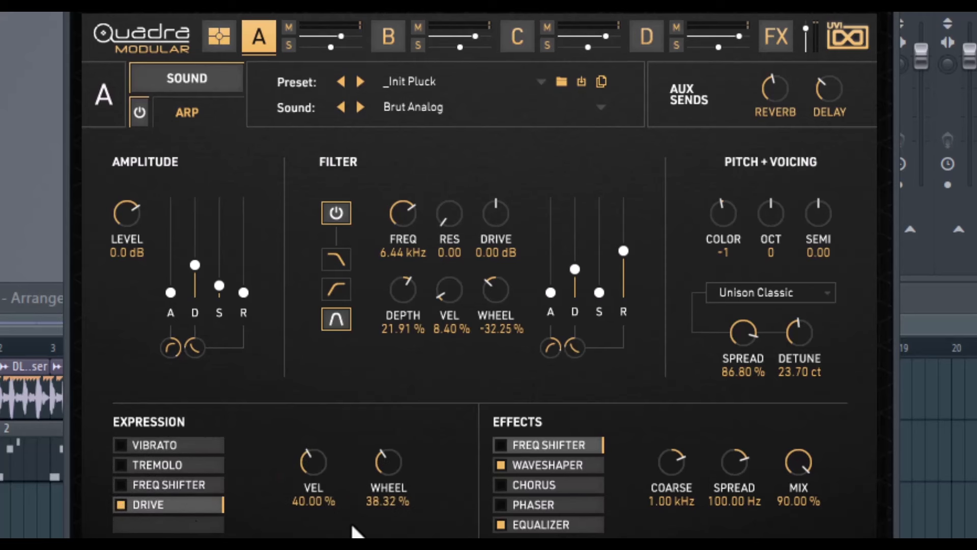
pyautogui.moveTo(312, 466)
pyautogui.mouseDown()
pyautogui.moveTo(315, 448)
pyautogui.moveTo(313, 465)
pyautogui.mouseUp()
pyautogui.moveTo(402, 456); pyautogui.dragTo(402, 448)
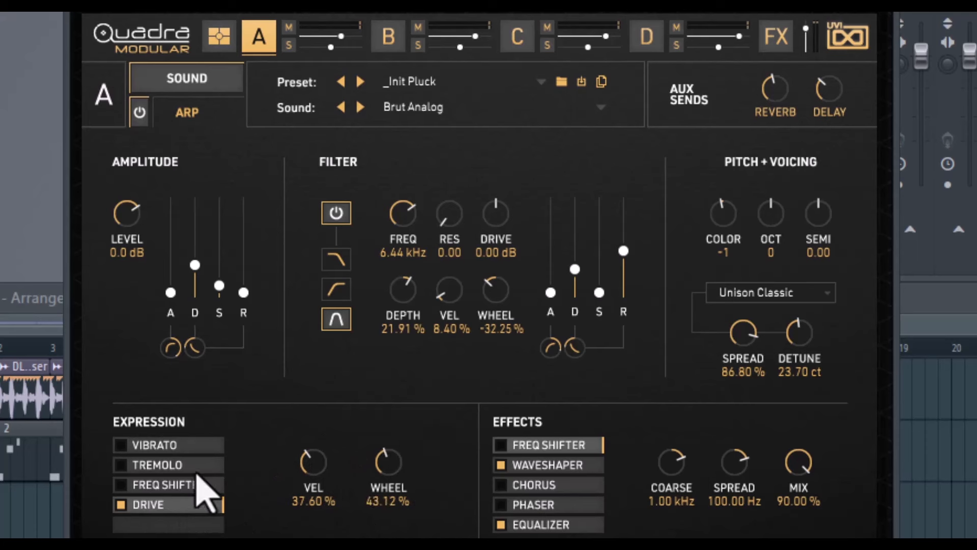
# Step: Enable layer A's Freq Shifter expression with coarse -47.28 Hz and velocity 37.37%, and turn on Tremolo
pyautogui.click(122, 485)
pyautogui.click(192, 483)
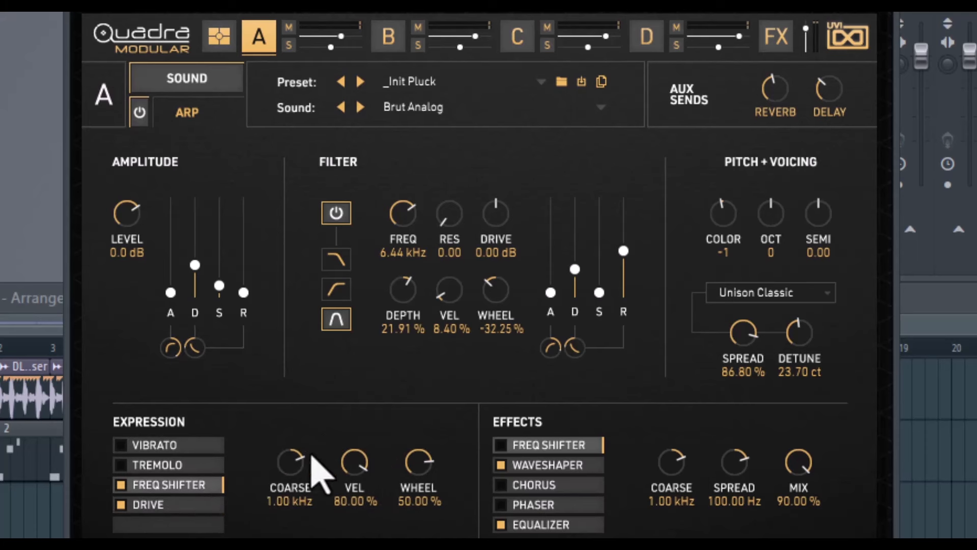
pyautogui.moveTo(311, 458); pyautogui.dragTo(354, 486)
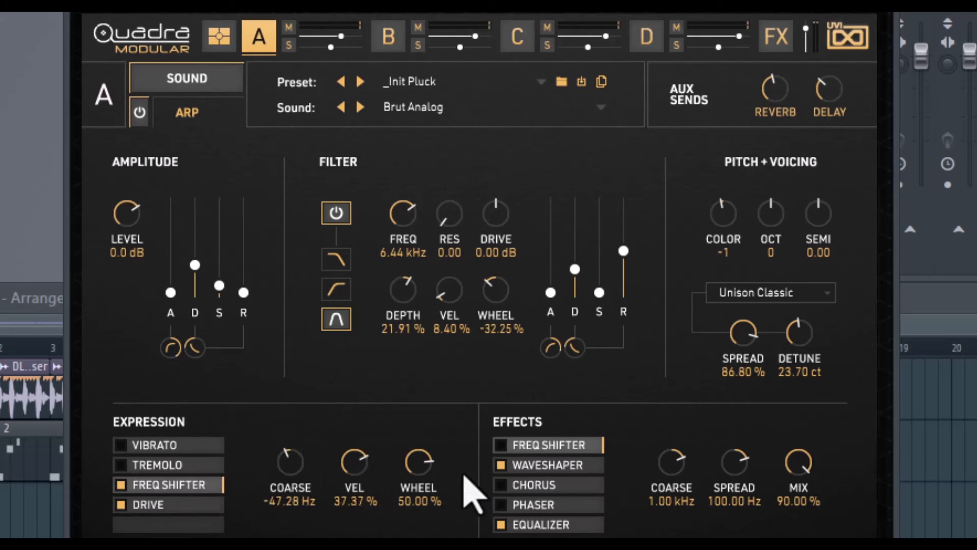
pyautogui.click(214, 464)
# Step: Enable layer A's Freq Shifter effect and review the Waveshaper, Chorus, Phaser and Equalizer settings
pyautogui.click(500, 465)
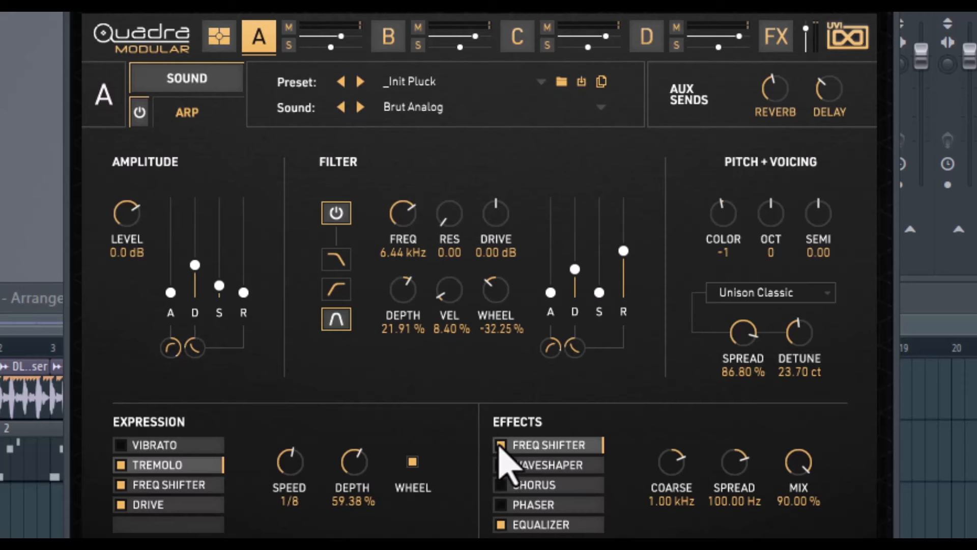
pyautogui.click(542, 467)
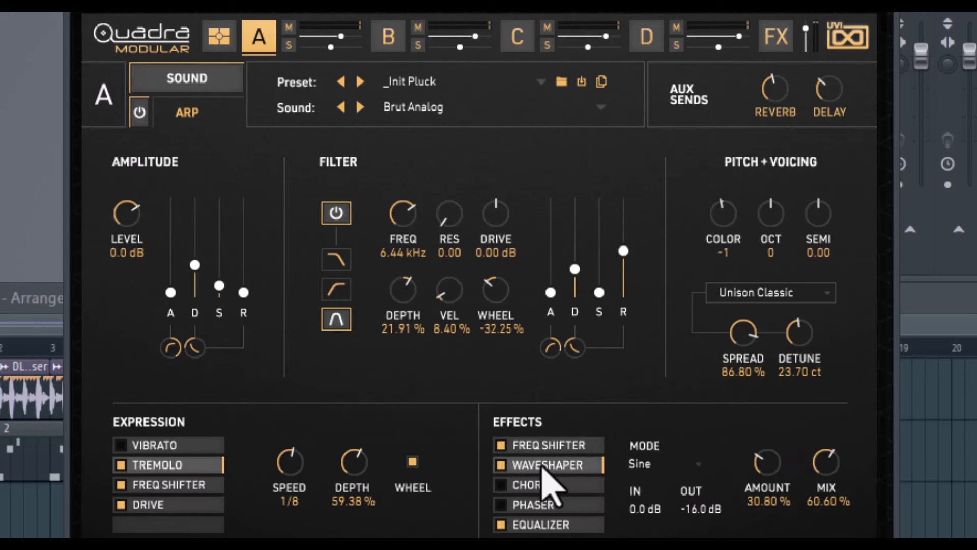
pyautogui.click(552, 486)
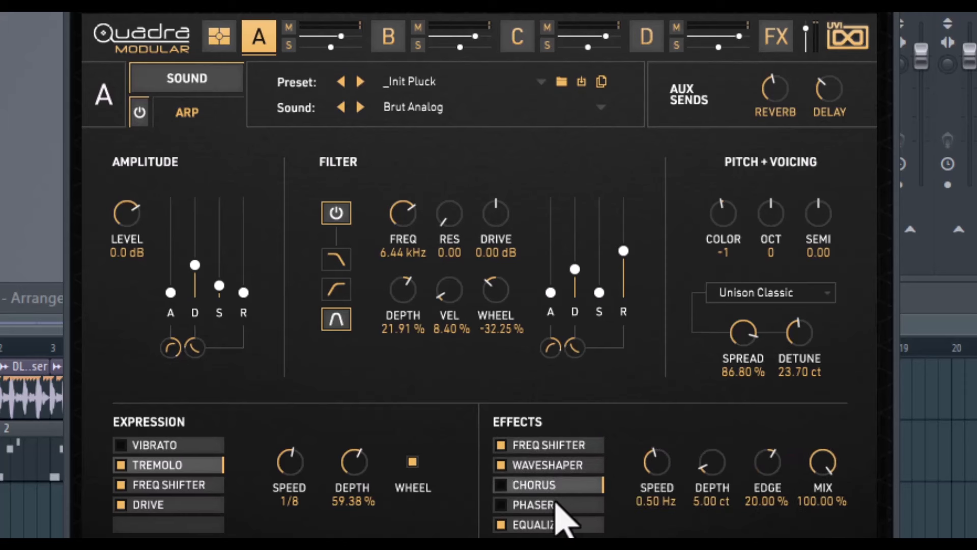
pyautogui.click(555, 503)
pyautogui.click(561, 524)
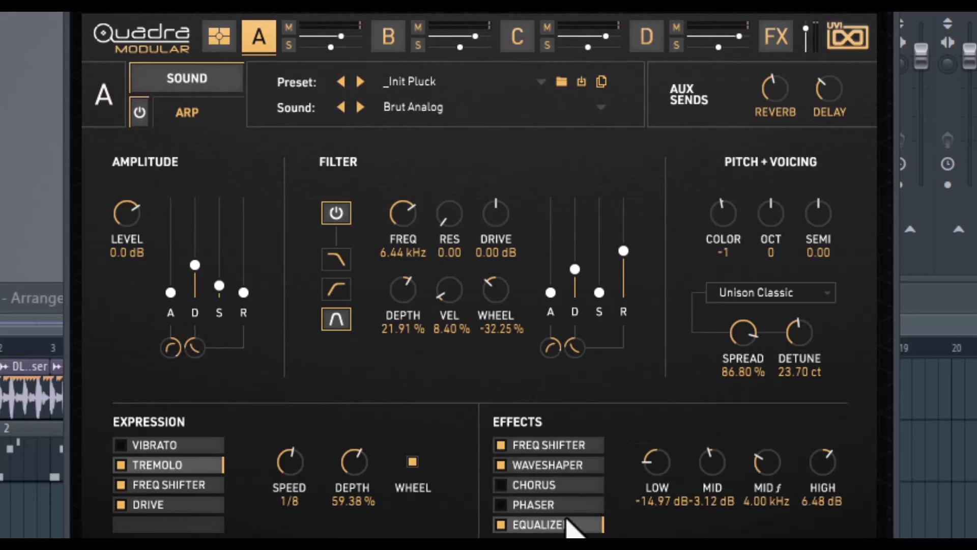
# Step: Review the Phaser, Chorus, Waveshaper and Freq Shifter parameters in layer A's effects
pyautogui.click(575, 505)
pyautogui.click(553, 486)
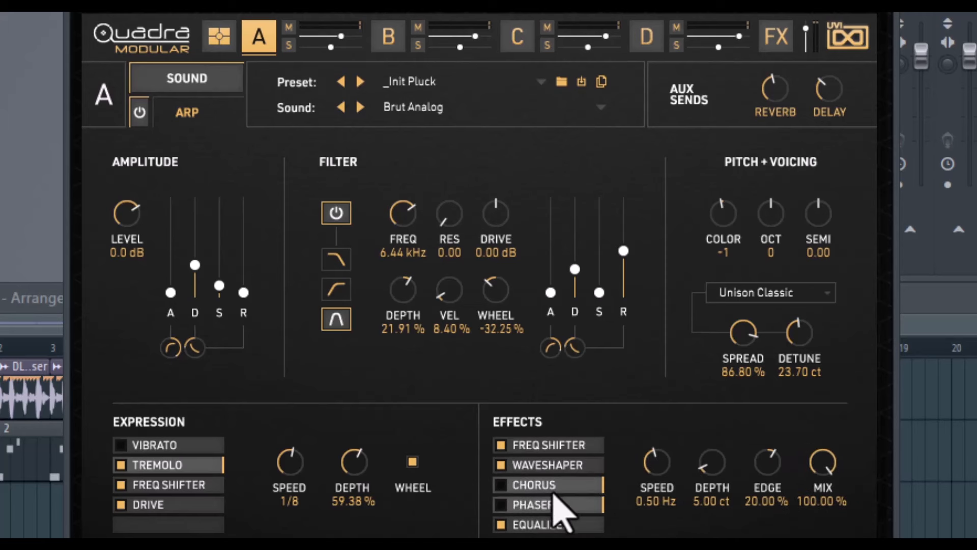
pyautogui.click(524, 460)
pyautogui.click(587, 444)
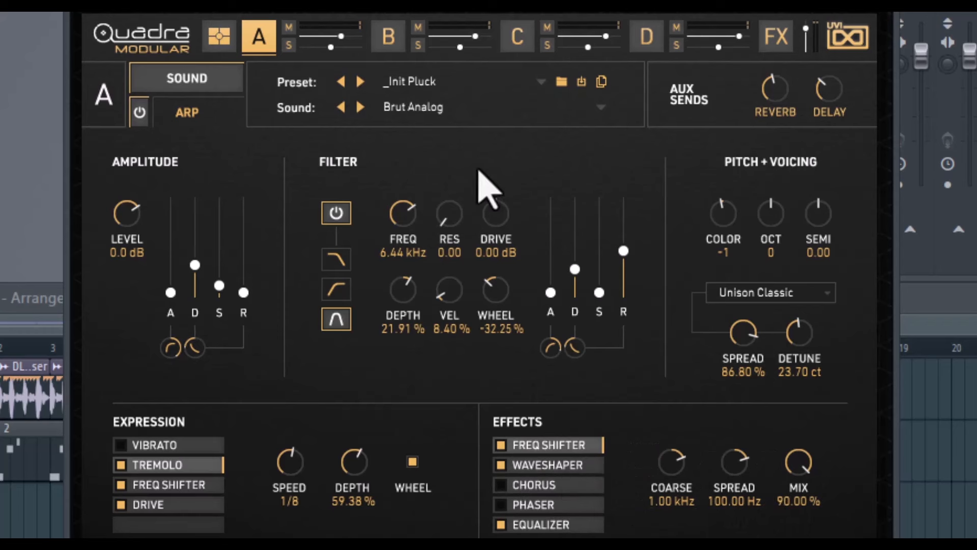
# Step: Browse layer A's available presets and sounds without changing them, and check its delay aux send
pyautogui.click(527, 84)
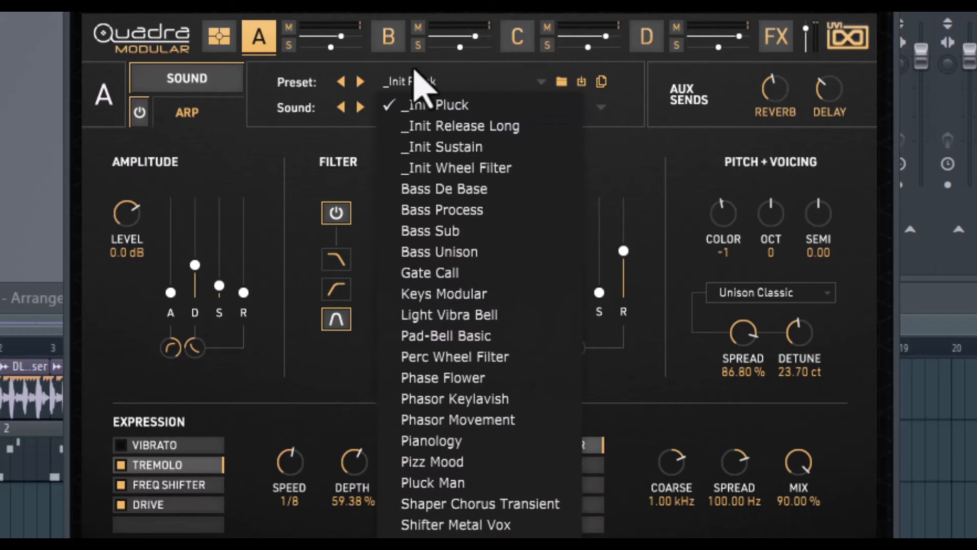
pyautogui.click(312, 247)
pyautogui.click(446, 106)
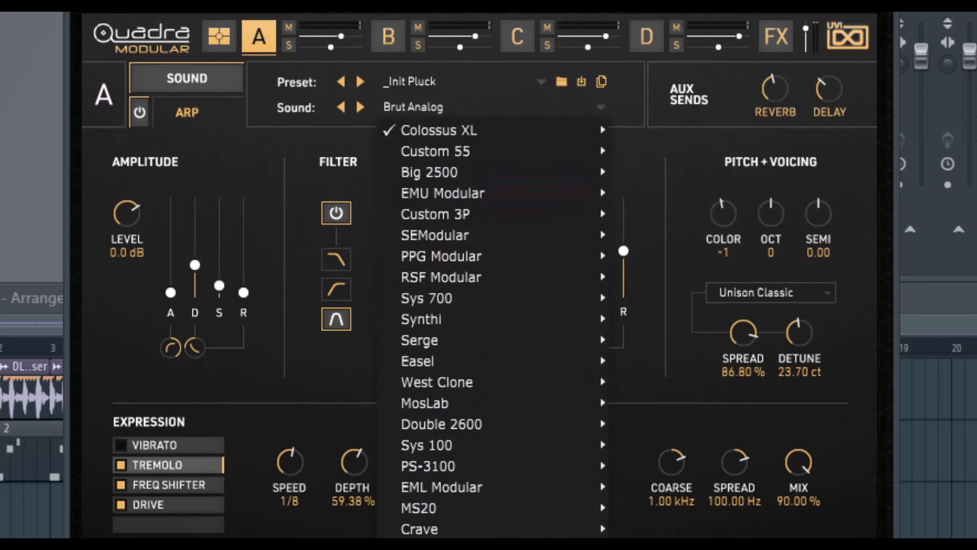
pyautogui.click(258, 169)
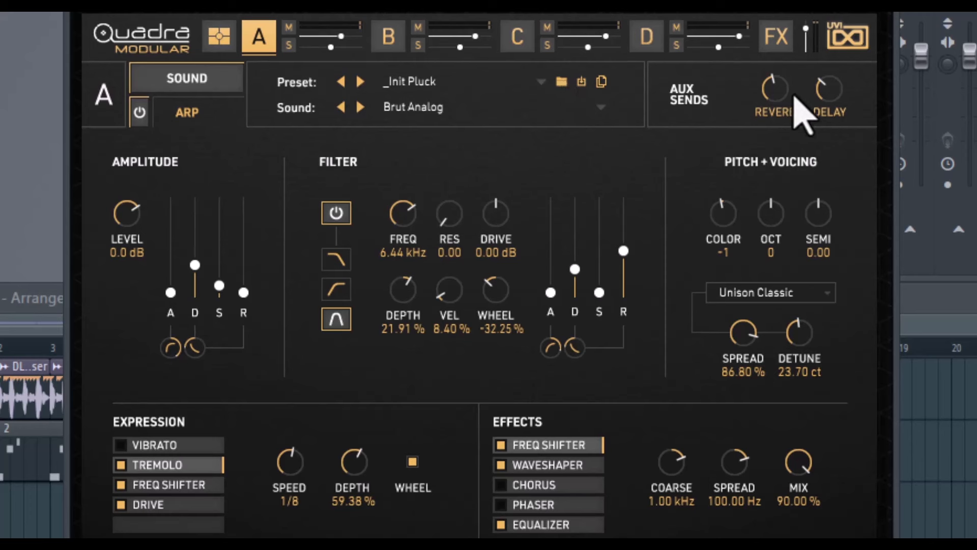
pyautogui.moveTo(835, 91)
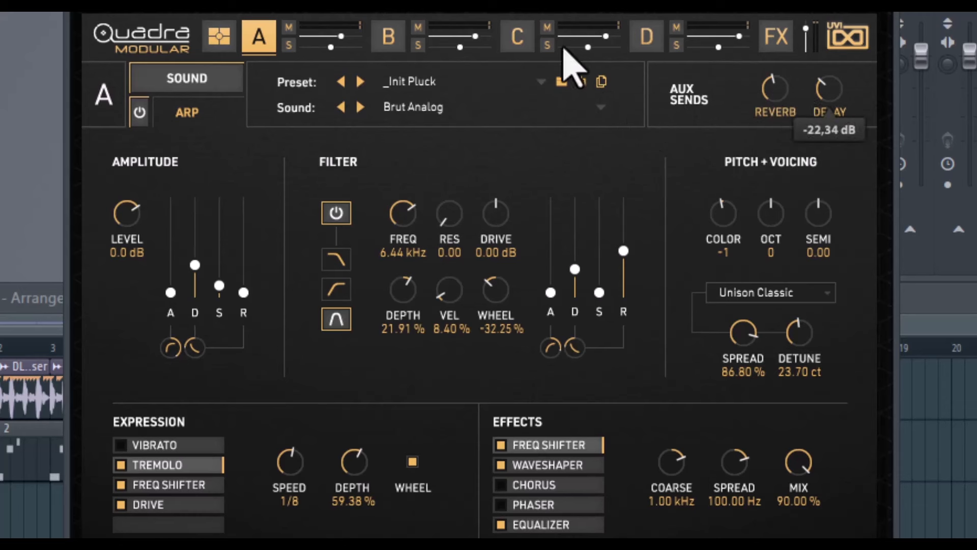
# Step: View the sound settings of layers B, C and D, and check layer B's mixer controls
pyautogui.click(384, 38)
pyautogui.click(515, 40)
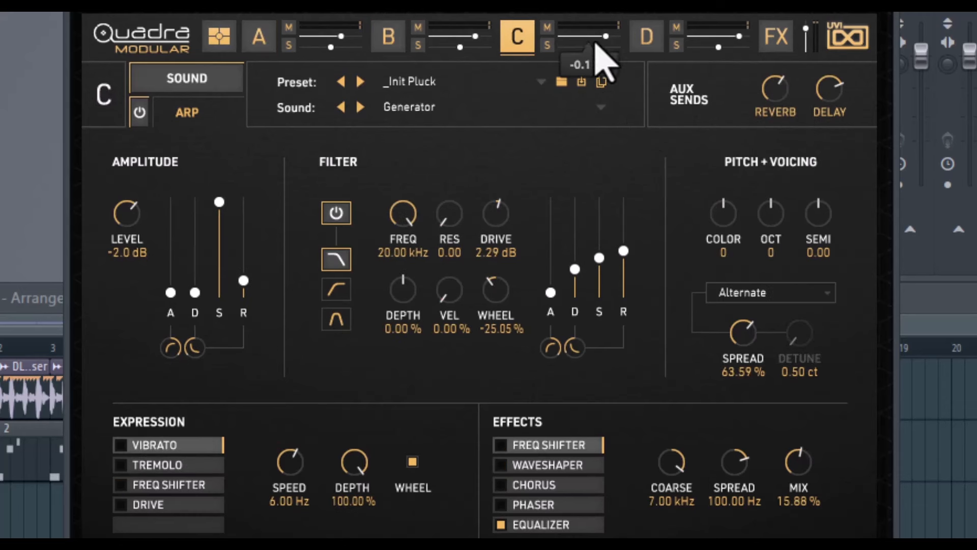
pyautogui.click(648, 40)
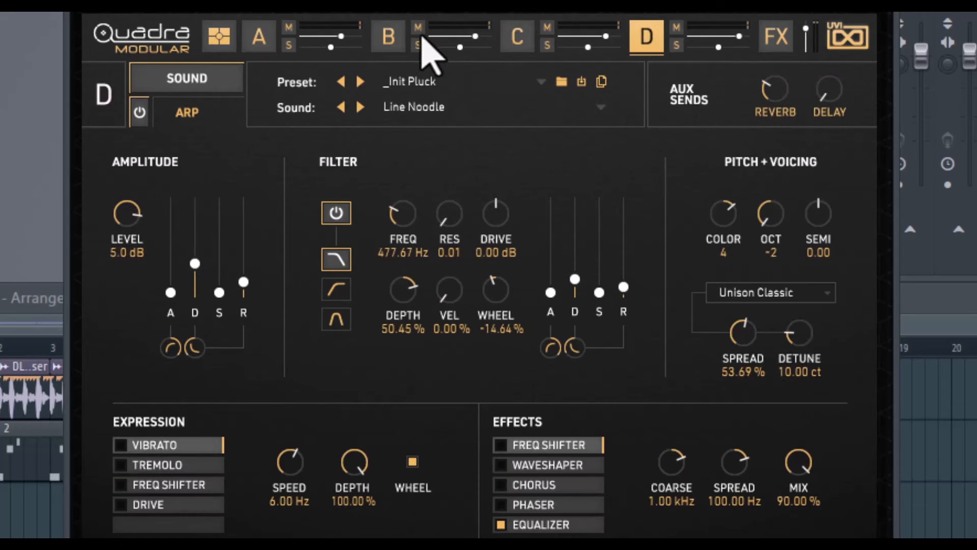
pyautogui.moveTo(476, 38)
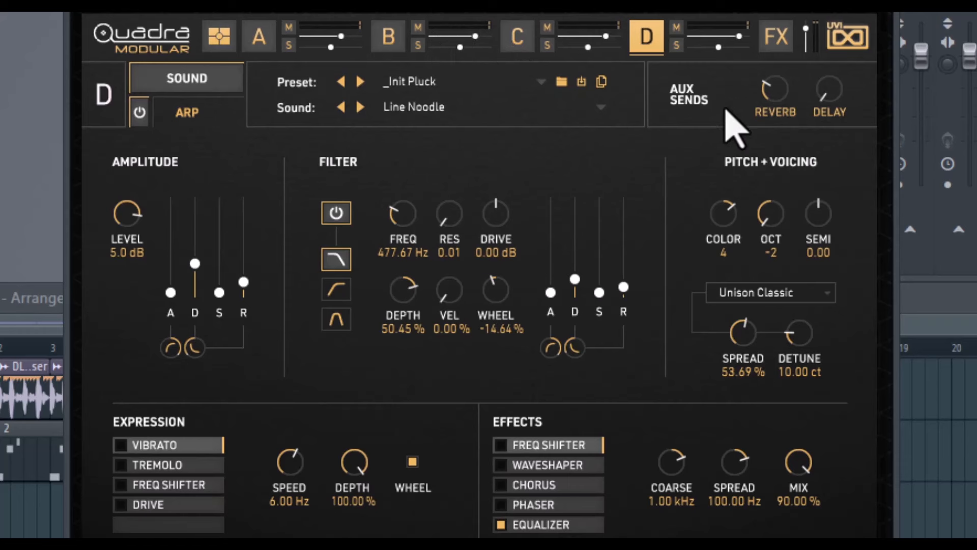
# Step: Show the global FX settings, switch Aux Reverb off and back on, and examine the Aux Delay's feedback and time
pyautogui.click(779, 48)
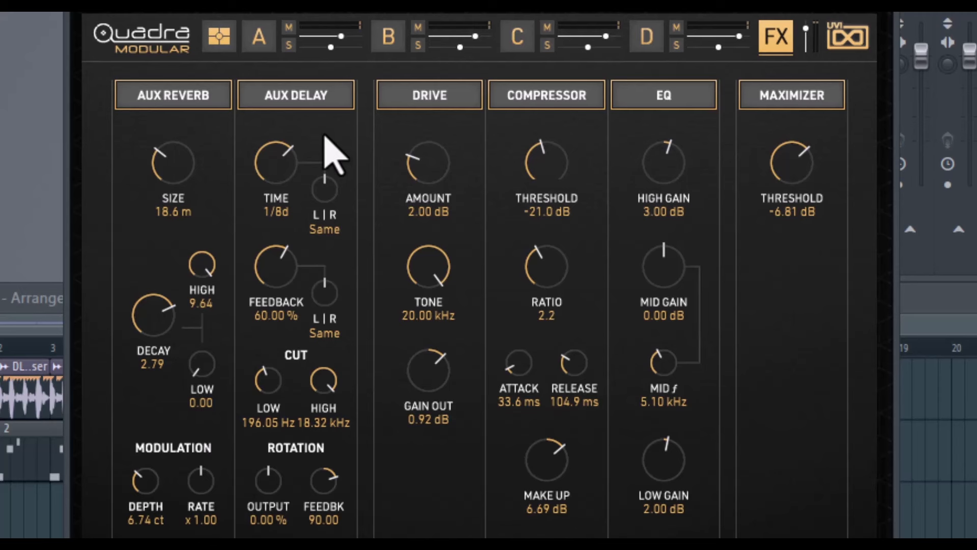
pyautogui.click(170, 99)
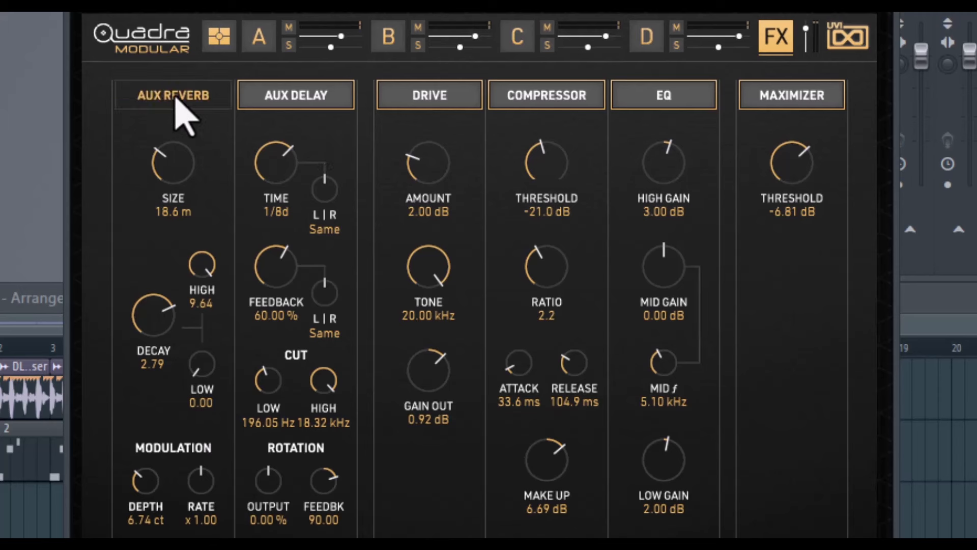
pyautogui.click(173, 96)
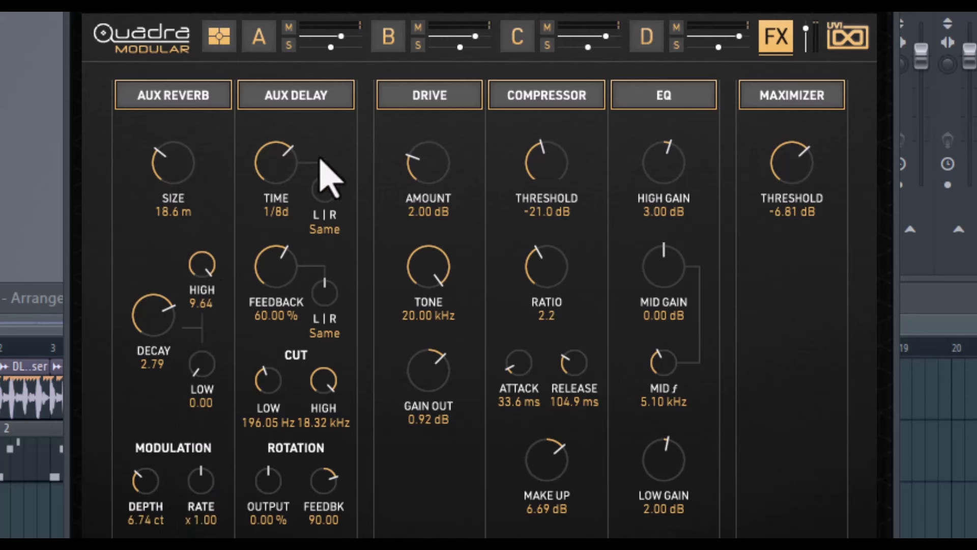
pyautogui.moveTo(278, 249); pyautogui.dragTo(281, 284)
pyautogui.moveTo(306, 158); pyautogui.dragTo(313, 214)
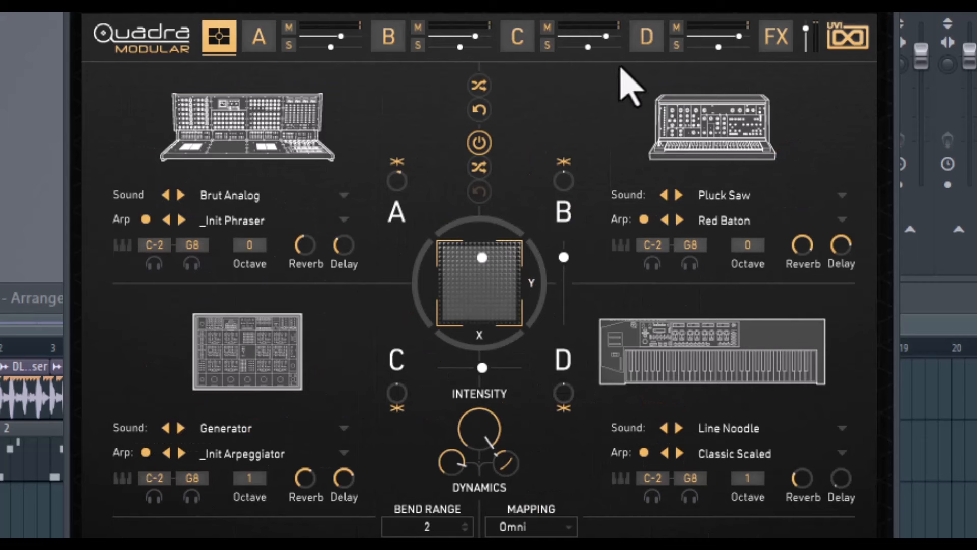
# Step: Revisit the sound settings of layers A to D, and show layer D's arpeggiator editor
pyautogui.click(320, 142)
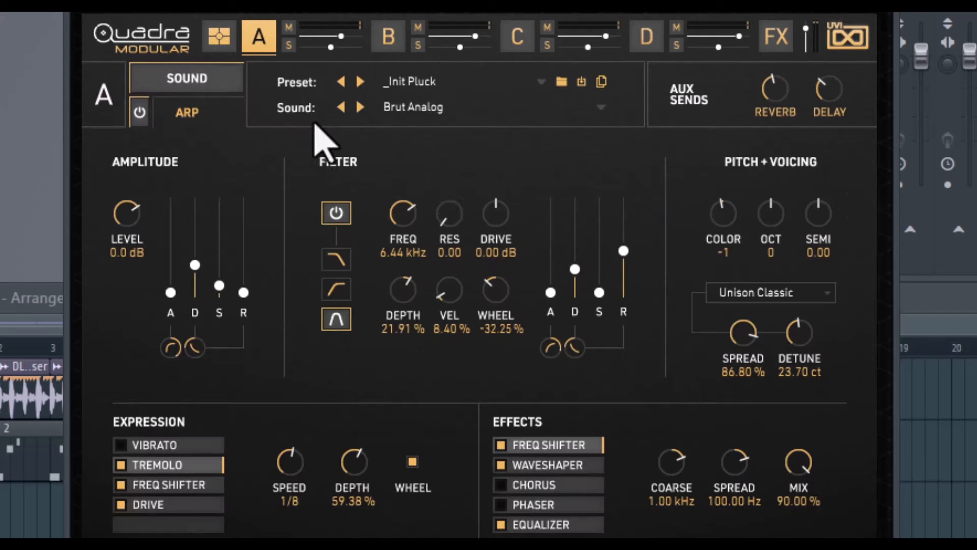
pyautogui.click(397, 43)
pyautogui.click(529, 41)
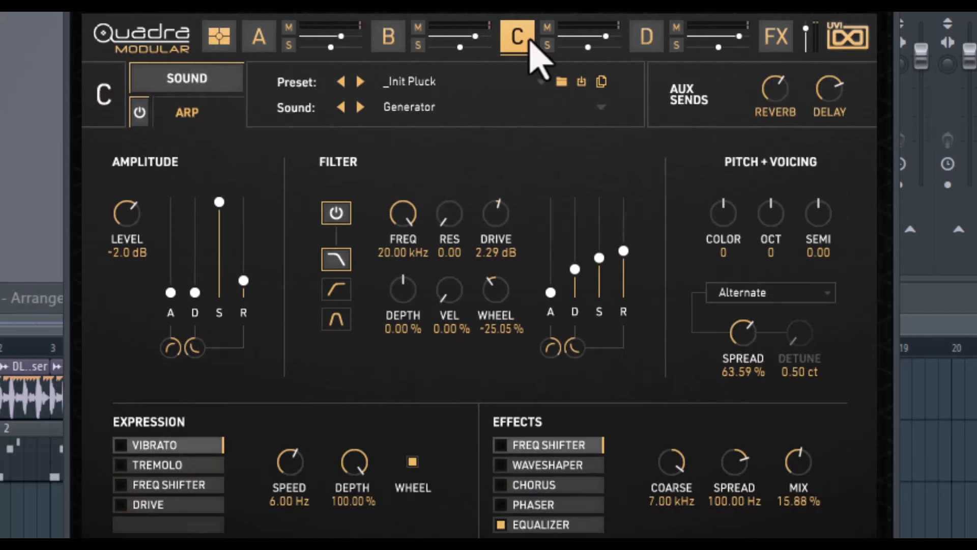
pyautogui.click(658, 34)
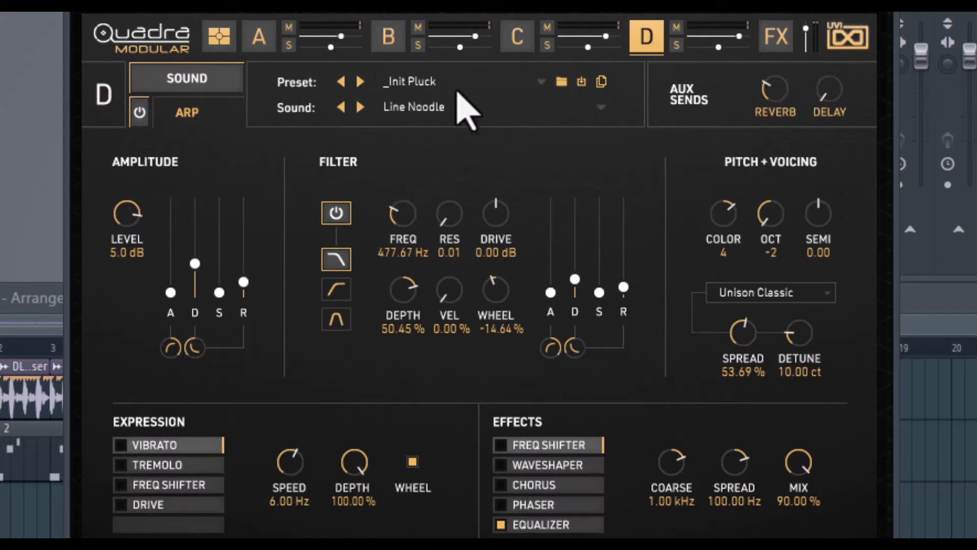
pyautogui.click(142, 112)
pyautogui.click(191, 126)
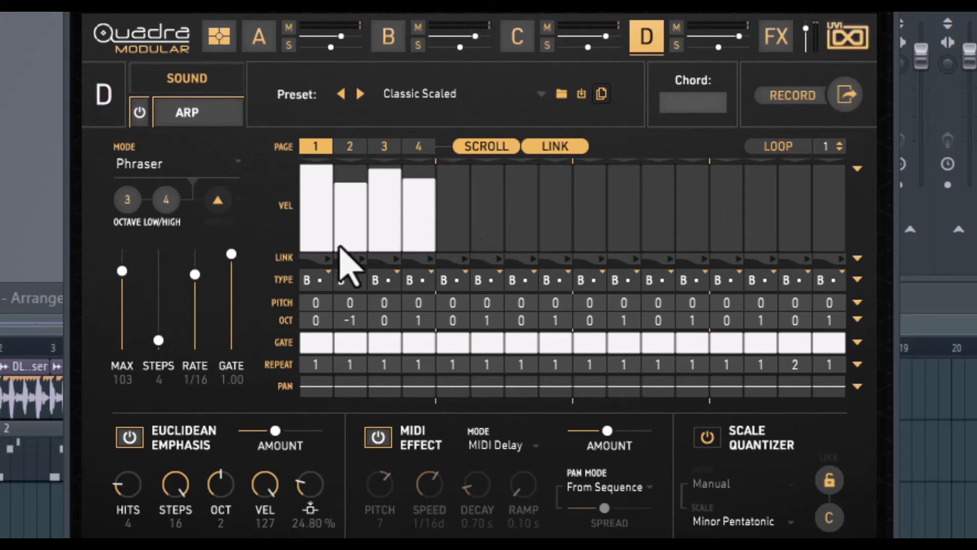
# Step: Browse layer D's arp preset categories without loading one, and arm and disarm the arp's recording
pyautogui.click(435, 97)
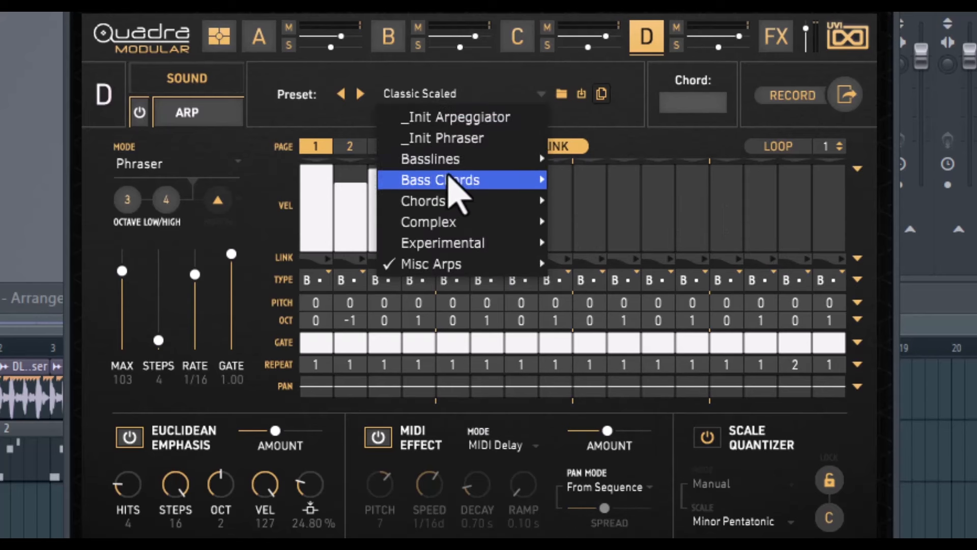
pyautogui.click(312, 96)
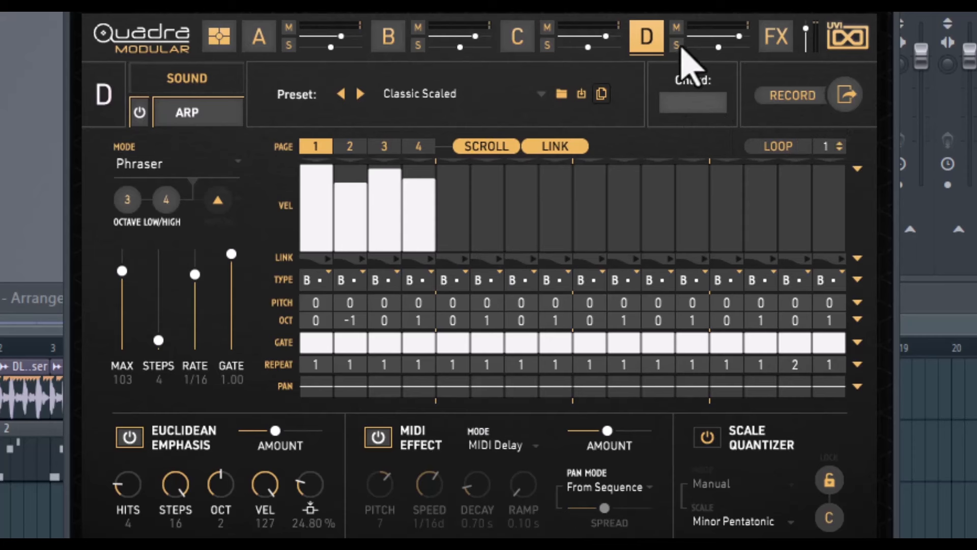
pyautogui.click(793, 94)
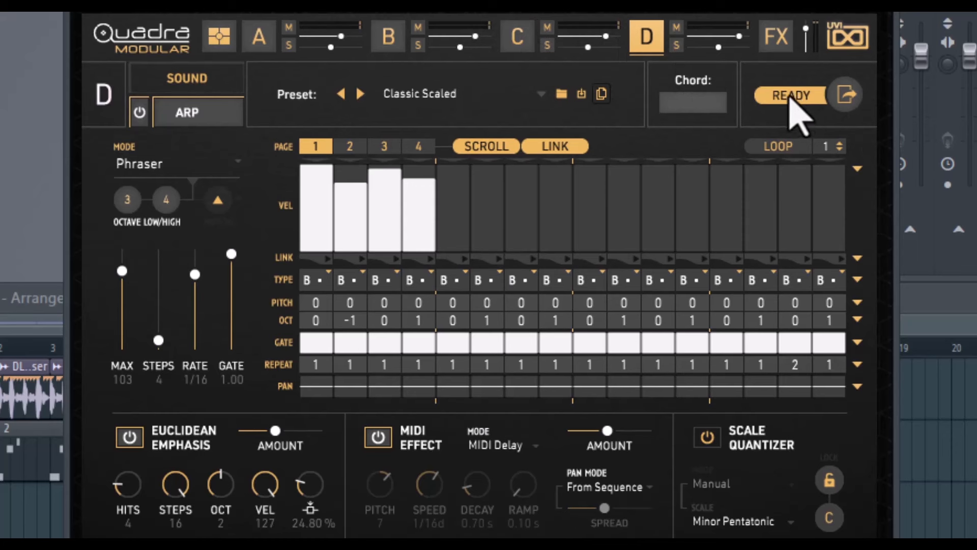
pyautogui.click(797, 97)
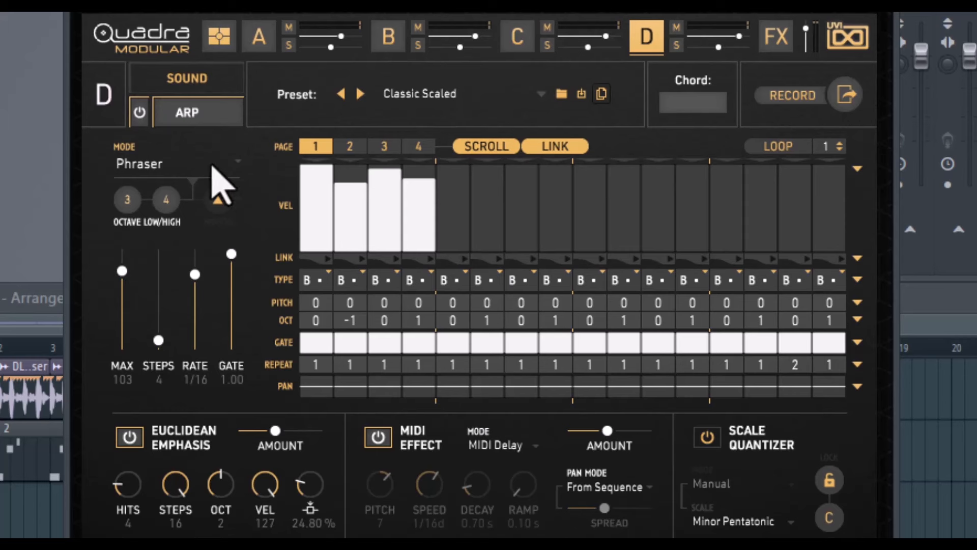
# Step: Compare the Arpeggiator and Phraser modes on layer D, finish on Arpeggiator, and check the Motion options
pyautogui.click(230, 164)
pyautogui.click(204, 188)
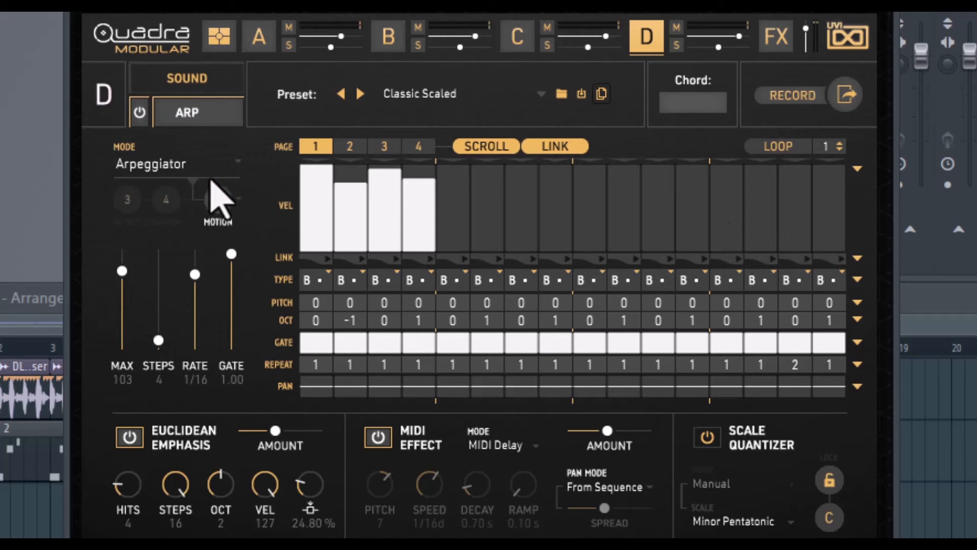
pyautogui.click(232, 166)
pyautogui.click(182, 208)
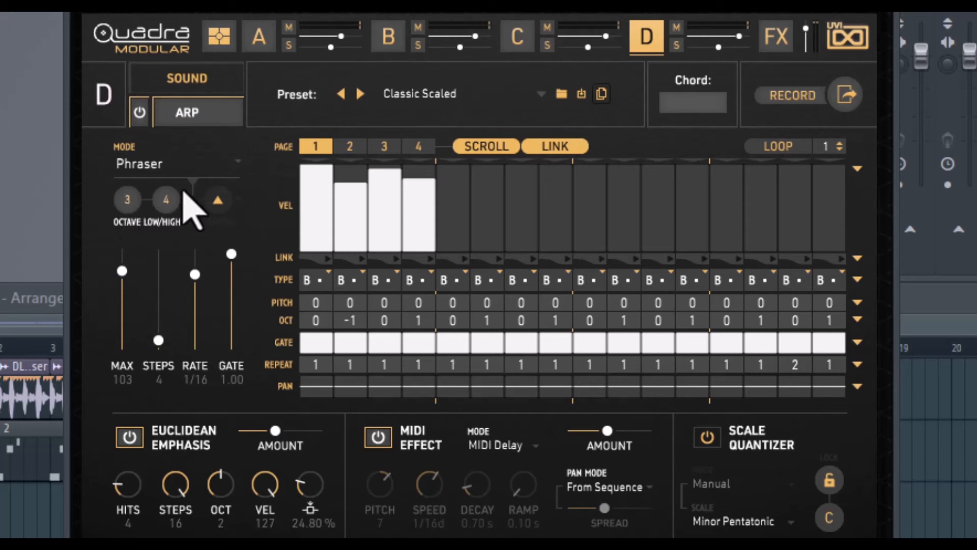
pyautogui.click(230, 162)
pyautogui.click(175, 185)
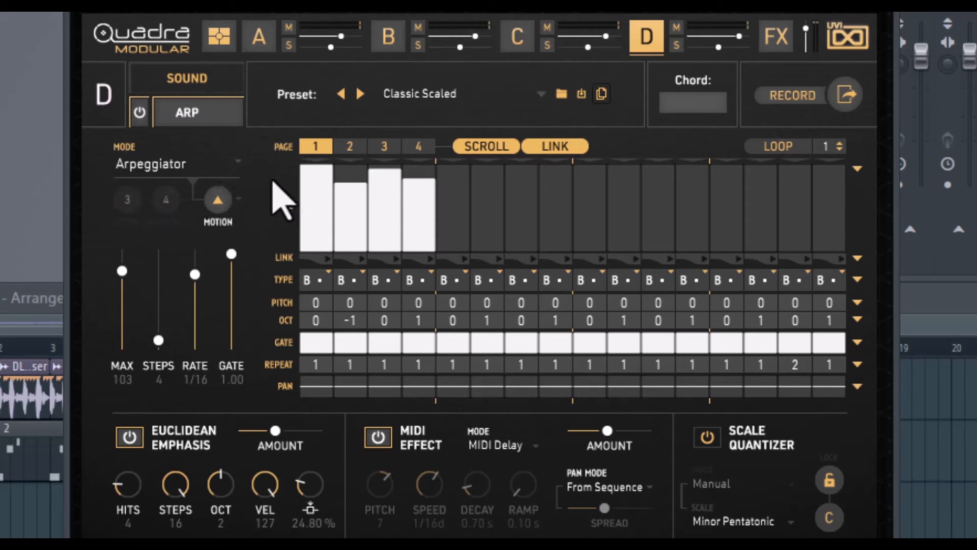
pyautogui.click(218, 199)
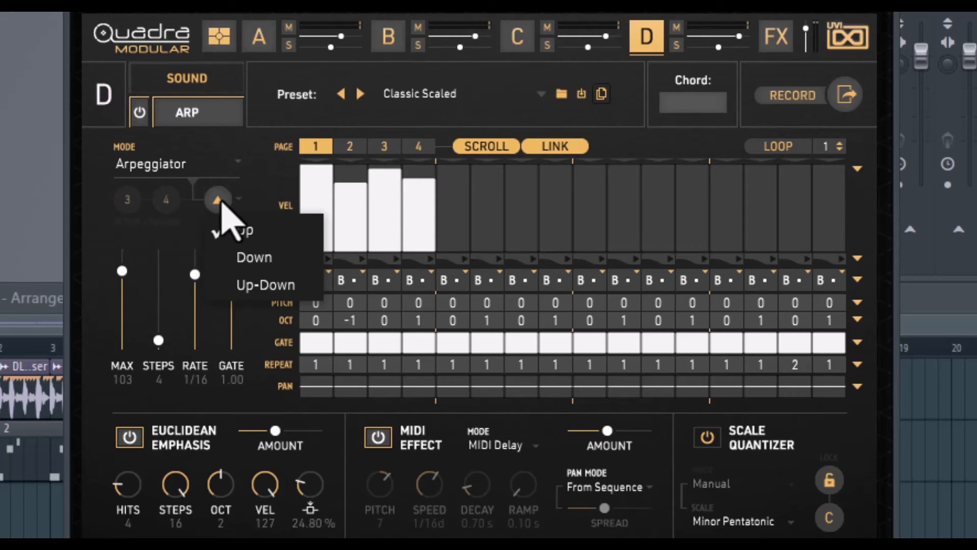
pyautogui.click(148, 248)
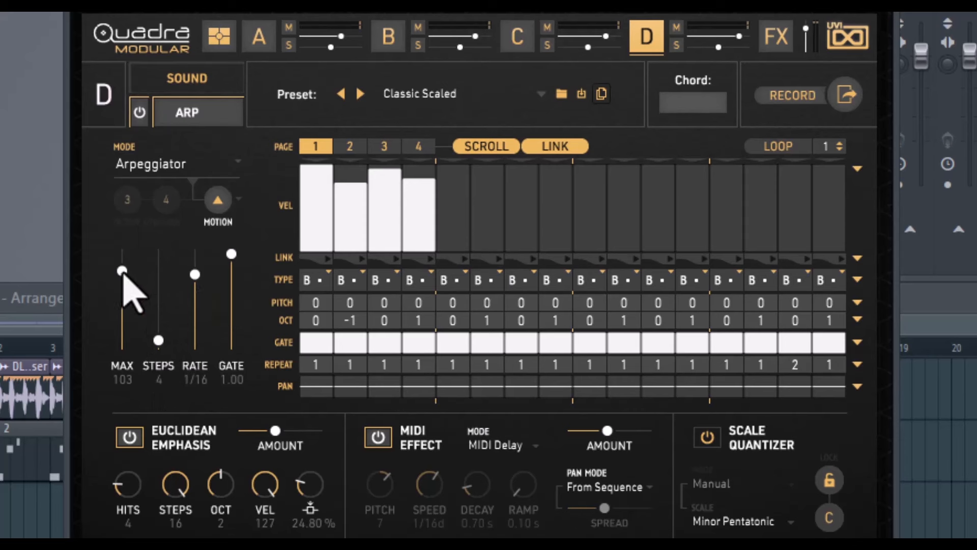
# Step: Set layer D's arp to Max 106, Steps 17 and Gate 0.34
pyautogui.moveTo(118, 271)
pyautogui.mouseDown()
pyautogui.moveTo(107, 336)
pyautogui.moveTo(120, 323)
pyautogui.moveTo(127, 269)
pyautogui.mouseUp()
pyautogui.moveTo(161, 348); pyautogui.dragTo(162, 323)
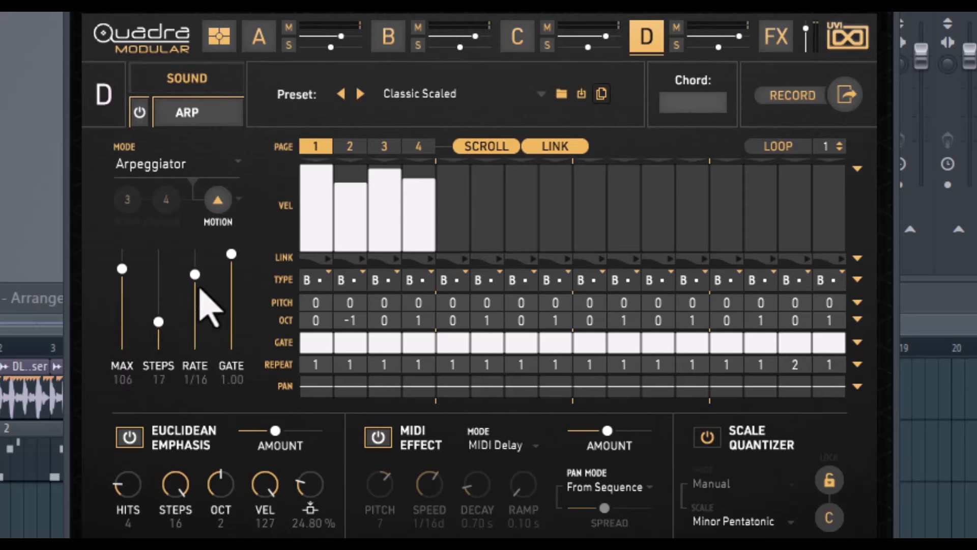
pyautogui.moveTo(199, 283); pyautogui.dragTo(279, 291)
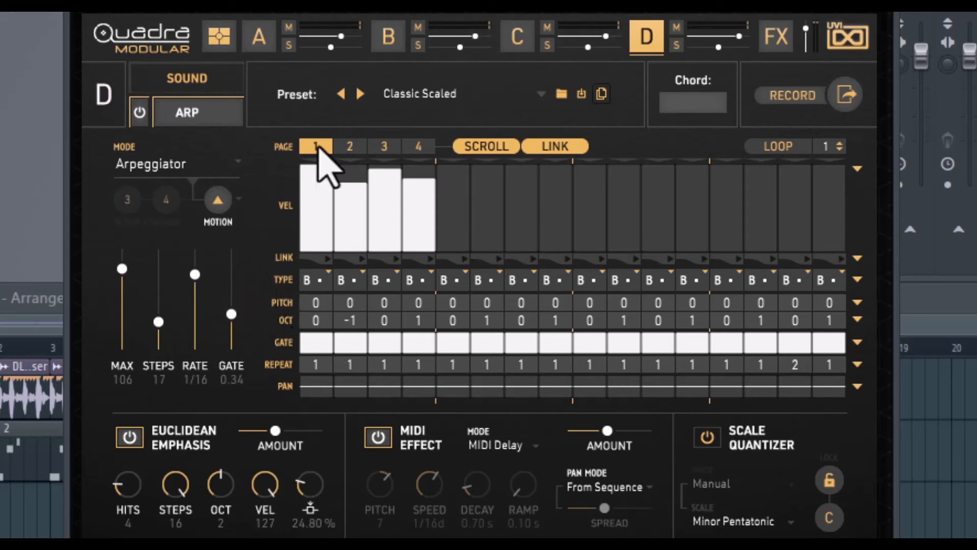
# Step: Show sequence pages 2 and 4 of layer D's arp, and turn Scroll off and back on
pyautogui.click(349, 146)
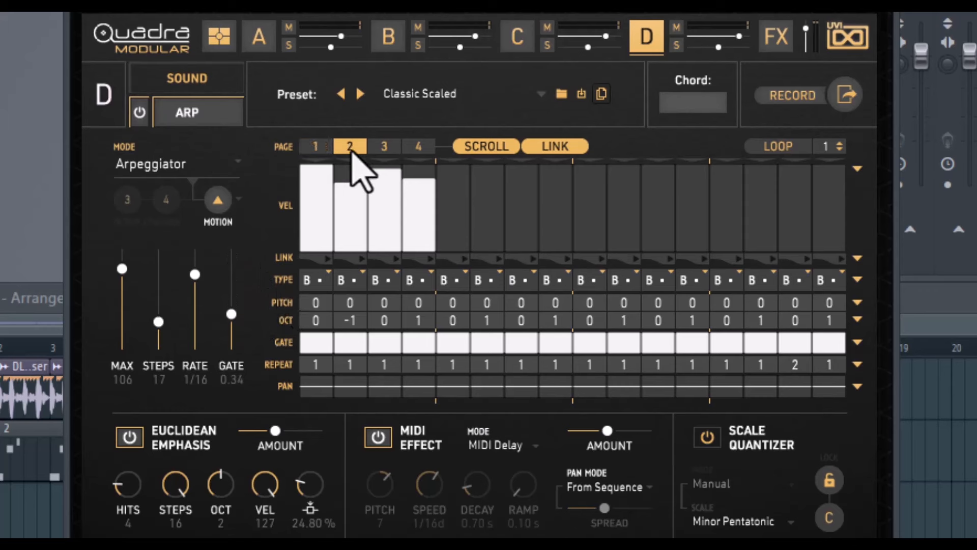
pyautogui.click(418, 147)
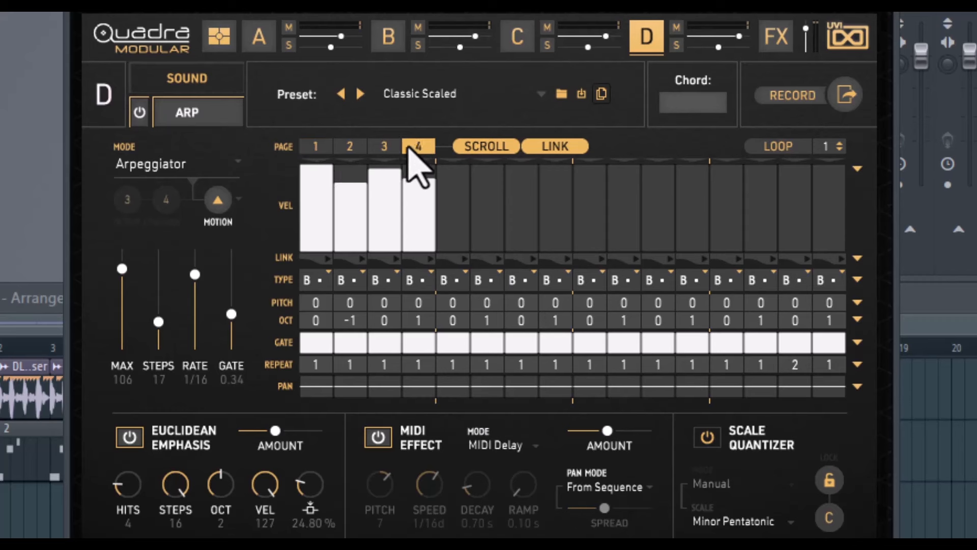
pyautogui.click(492, 148)
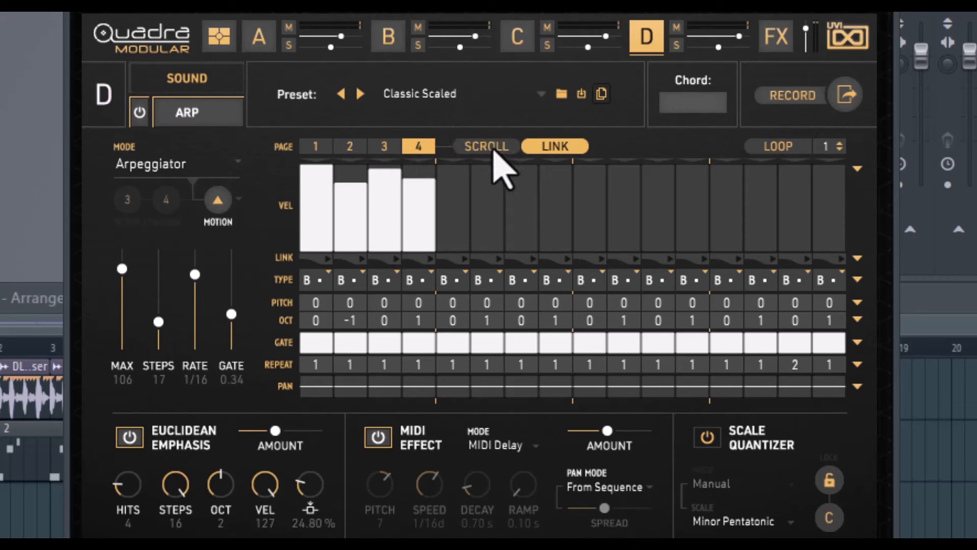
pyautogui.click(494, 152)
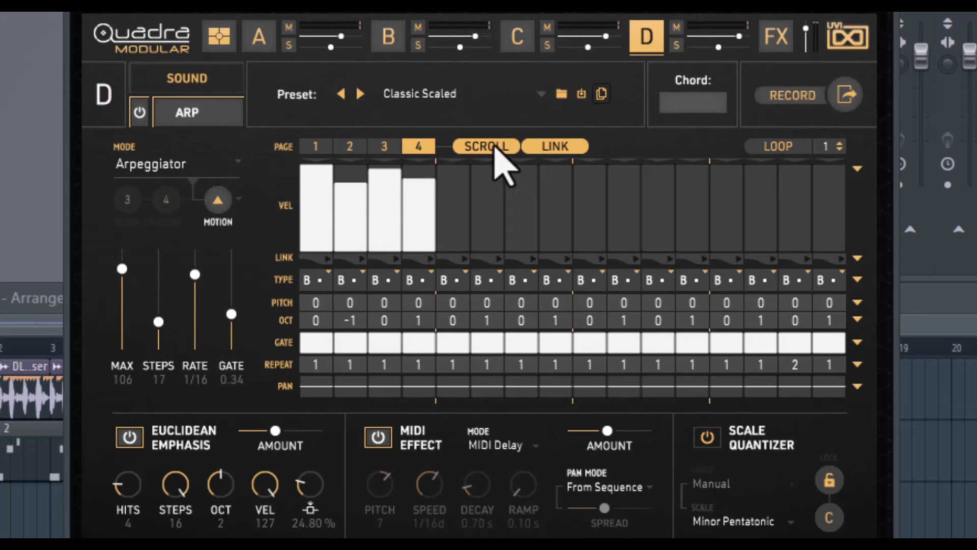
# Step: Turn Link off and back on for layer D's arp sequence, and enable Loop
pyautogui.click(556, 148)
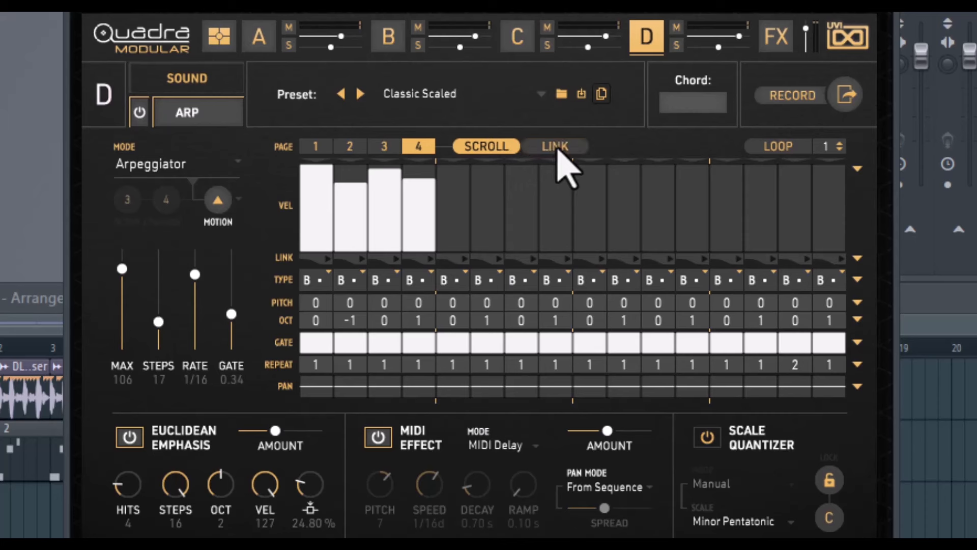
pyautogui.click(556, 147)
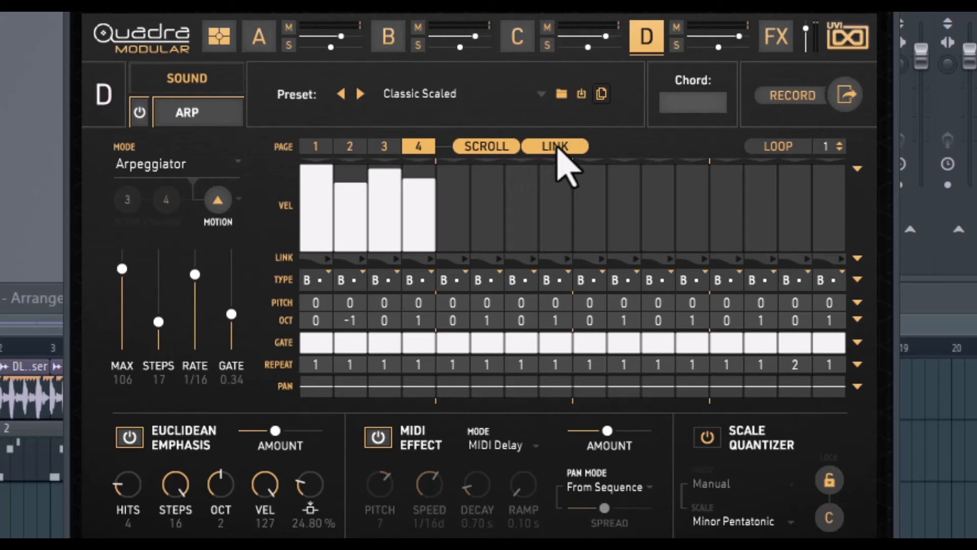
pyautogui.click(782, 151)
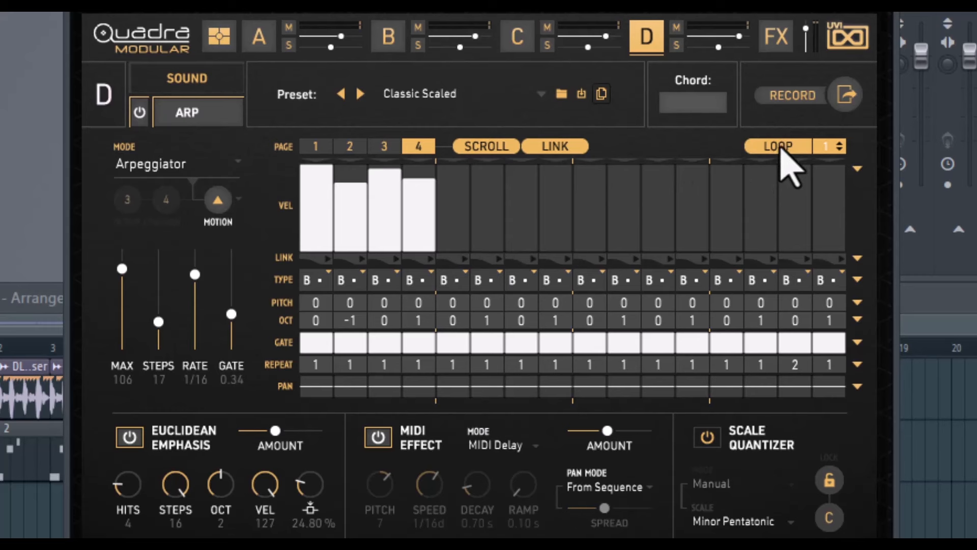
# Step: Turn off Loop for layer D's arp sequence, and redraw the velocities of the first six steps at lower and varied levels
pyautogui.click(837, 145)
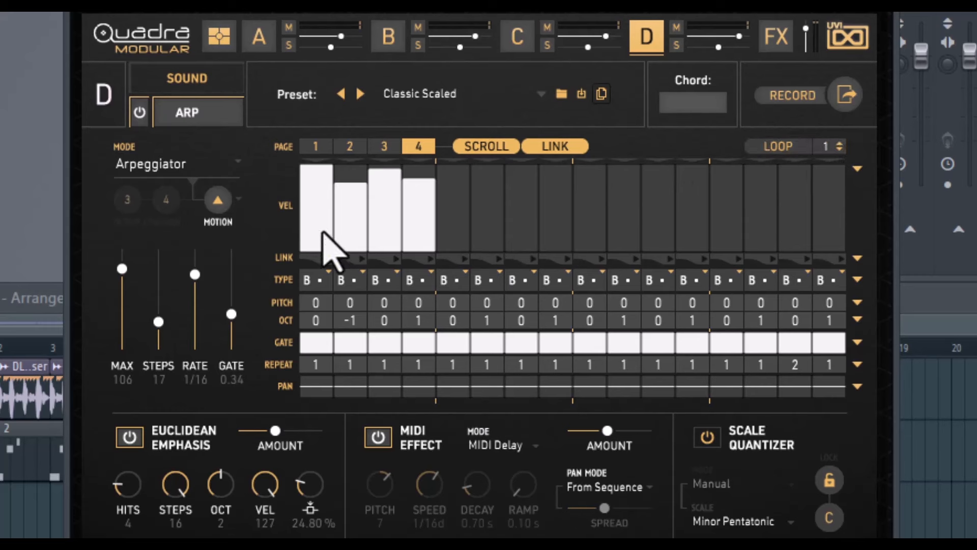
pyautogui.moveTo(323, 224)
pyautogui.mouseDown()
pyautogui.moveTo(316, 235)
pyautogui.moveTo(353, 203)
pyautogui.moveTo(419, 228)
pyautogui.moveTo(382, 207)
pyautogui.moveTo(389, 218)
pyautogui.mouseUp()
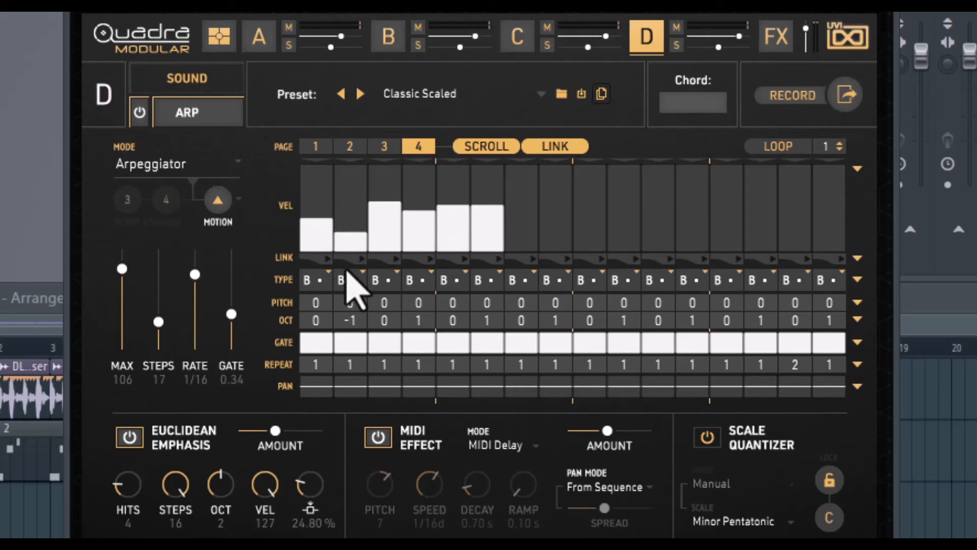
pyautogui.click(390, 259)
# Step: Look at the note Type choices (Basic, Harmonized, Chord) for the first step of the sequence
pyautogui.click(321, 280)
pyautogui.moveTo(363, 328)
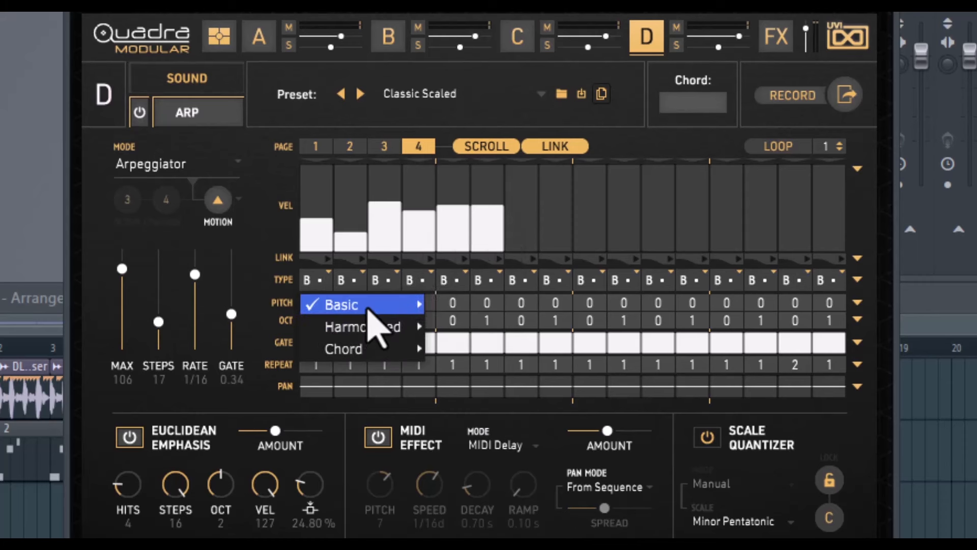
pyautogui.moveTo(369, 308)
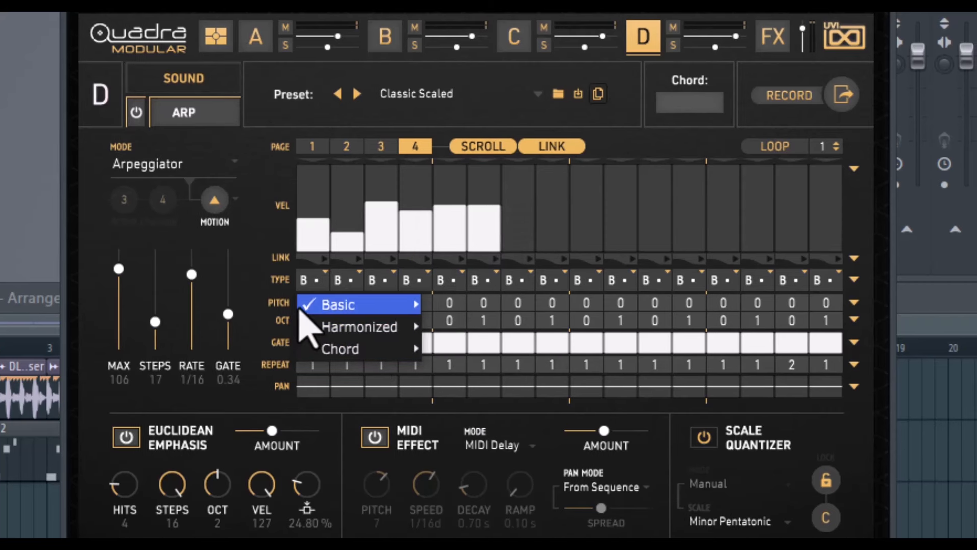
pyautogui.click(270, 291)
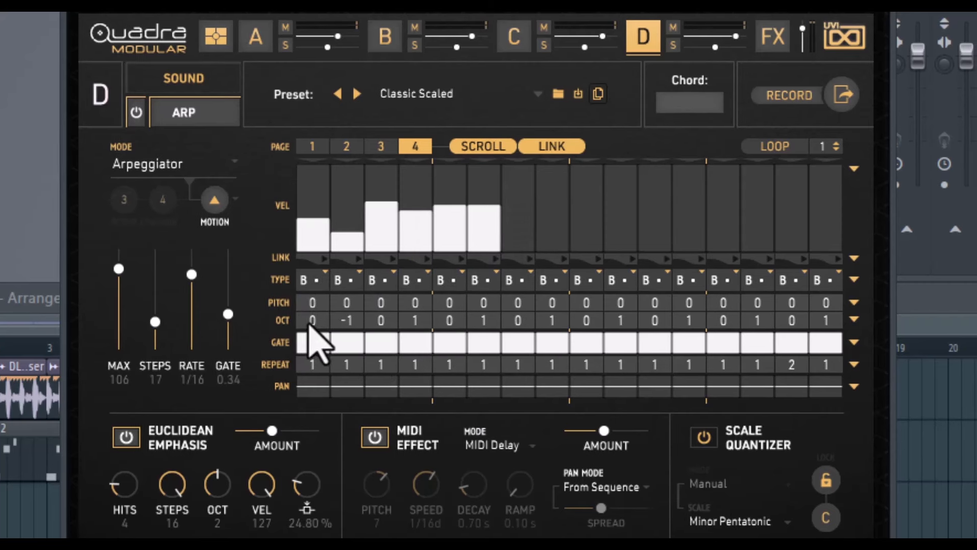
pyautogui.moveTo(316, 340)
pyautogui.mouseDown()
pyautogui.moveTo(319, 349)
pyautogui.moveTo(327, 332)
pyautogui.mouseUp()
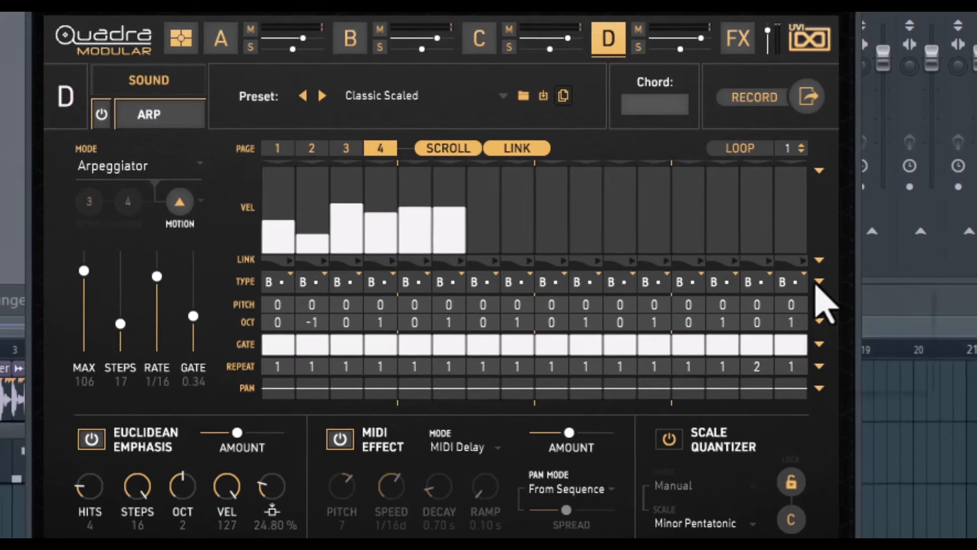
# Step: Browse the row-wide Type options, including the Chord choices, and reset the Type row with Init
pyautogui.click(854, 279)
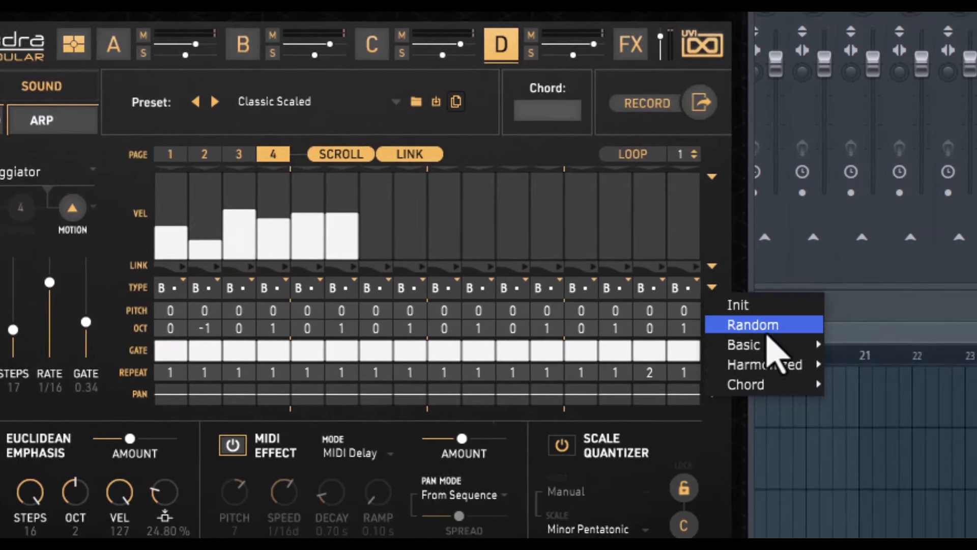
pyautogui.moveTo(771, 365)
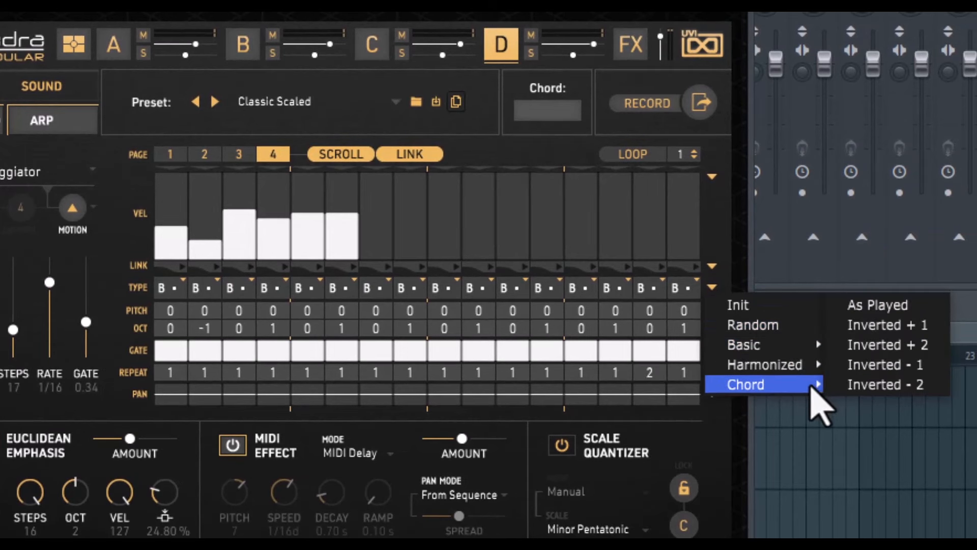
pyautogui.click(751, 306)
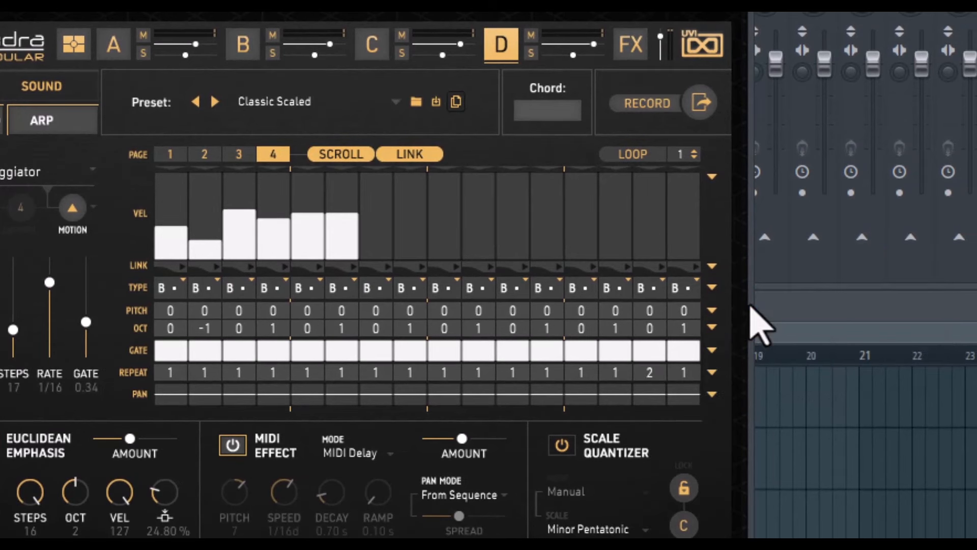
pyautogui.click(713, 287)
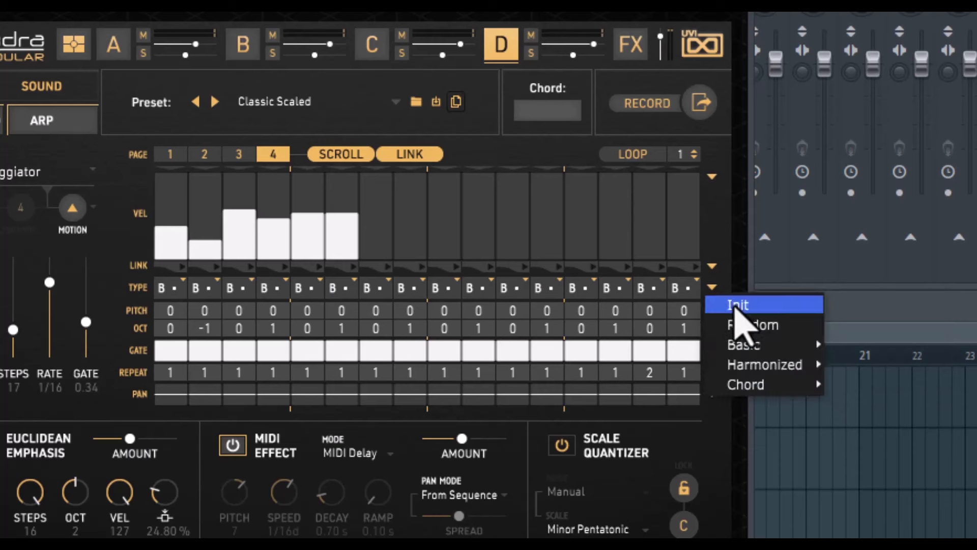
pyautogui.click(736, 306)
# Step: Draw varied gate lengths across the sequence, and reset the Gate row with Init
pyautogui.click(451, 351)
pyautogui.moveTo(451, 352); pyautogui.dragTo(500, 352)
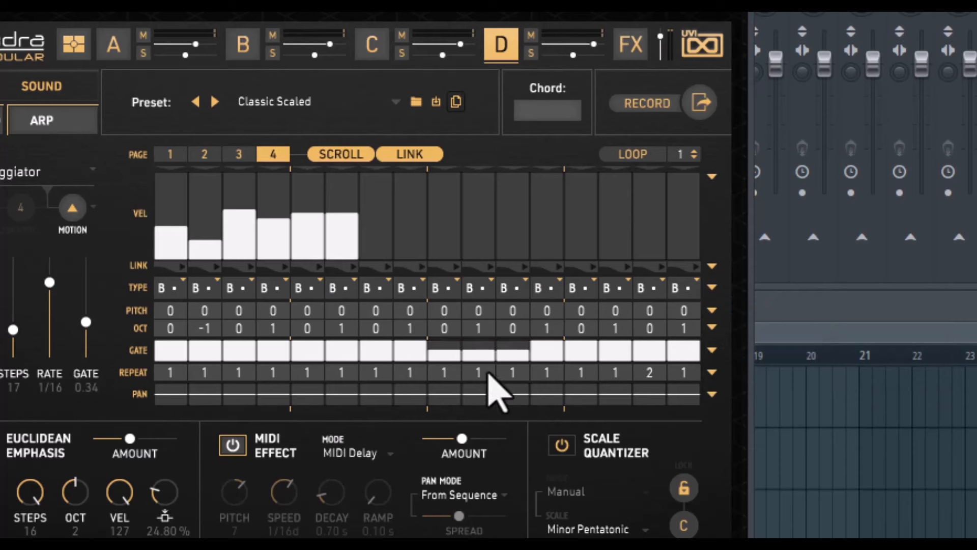
pyautogui.moveTo(244, 349); pyautogui.dragTo(581, 365)
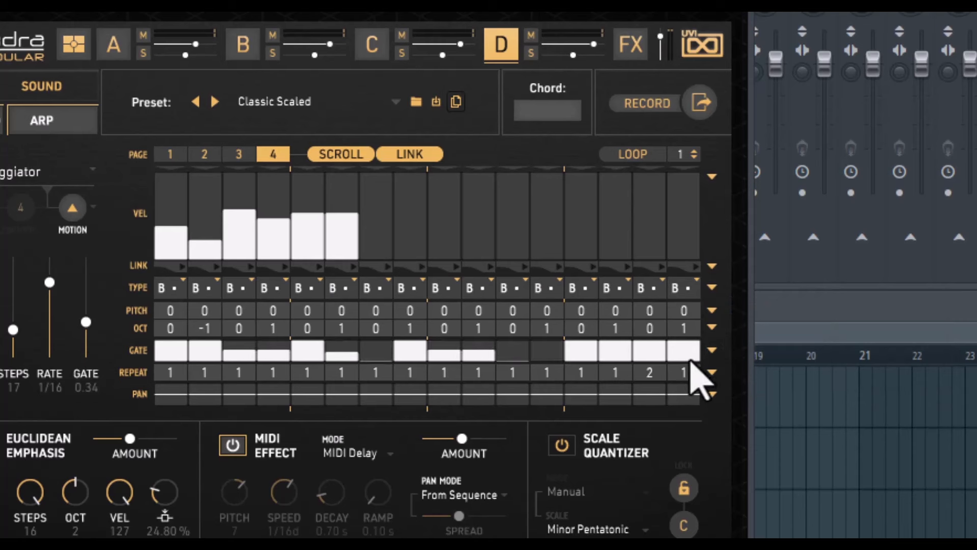
pyautogui.click(713, 351)
pyautogui.click(735, 368)
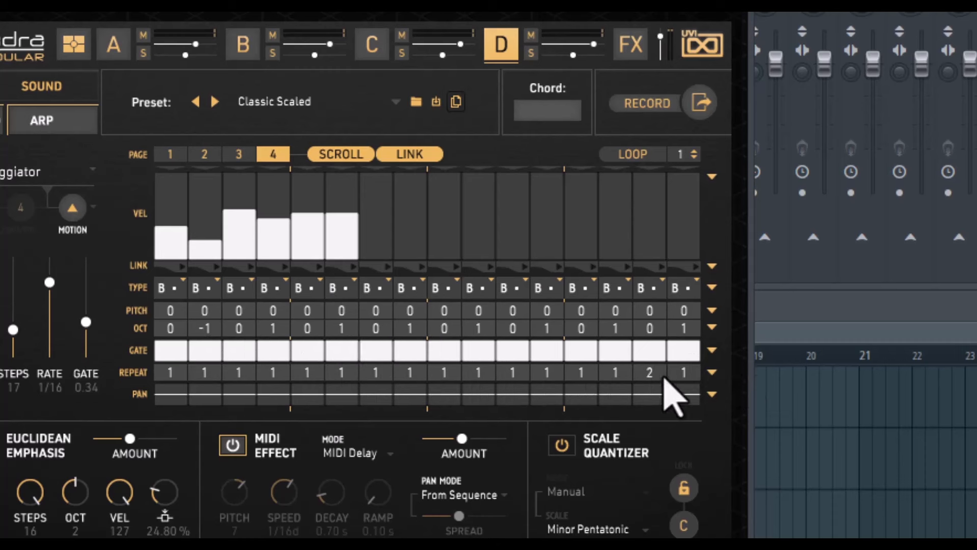
# Step: Draw a falling gate curve, and replace it with a Gate preset that dips to zero mid-sequence and rises again
pyautogui.moveTo(582, 359)
pyautogui.mouseDown()
pyautogui.moveTo(328, 356)
pyautogui.moveTo(305, 345)
pyautogui.mouseUp()
pyautogui.click(713, 350)
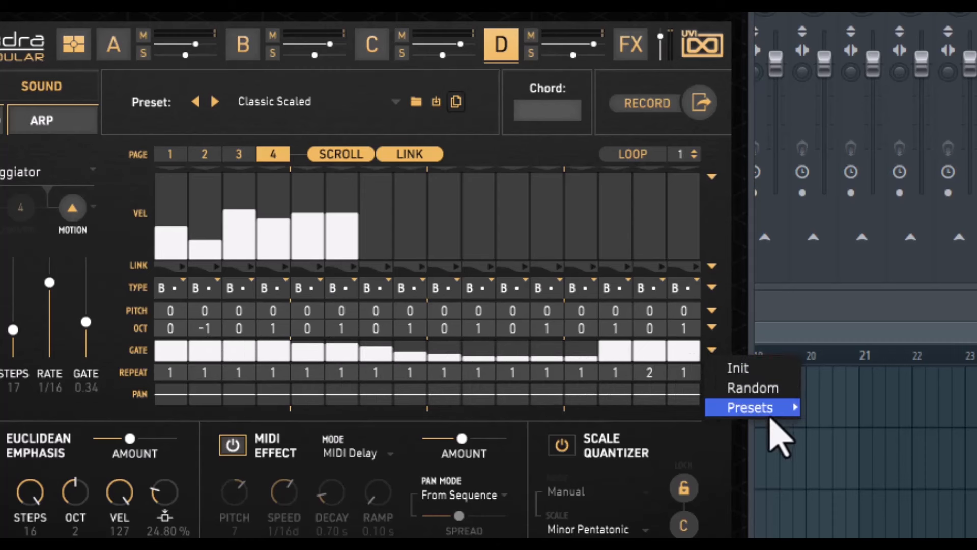
pyautogui.moveTo(774, 414)
pyautogui.click(830, 405)
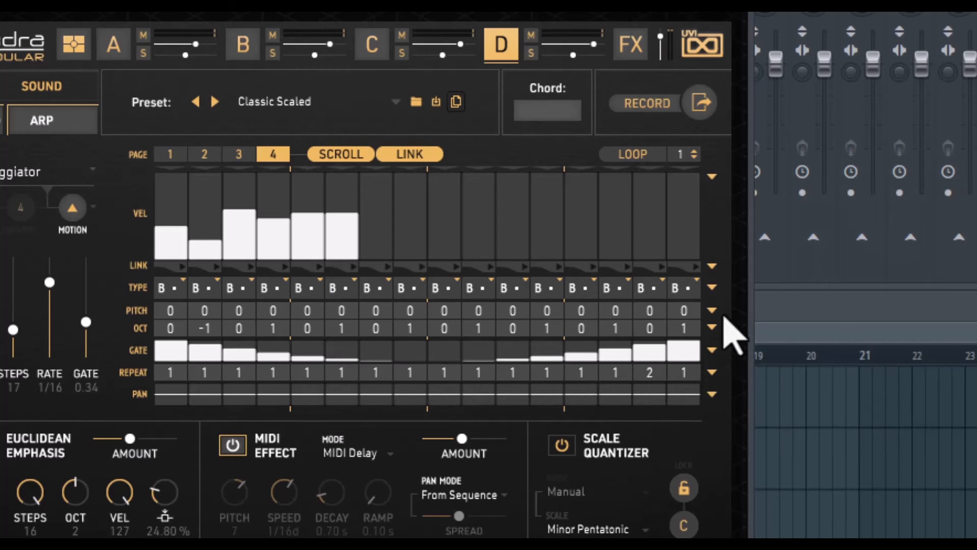
# Step: Randomize the Pitch row and the Type row of layer D's arp sequence
pyautogui.click(712, 327)
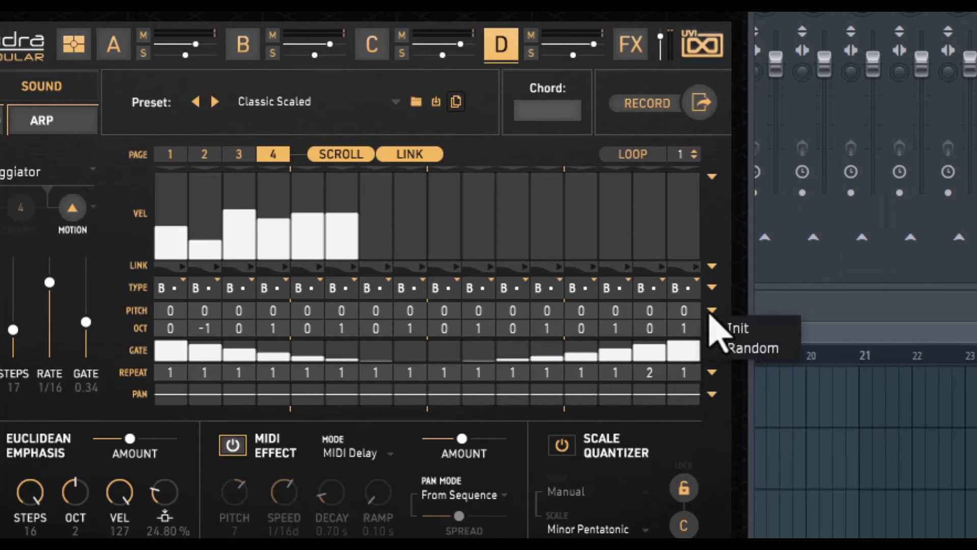
pyautogui.click(738, 348)
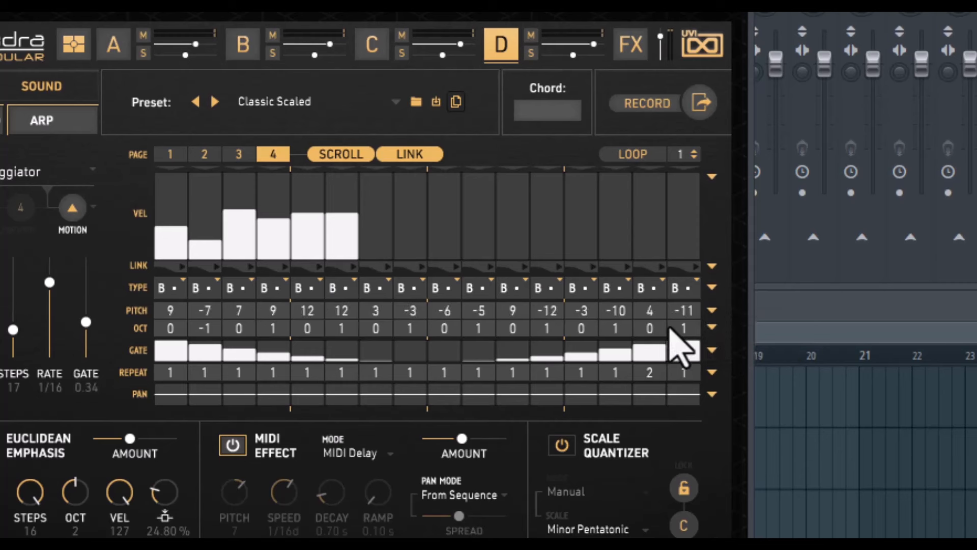
pyautogui.click(712, 288)
pyautogui.click(708, 323)
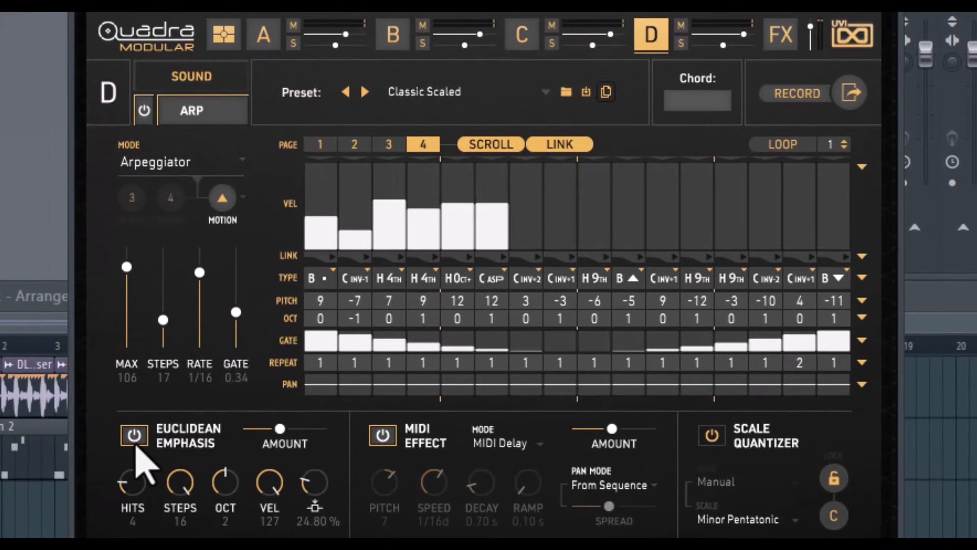
# Step: Switch Euclidean Emphasis off and back on twice to demonstrate its bypass
pyautogui.click(133, 437)
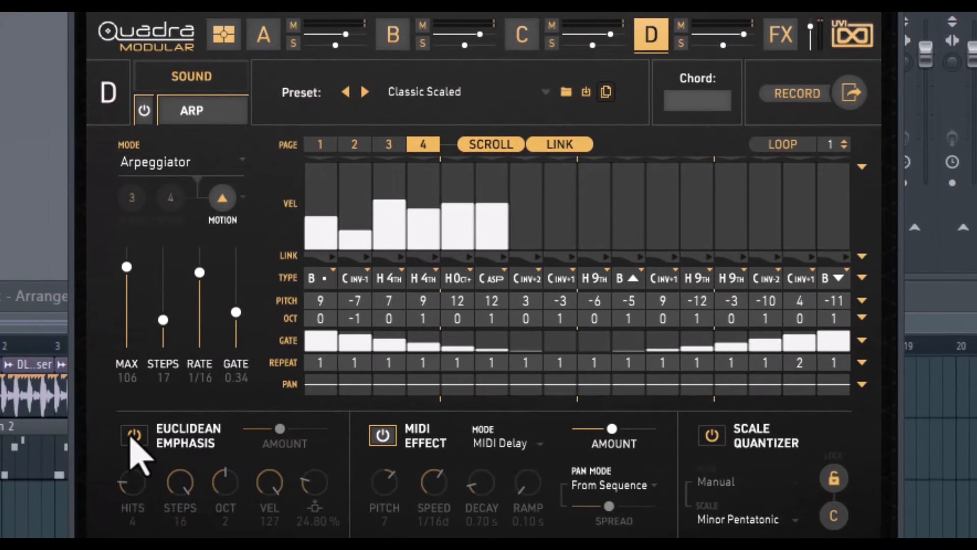
pyautogui.click(133, 436)
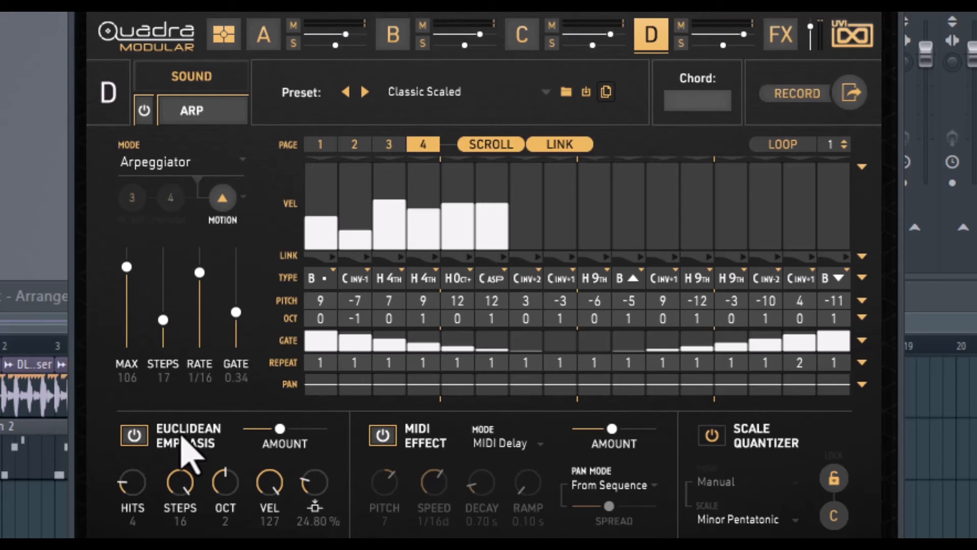
pyautogui.click(133, 436)
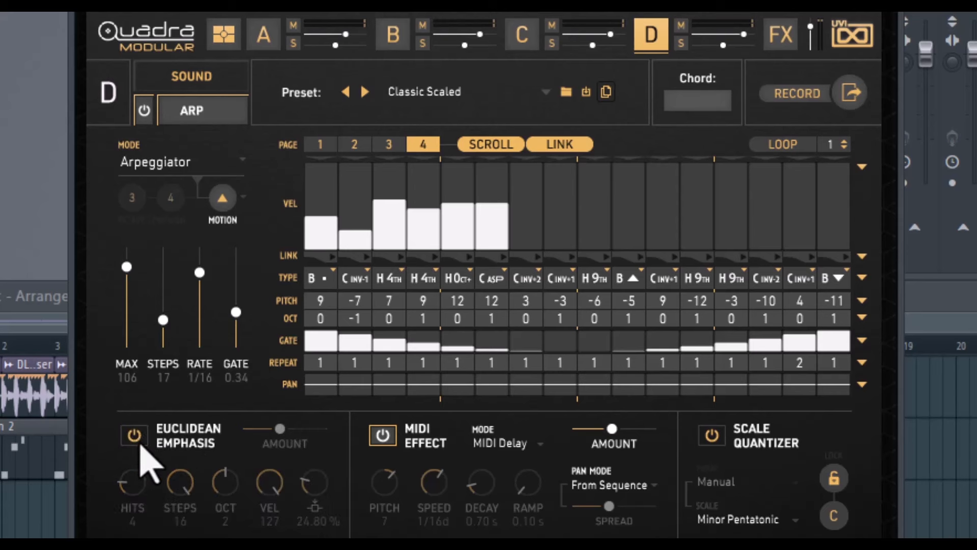
pyautogui.click(133, 436)
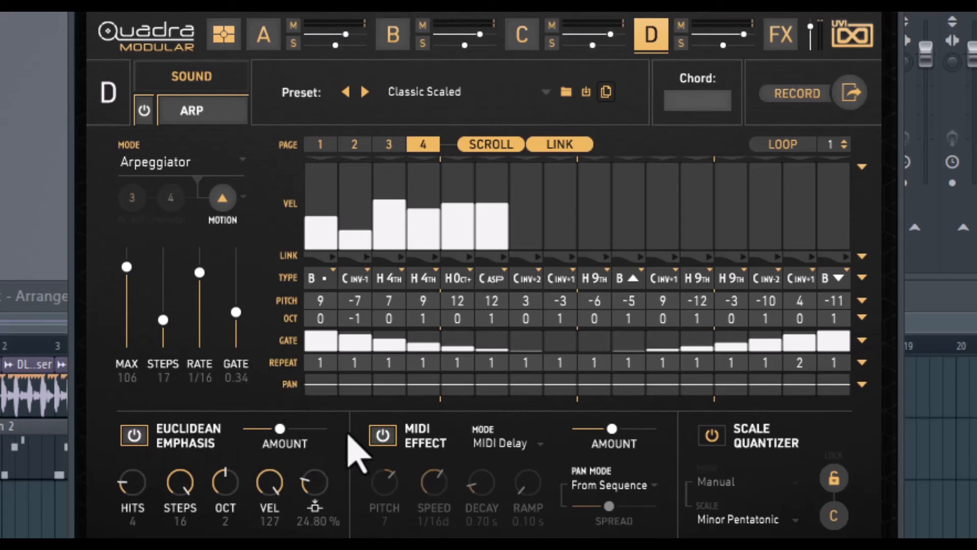
# Step: Raise the Euclidean Emphasis Amount slightly, and set its Steps to 14, Vel to 121 and last knob to 38.40 %
pyautogui.click(320, 429)
pyautogui.moveTo(327, 429); pyautogui.dragTo(293, 430)
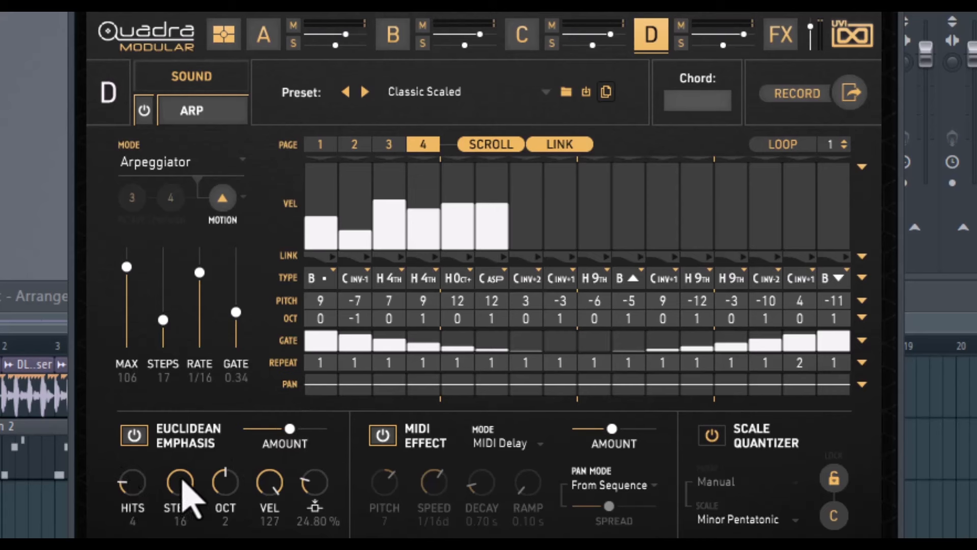
pyautogui.moveTo(182, 498); pyautogui.dragTo(182, 533)
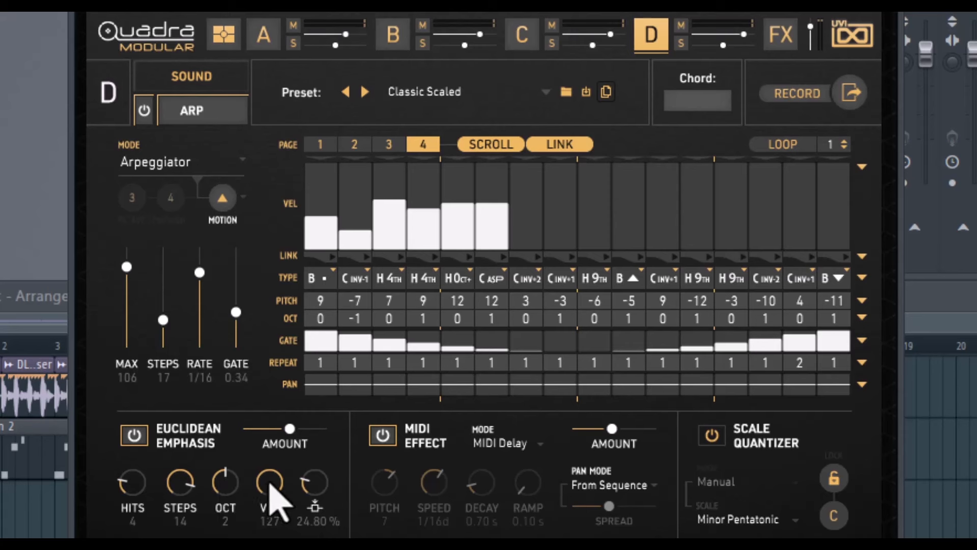
pyautogui.moveTo(274, 496); pyautogui.dragTo(316, 513)
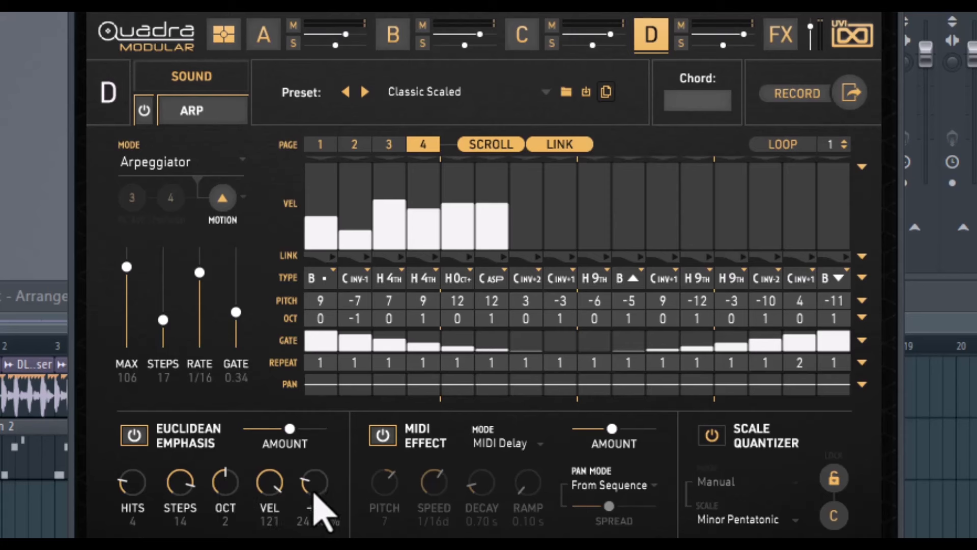
pyautogui.moveTo(315, 493)
pyautogui.mouseDown()
pyautogui.moveTo(316, 506)
pyautogui.moveTo(338, 414)
pyautogui.moveTo(331, 484)
pyautogui.mouseUp()
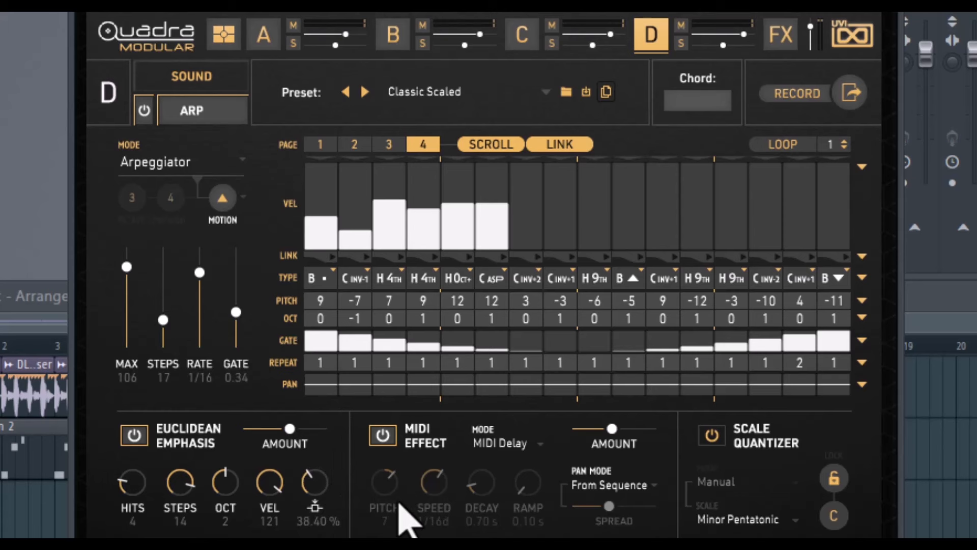
# Step: Turn the MIDI Effect off and back on, and check its available modes while keeping MIDI Delay
pyautogui.click(383, 437)
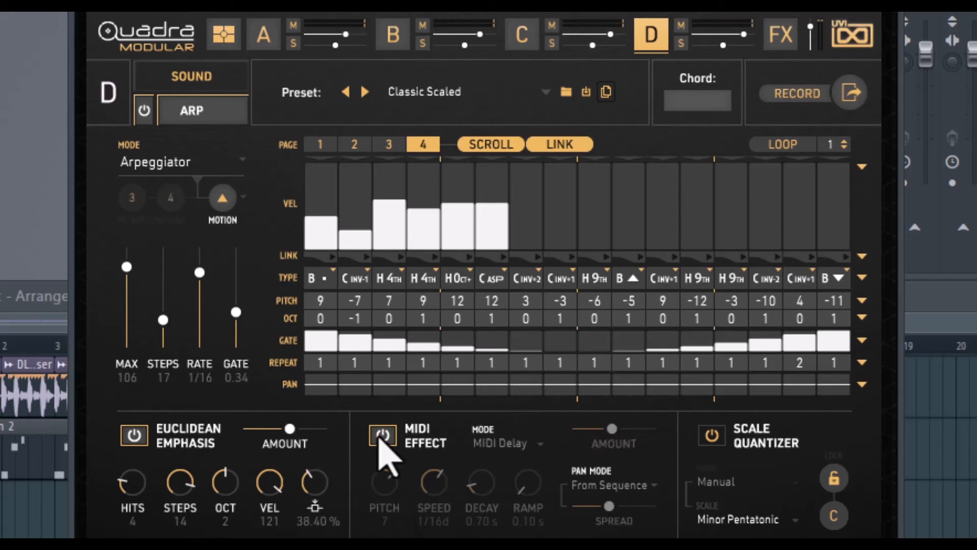
pyautogui.click(381, 437)
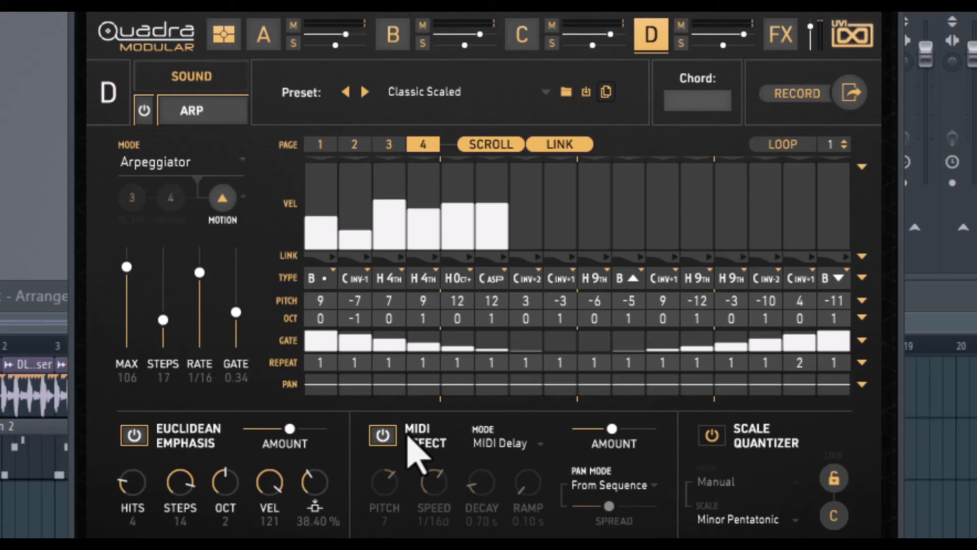
pyautogui.click(521, 444)
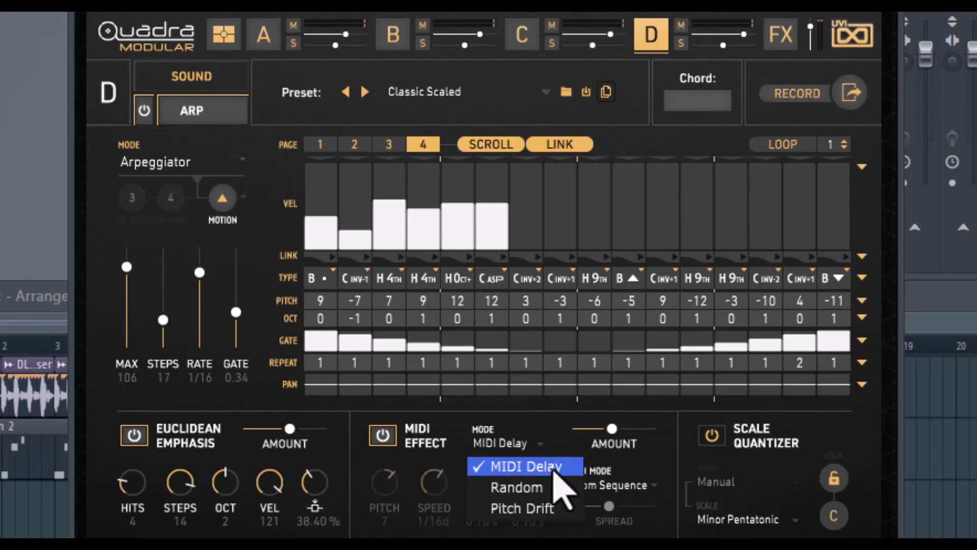
pyautogui.click(435, 490)
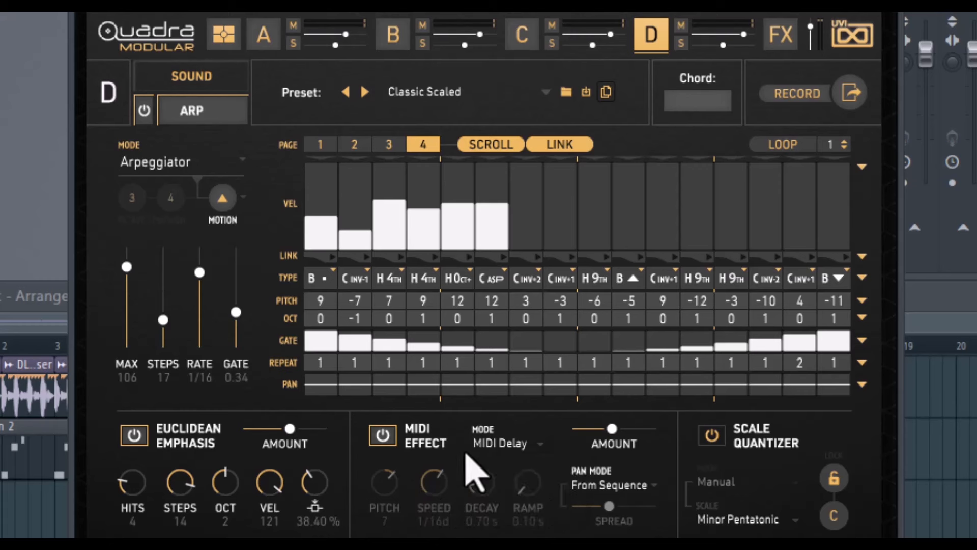
pyautogui.click(518, 443)
pyautogui.click(394, 501)
# Step: Try the MIDI Effect's Random mode, and switch the mode to Pitch Drift
pyautogui.click(524, 446)
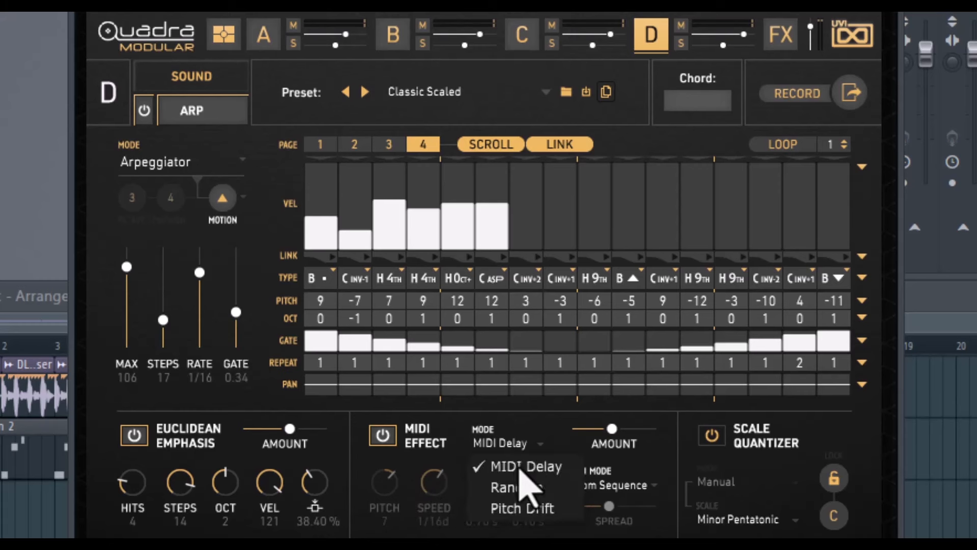
pyautogui.click(517, 487)
pyautogui.click(529, 446)
pyautogui.click(519, 508)
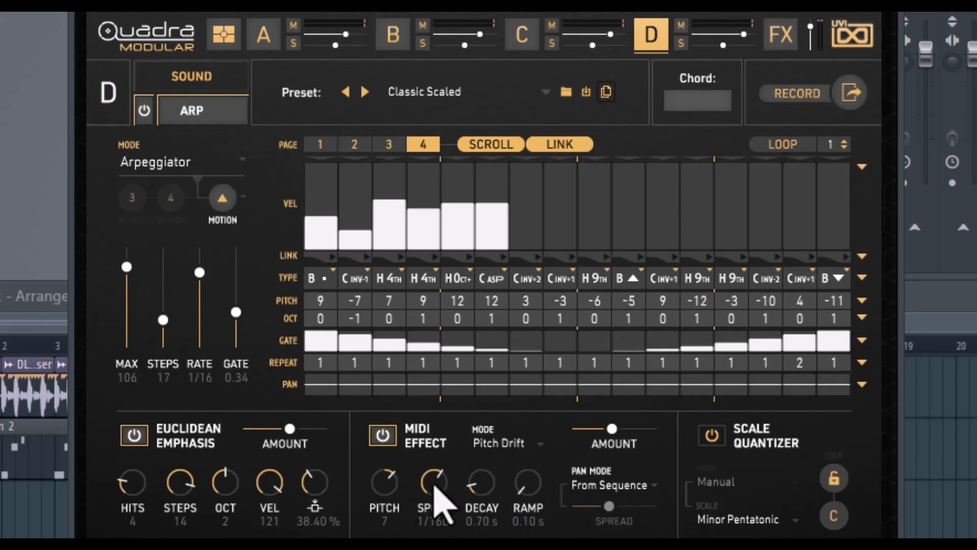
# Step: Raise the MIDI Effect Amount to 56.25 %, and check the available effect modes while keeping Pitch Drift
pyautogui.moveTo(619, 433)
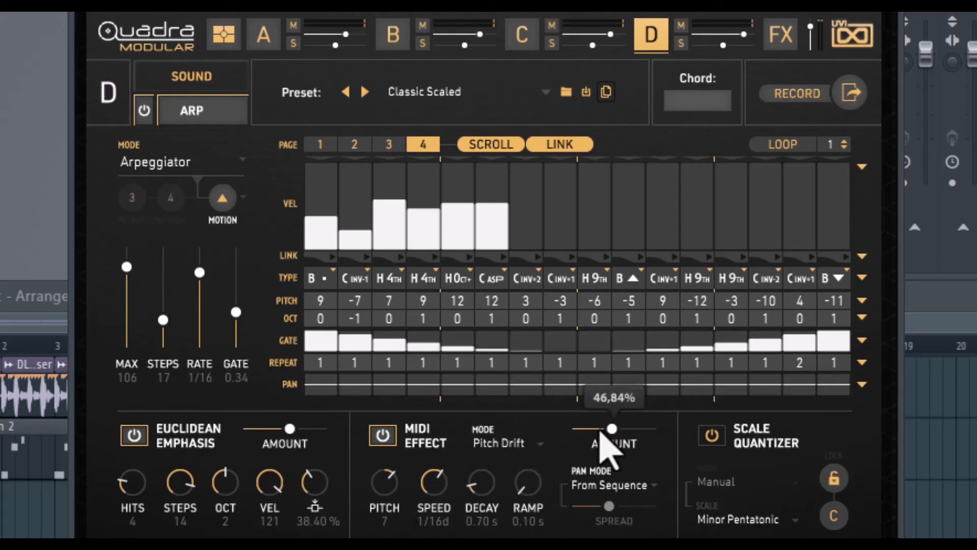
pyautogui.moveTo(601, 439); pyautogui.dragTo(621, 434)
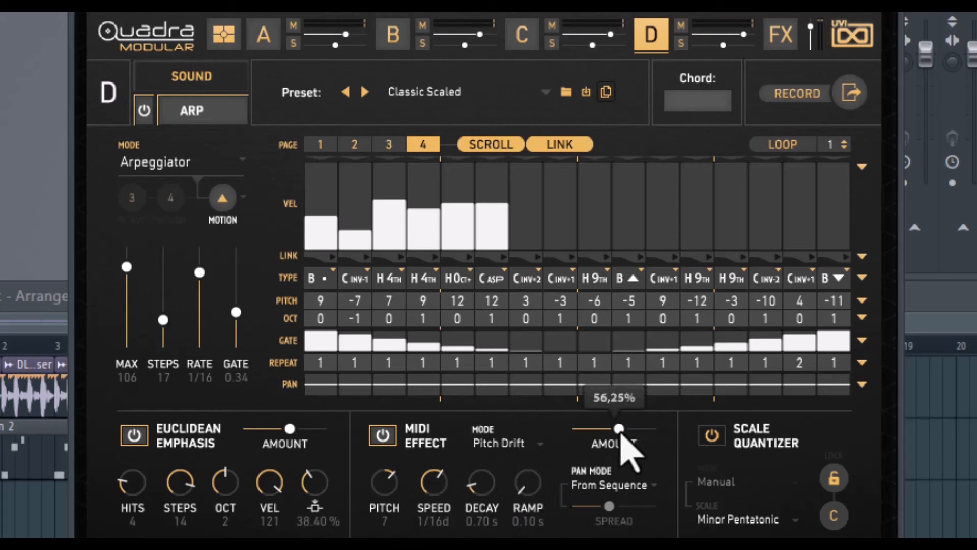
pyautogui.click(519, 443)
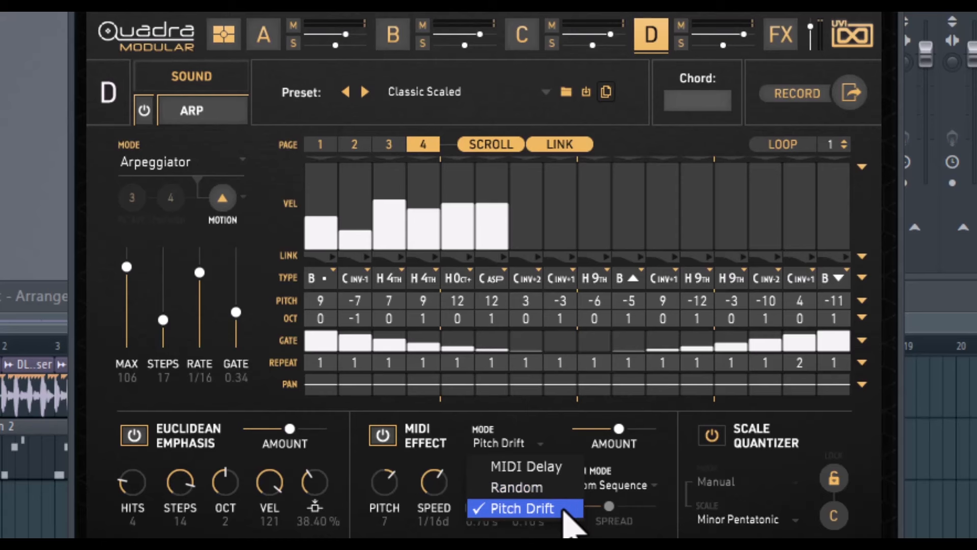
pyautogui.click(532, 440)
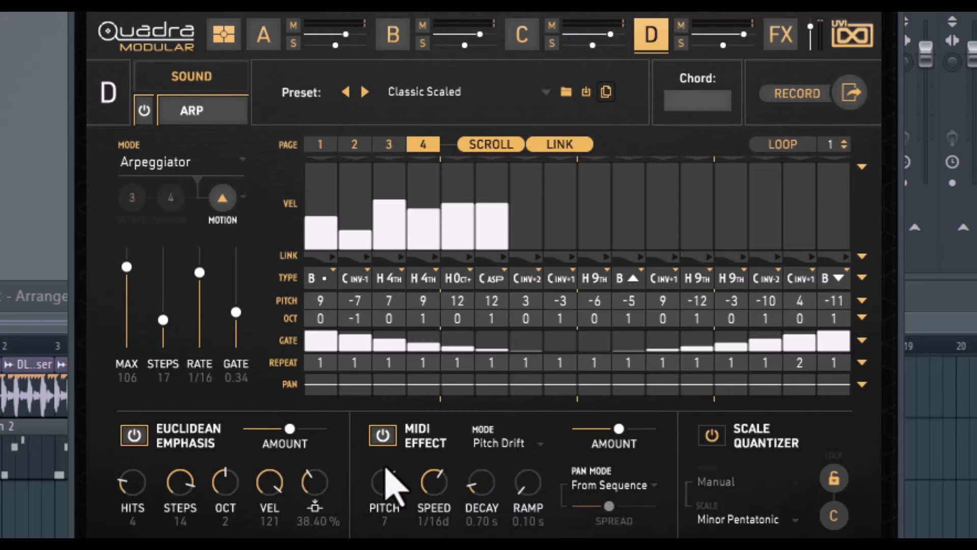
# Step: Set the MIDI Effect's Pitch to 1, Speed to 1/8, Decay to 1.20 s and Ramp to 1.54 s
pyautogui.moveTo(385, 468); pyautogui.dragTo(441, 497)
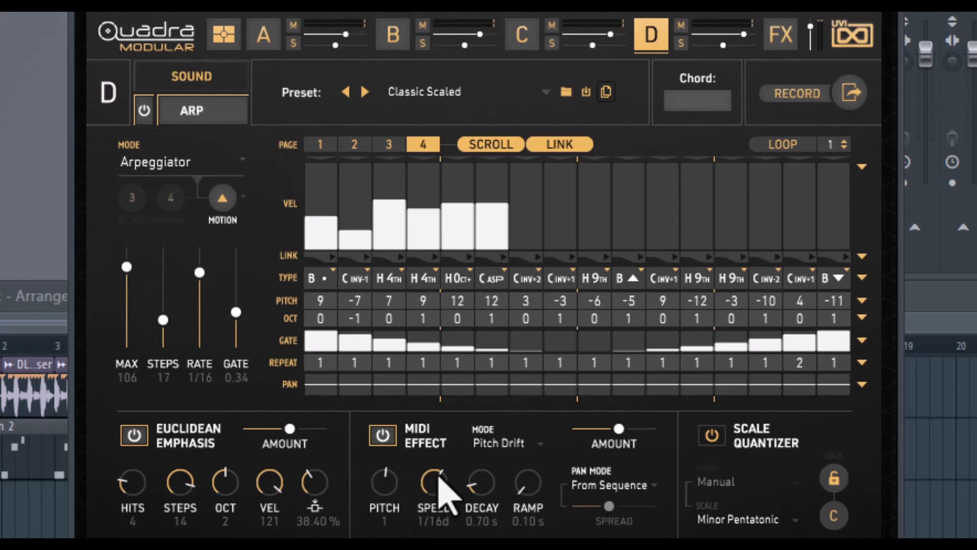
pyautogui.moveTo(442, 491); pyautogui.dragTo(442, 518)
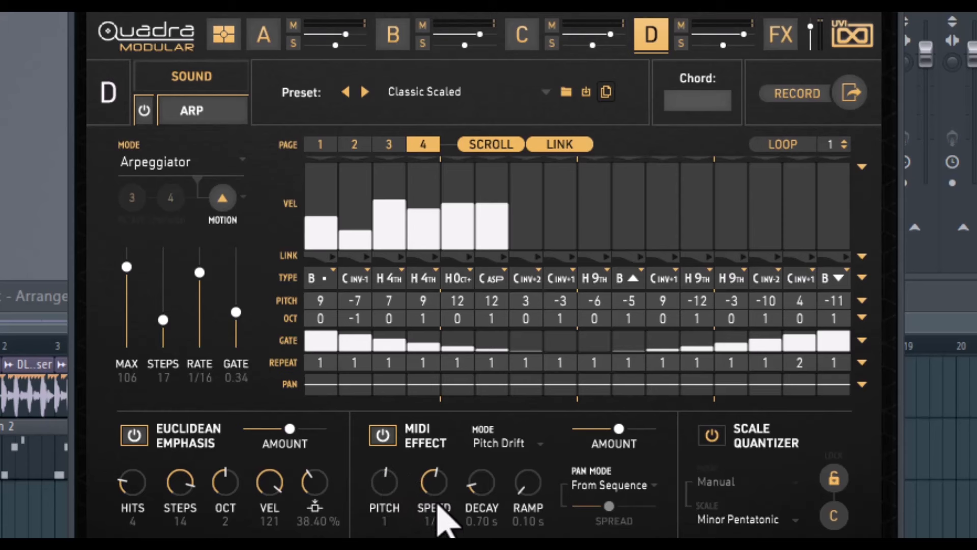
pyautogui.moveTo(519, 491); pyautogui.dragTo(538, 420)
pyautogui.moveTo(475, 483); pyautogui.dragTo(509, 484)
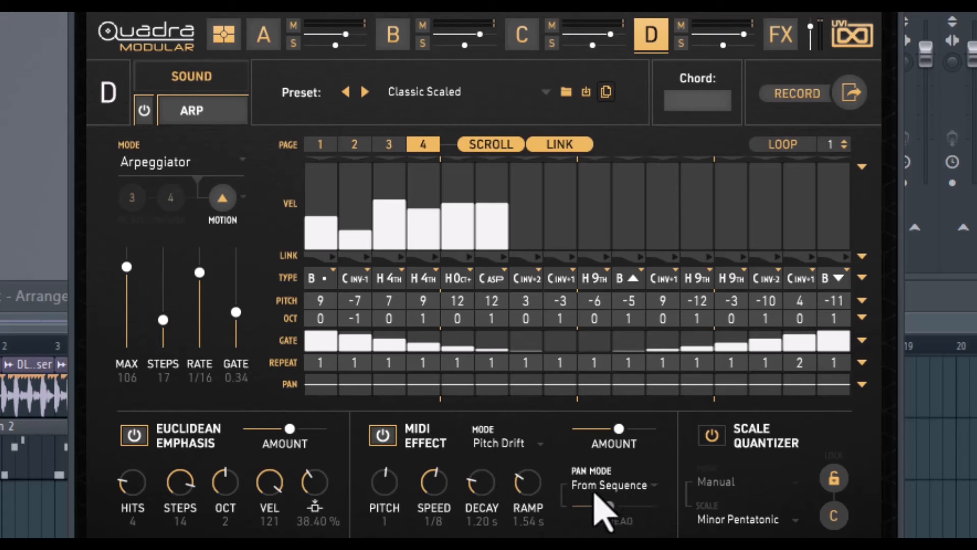
# Step: Try the Random pan mode with a slight Spread increase, and return the pan mode to From Sequence
pyautogui.click(652, 487)
pyautogui.click(622, 529)
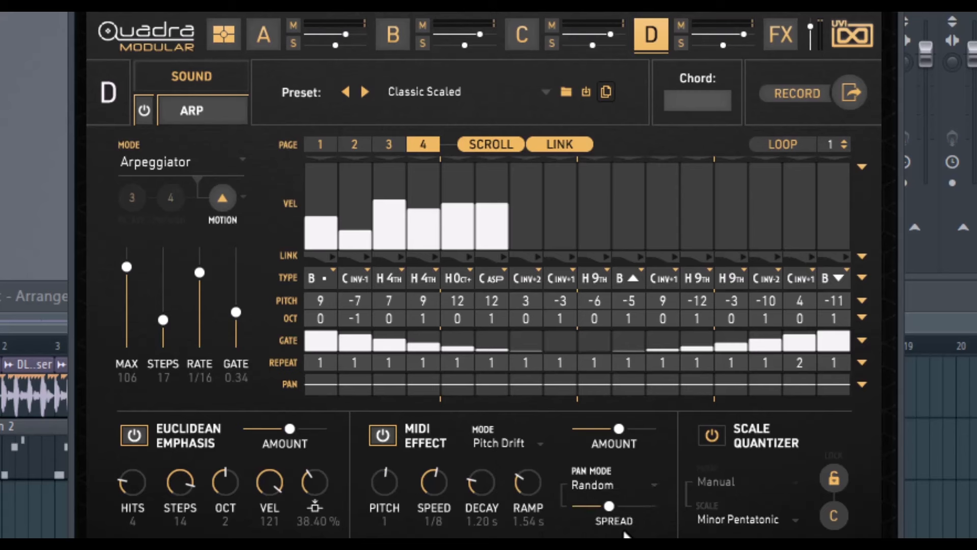
pyautogui.moveTo(609, 519)
pyautogui.mouseDown()
pyautogui.moveTo(591, 522)
pyautogui.moveTo(611, 513)
pyautogui.mouseUp()
pyautogui.click(646, 486)
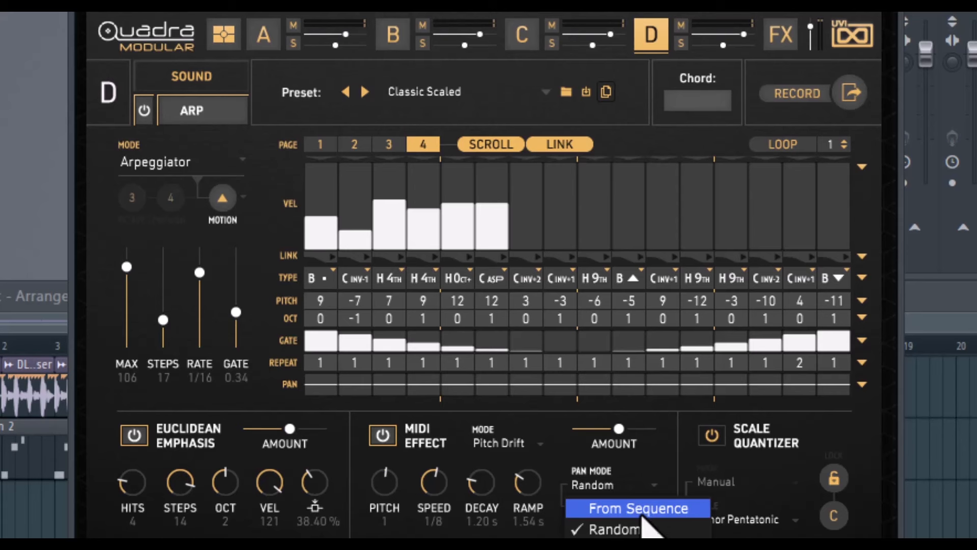
pyautogui.click(645, 512)
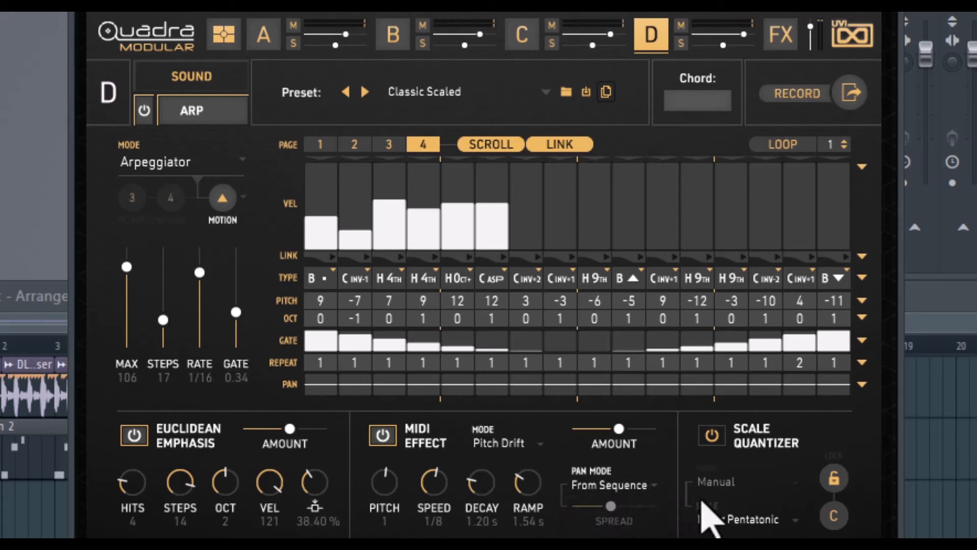
# Step: Turn on the Scale Quantizer and switch its mode from Manual to Auto
pyautogui.click(710, 437)
pyautogui.click(709, 436)
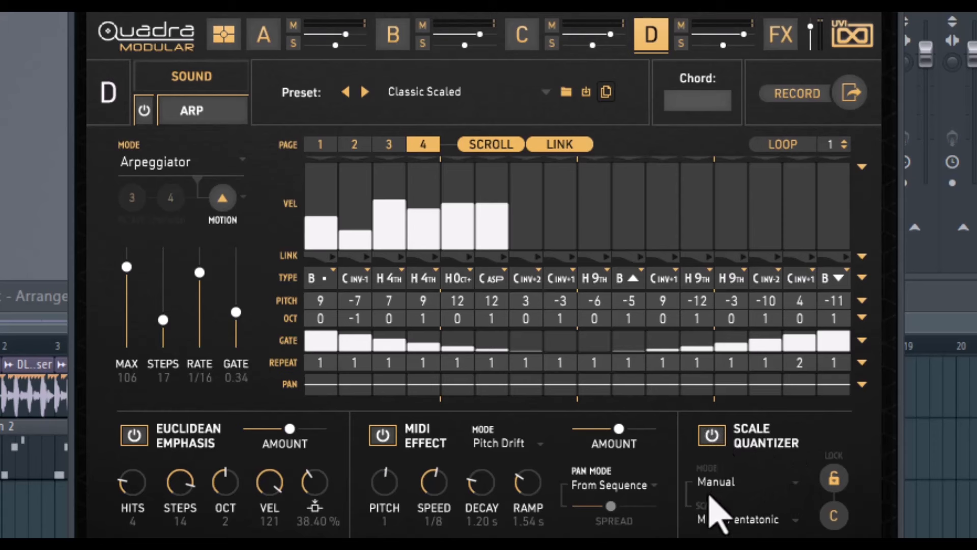
pyautogui.click(735, 481)
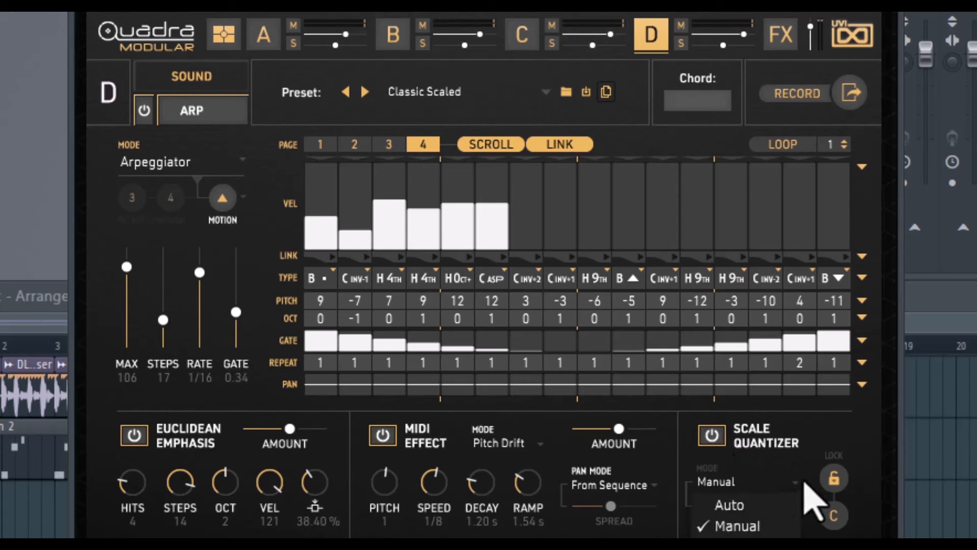
pyautogui.click(755, 506)
# Step: Set the Scale Quantizer to Manual with the Mixolydian (G) scale, try root D#, and set the root back to C with the lock on
pyautogui.click(764, 480)
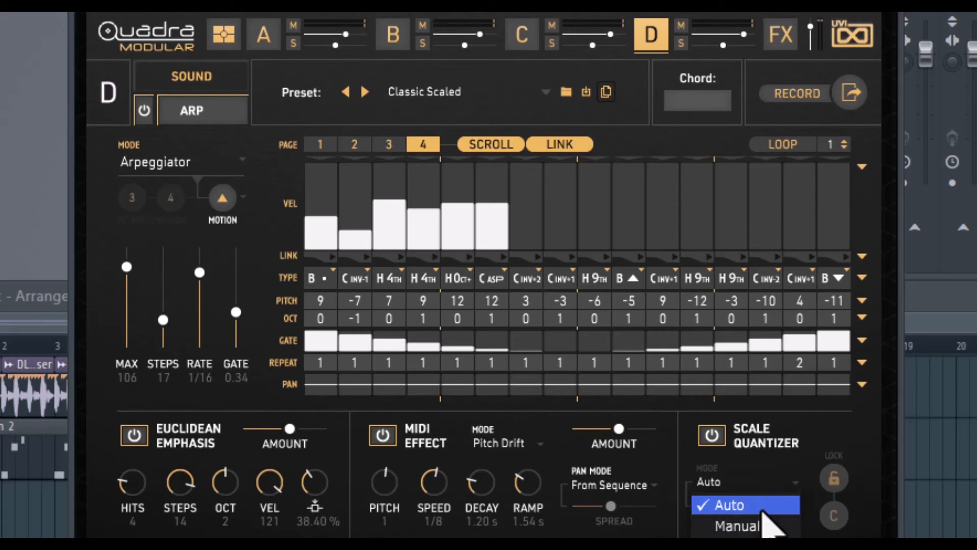
pyautogui.click(764, 527)
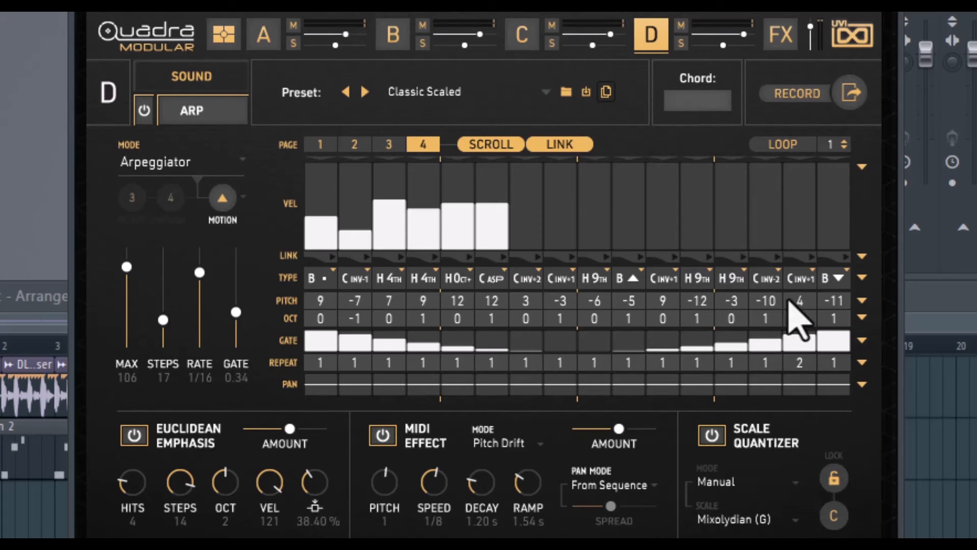
pyautogui.moveTo(832, 527); pyautogui.dragTo(832, 514)
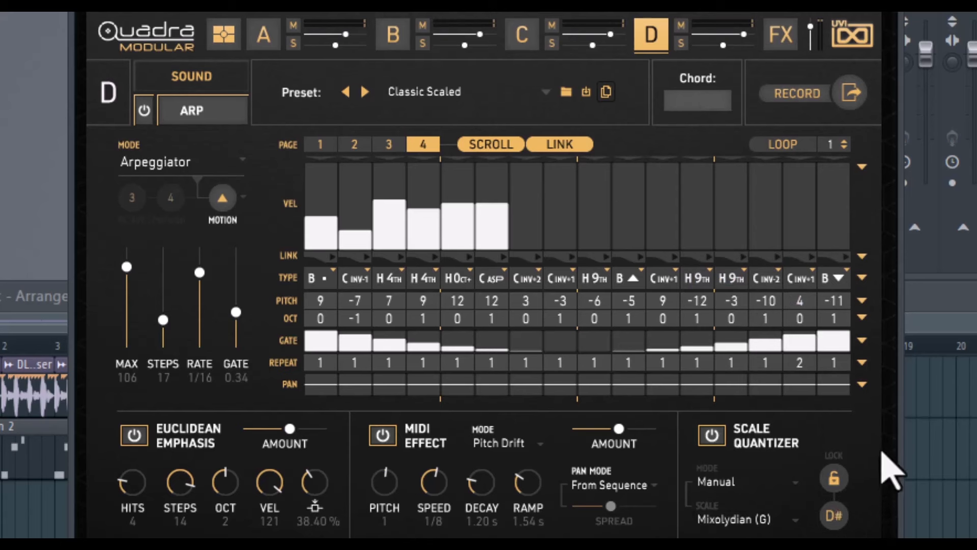
pyautogui.moveTo(882, 451); pyautogui.dragTo(829, 525)
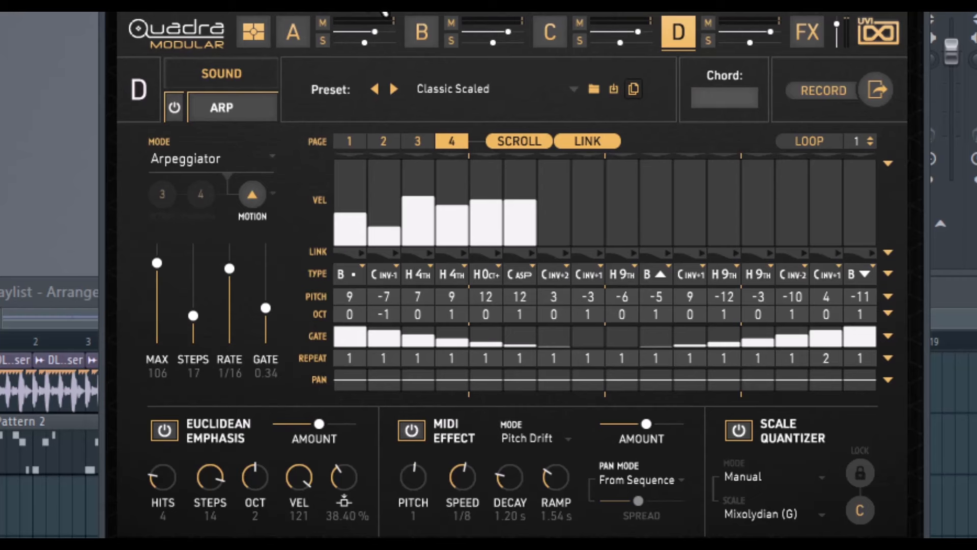
# Step: Return to the four-layer overview and load the Morning Expression 1K preset from 1 Vintage Analog
pyautogui.click(253, 31)
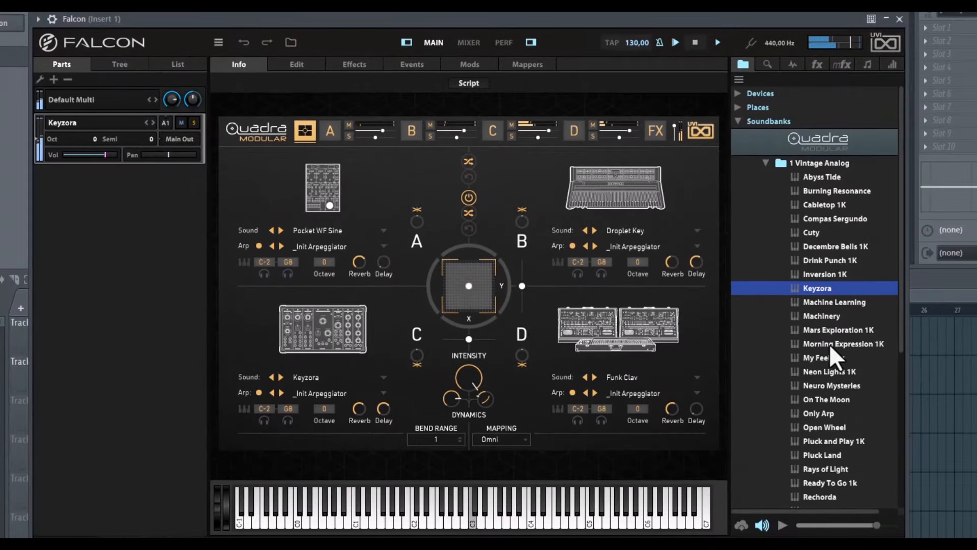
pyautogui.doubleClick(829, 343)
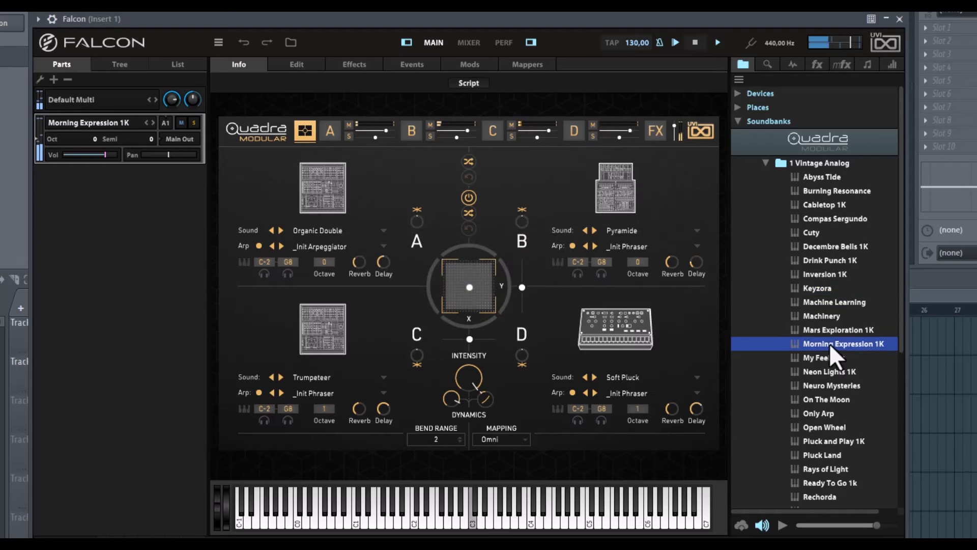
pyautogui.click(766, 162)
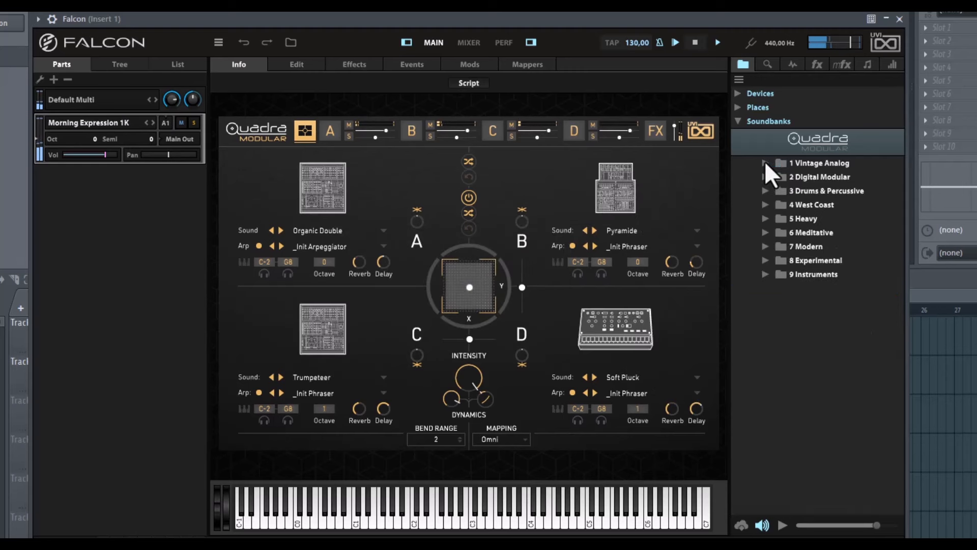
# Step: Audition the presets Beauty Seven 1K, Lullaby and River from the 7 Modern category
pyautogui.click(766, 246)
pyautogui.doubleClick(813, 261)
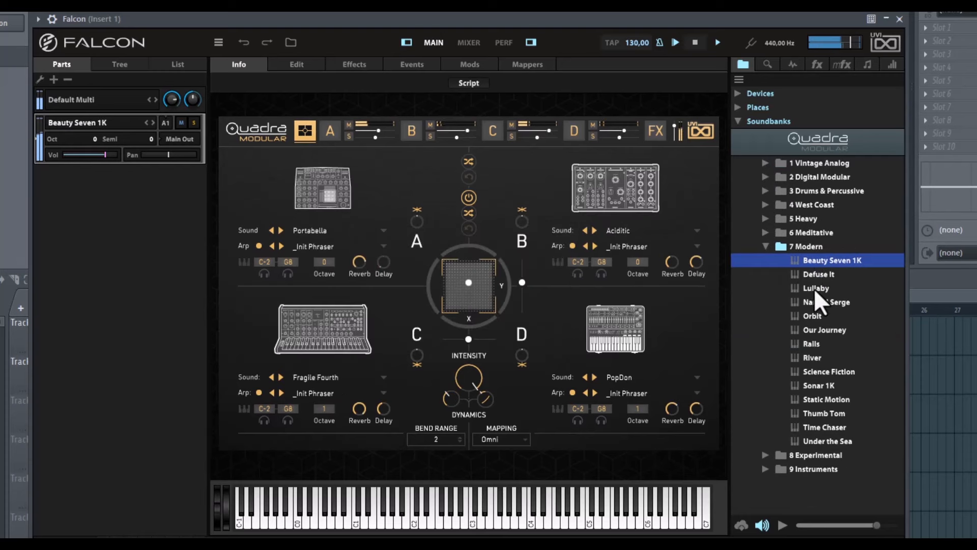
pyautogui.doubleClick(814, 288)
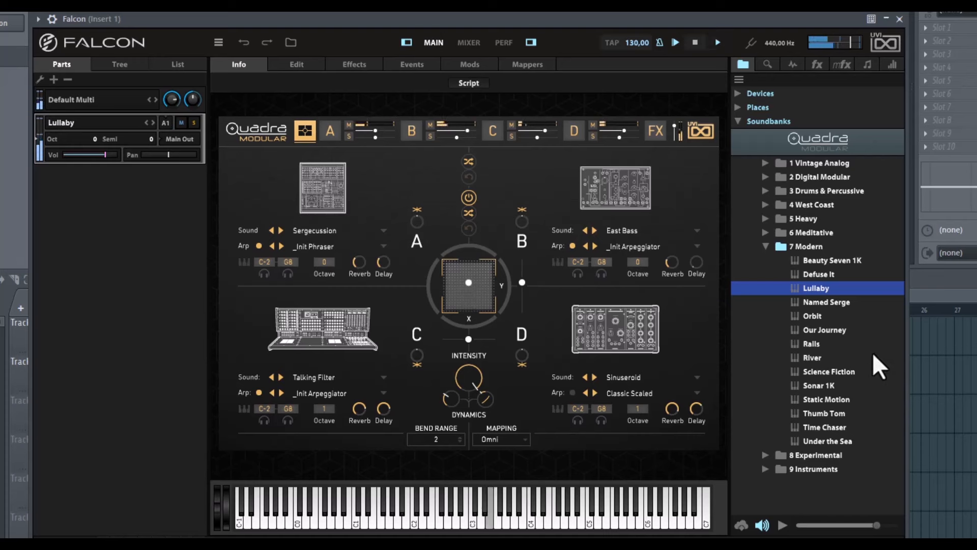
pyautogui.click(805, 359)
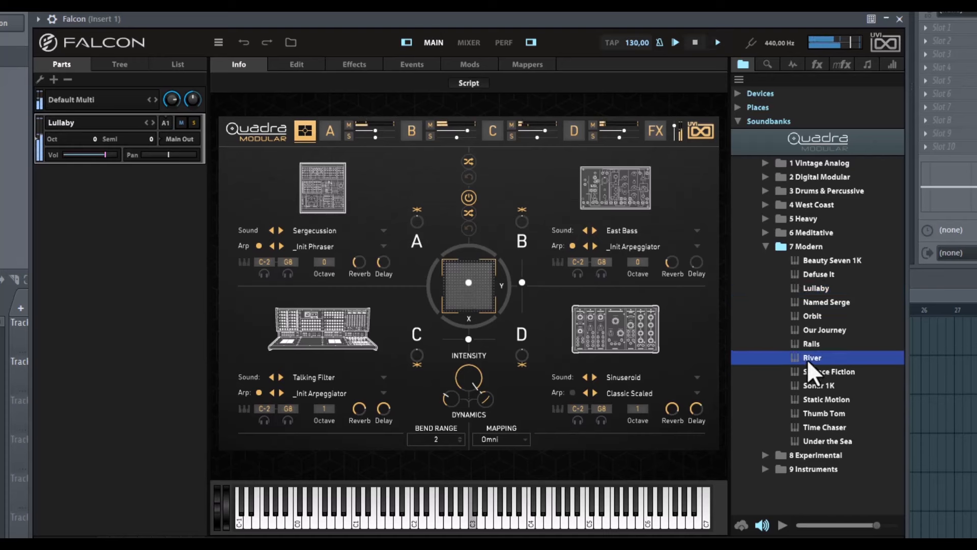
pyautogui.doubleClick(807, 359)
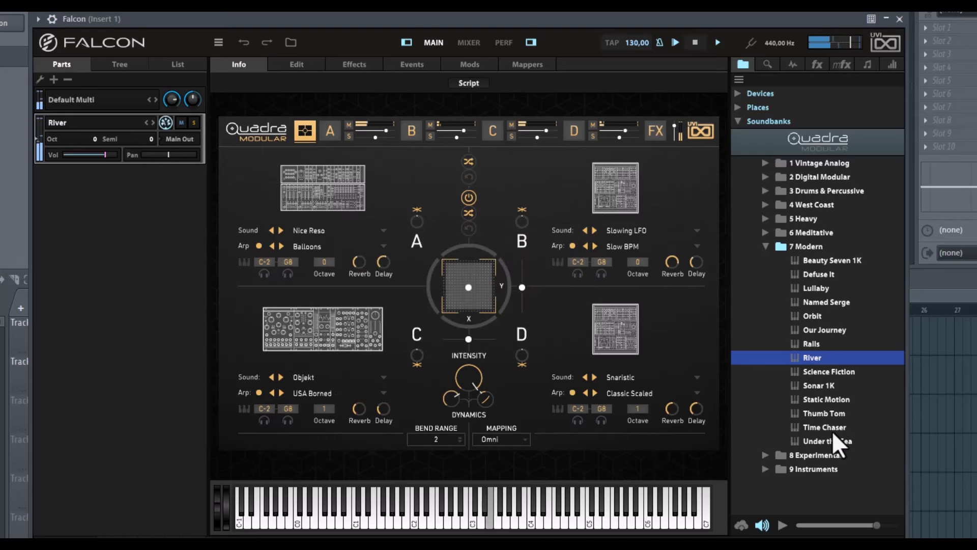
pyautogui.click(764, 246)
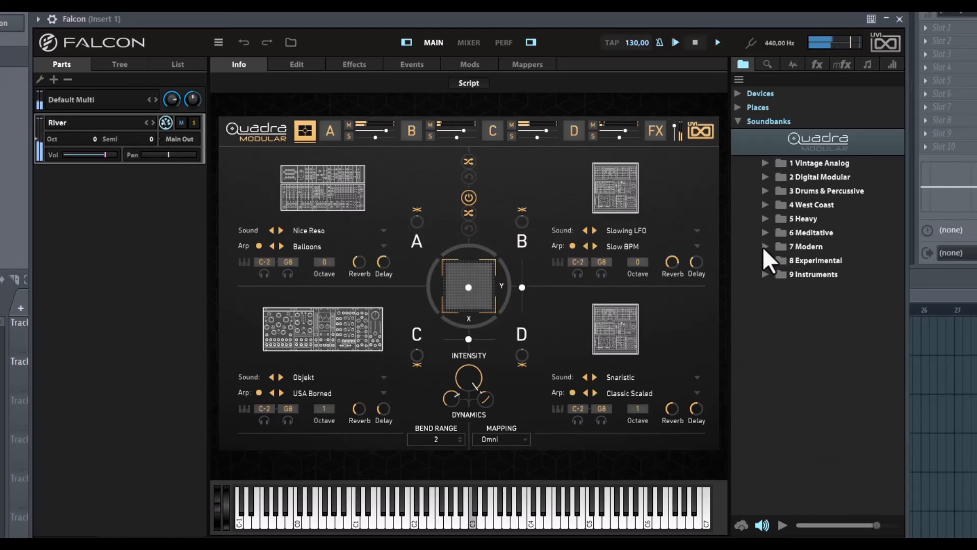
# Step: Load the Abyss Tide preset from the 1 Vintage Analog category
pyautogui.click(766, 163)
pyautogui.doubleClick(813, 181)
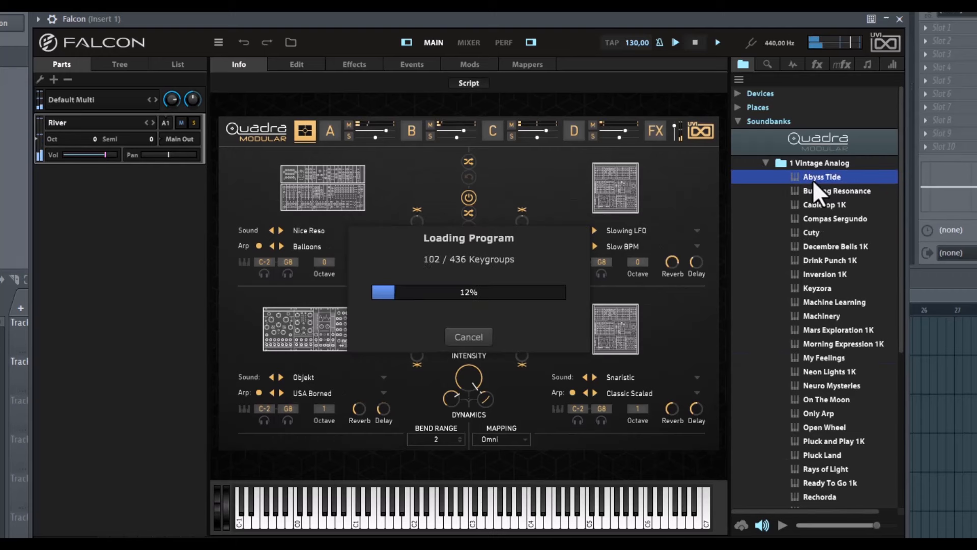
pyautogui.click(766, 162)
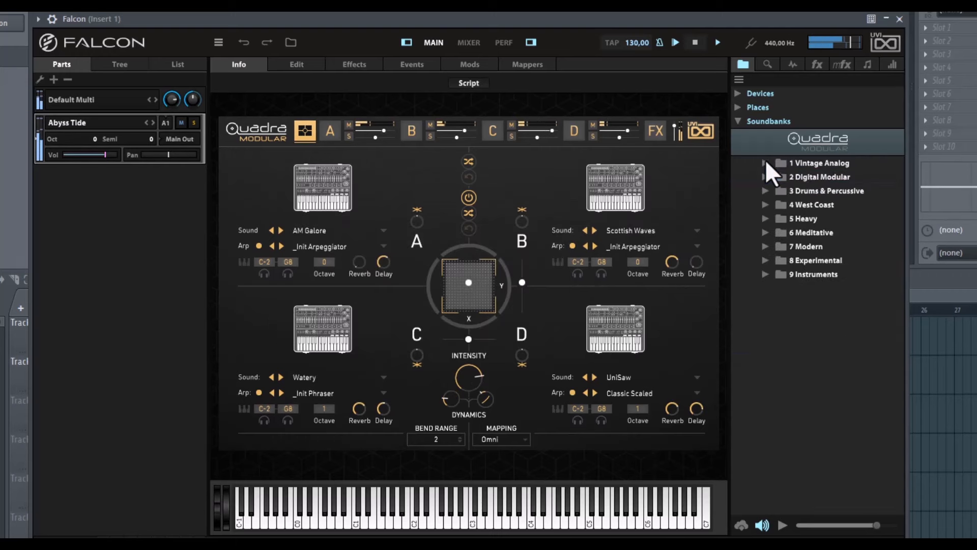
# Step: Audition the presets A Modular Walk, Retro Future and View Room from the 4 West Coast category
pyautogui.click(765, 204)
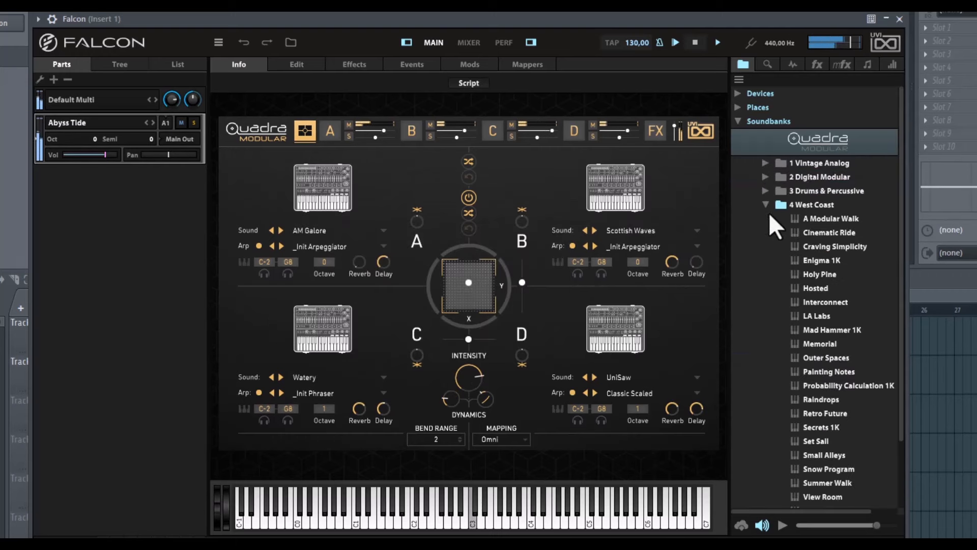
pyautogui.doubleClick(833, 219)
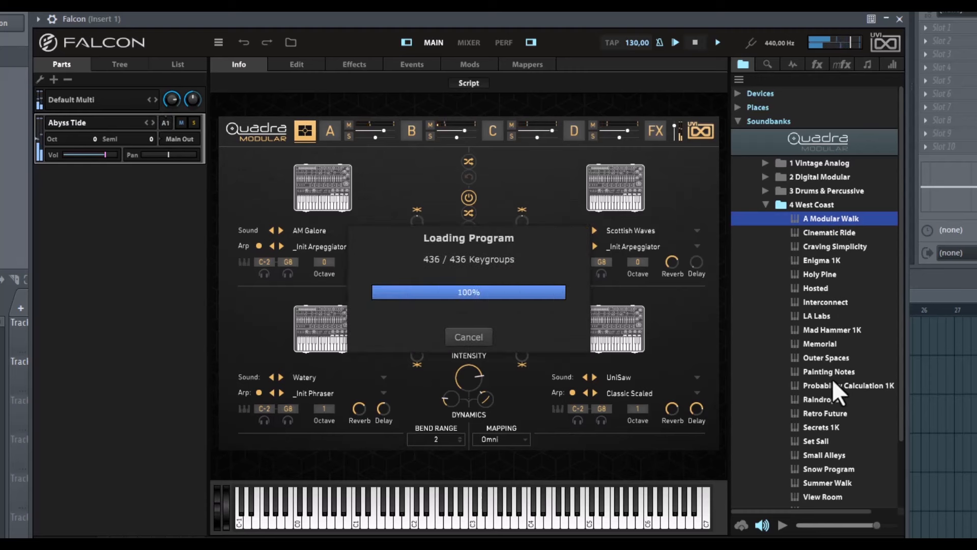
pyautogui.click(818, 414)
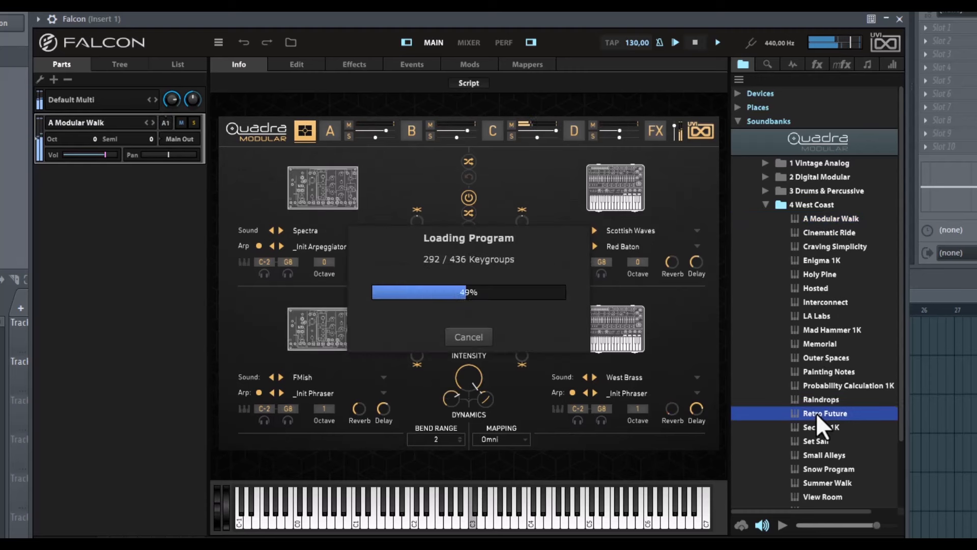
pyautogui.scroll(-2, 817, 399)
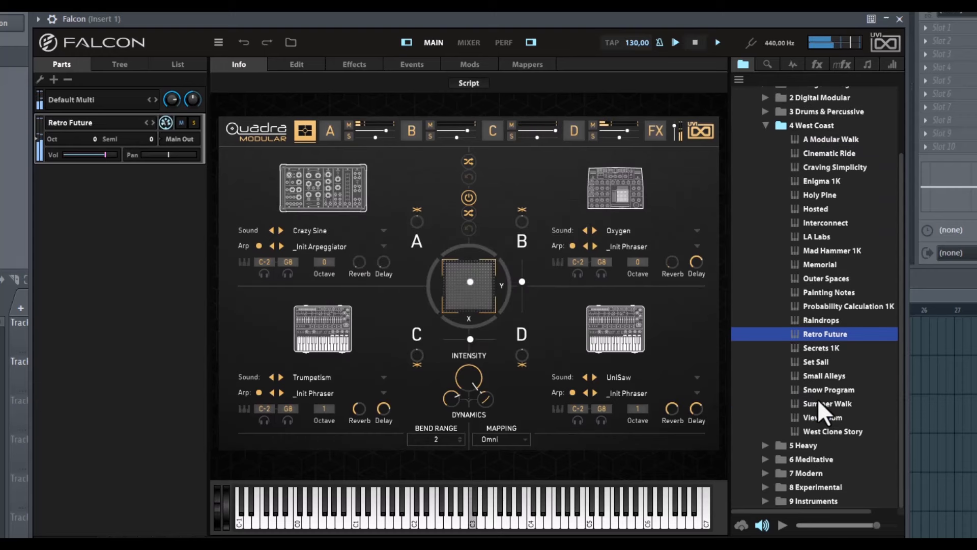
pyautogui.doubleClick(818, 415)
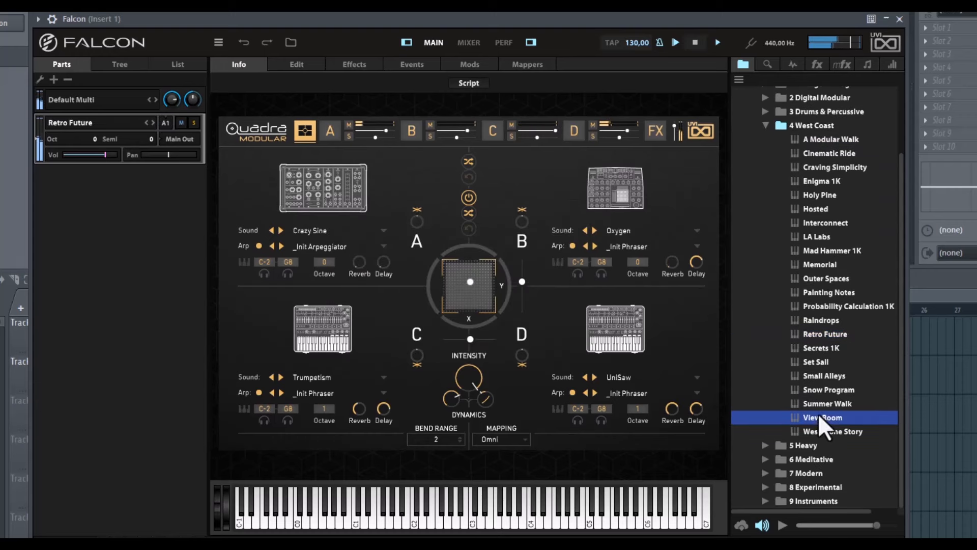
pyautogui.click(765, 124)
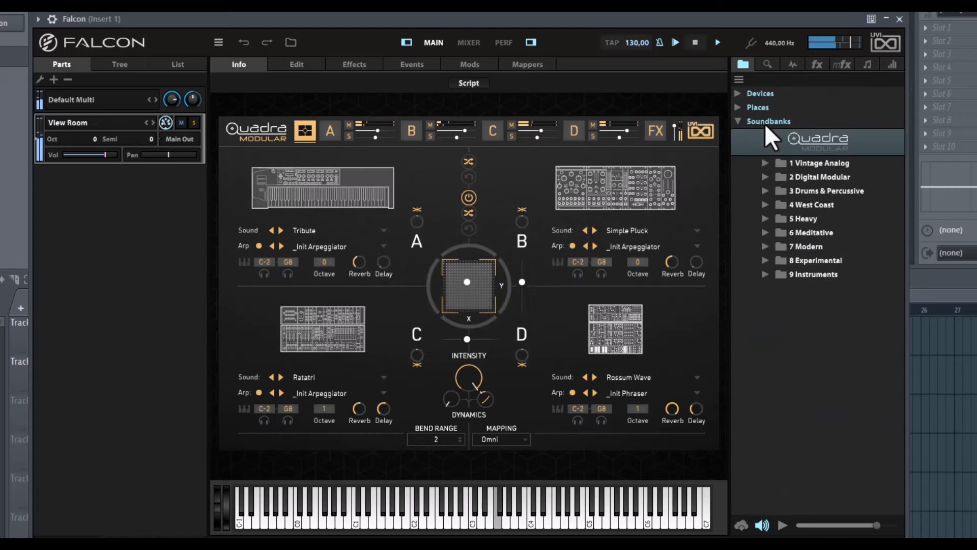
# Step: Load BAS High Octane and KEY Juliet in turn from the 9 Instruments category
pyautogui.click(765, 274)
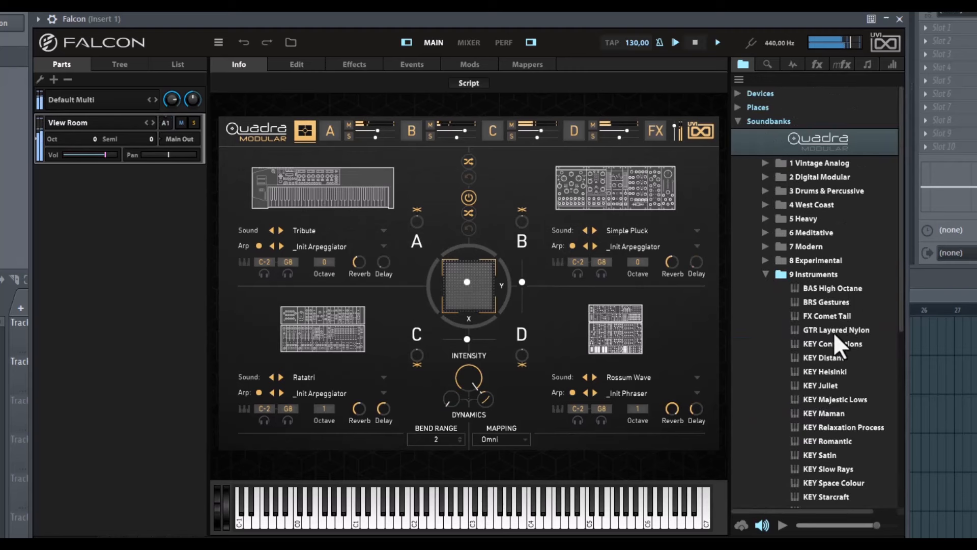
pyautogui.doubleClick(828, 288)
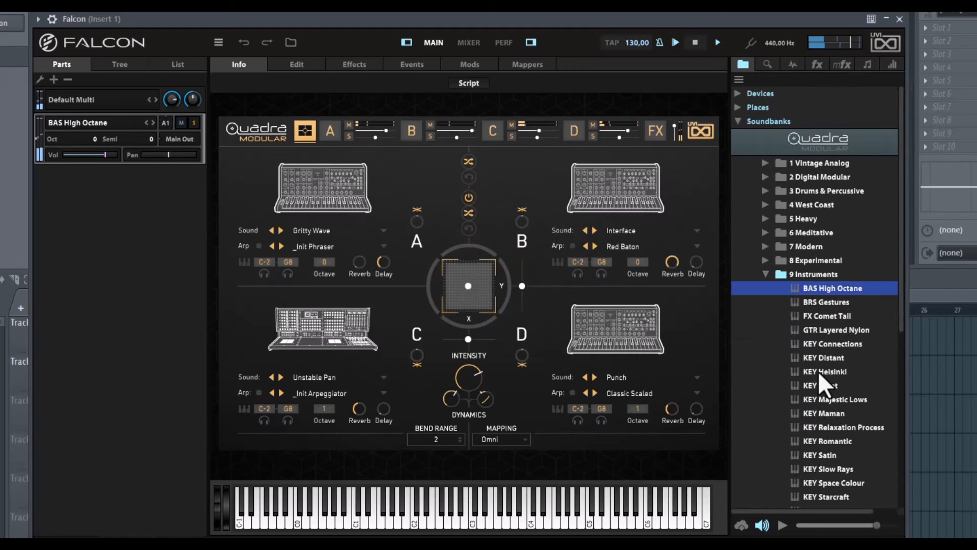
pyautogui.doubleClick(819, 386)
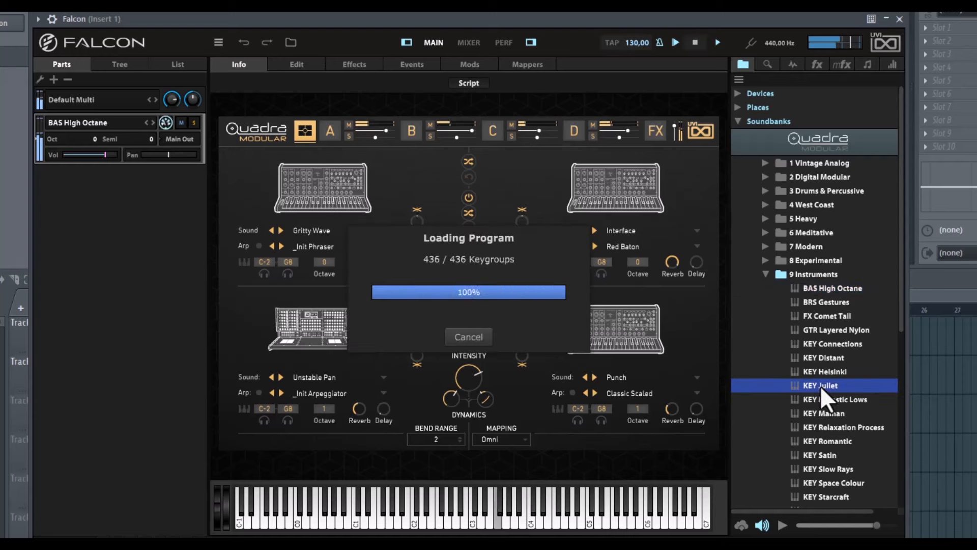
# Step: Audition the presets KEY Starcraft and PLK Soft Touch from the 9 Instruments category
pyautogui.scroll(-5, 845, 402)
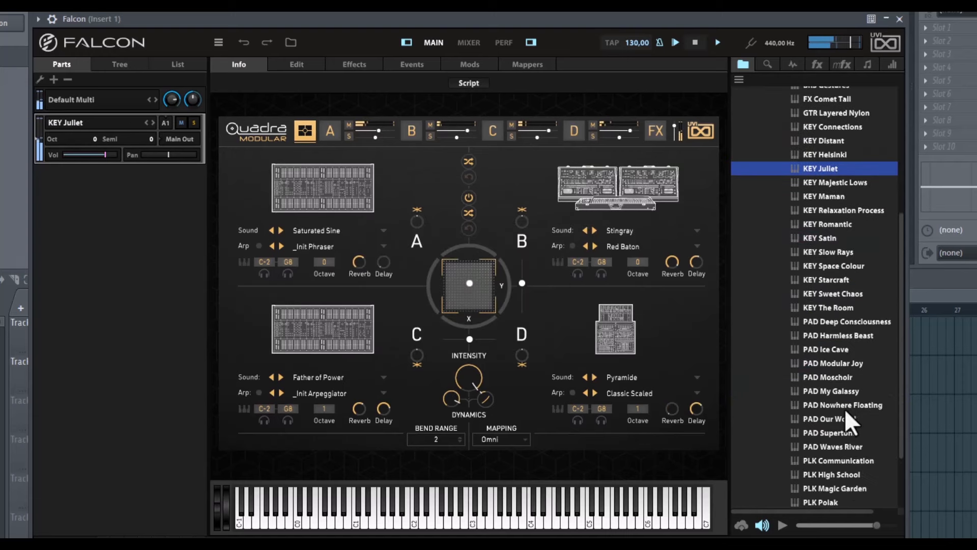
pyautogui.doubleClick(825, 278)
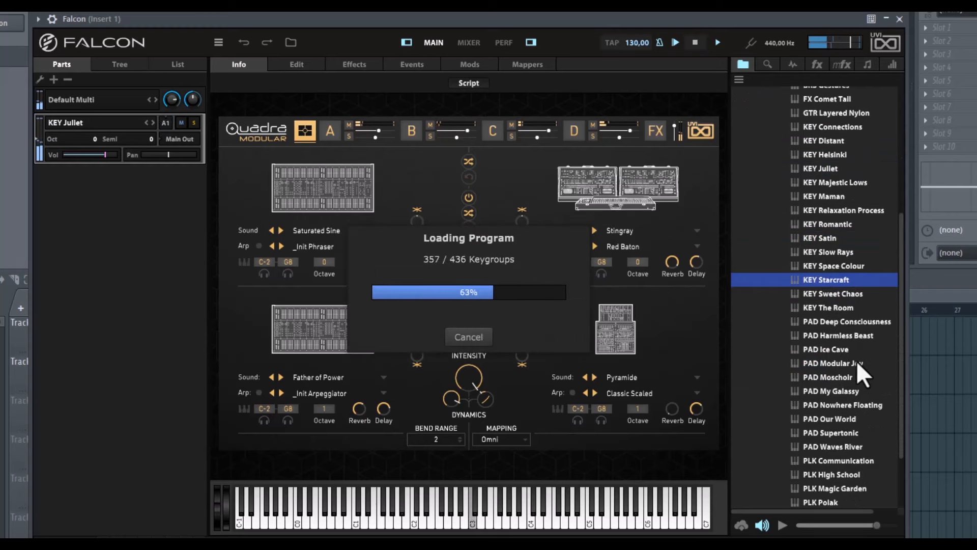
pyautogui.scroll(-2, 849, 380)
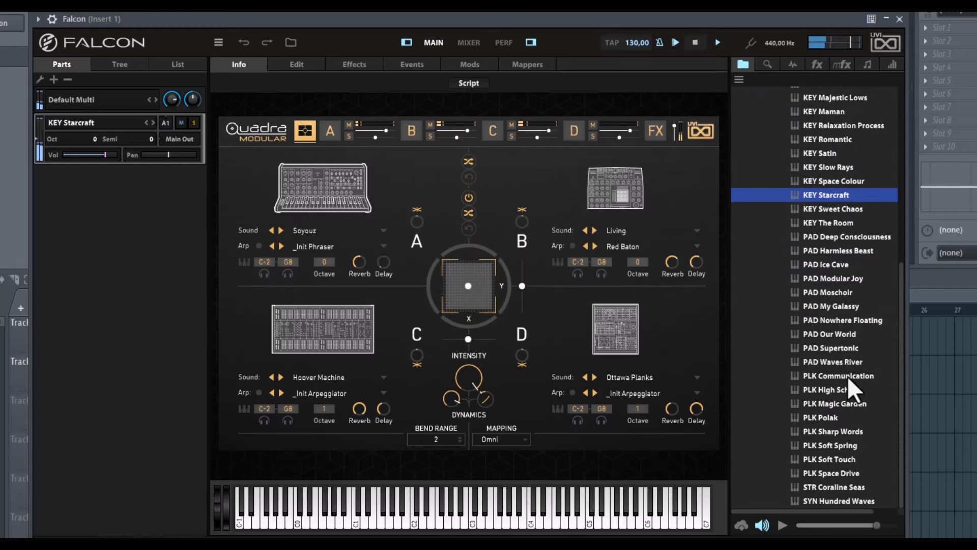
pyautogui.doubleClick(829, 458)
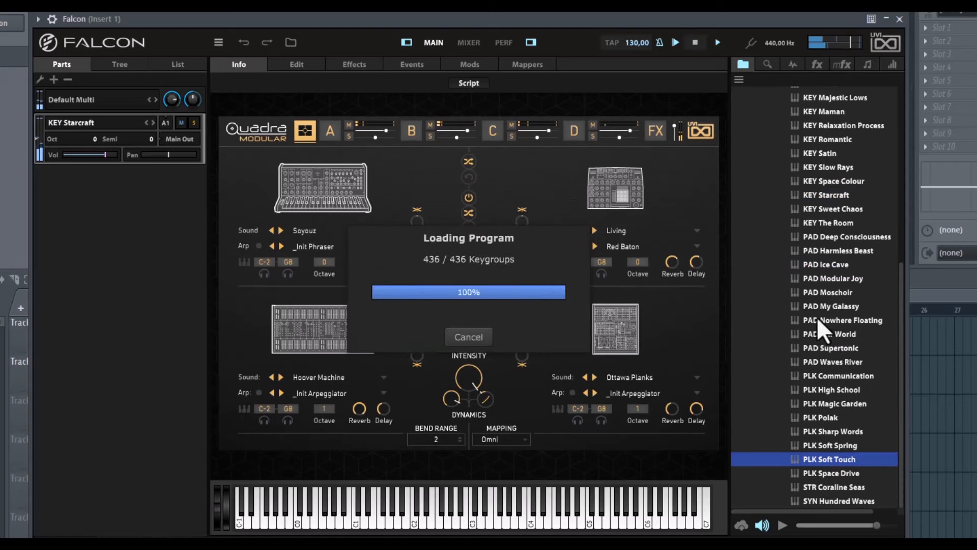
pyautogui.click(766, 274)
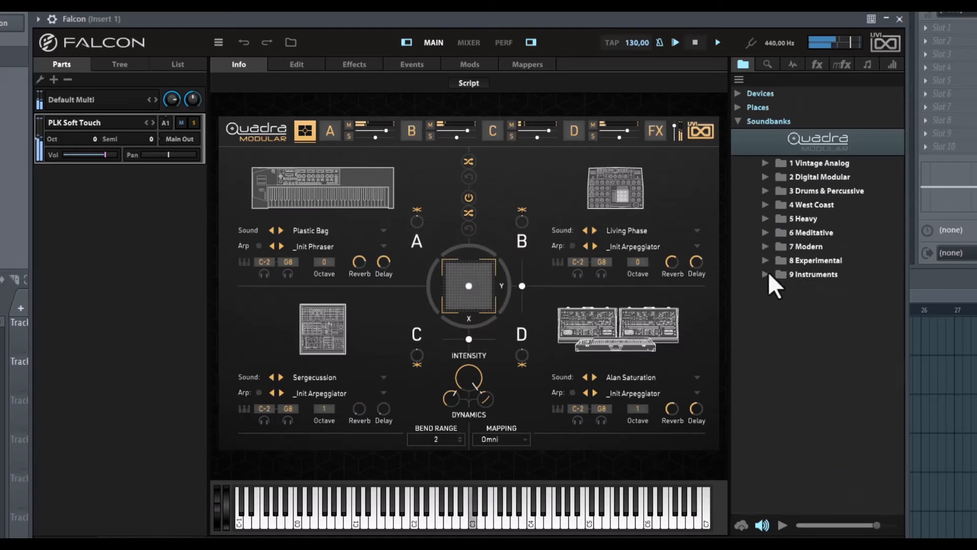
# Step: Audition the presets An Otherworld 1K and Long Shadows from the 6 Meditative category
pyautogui.click(765, 232)
pyautogui.click(815, 245)
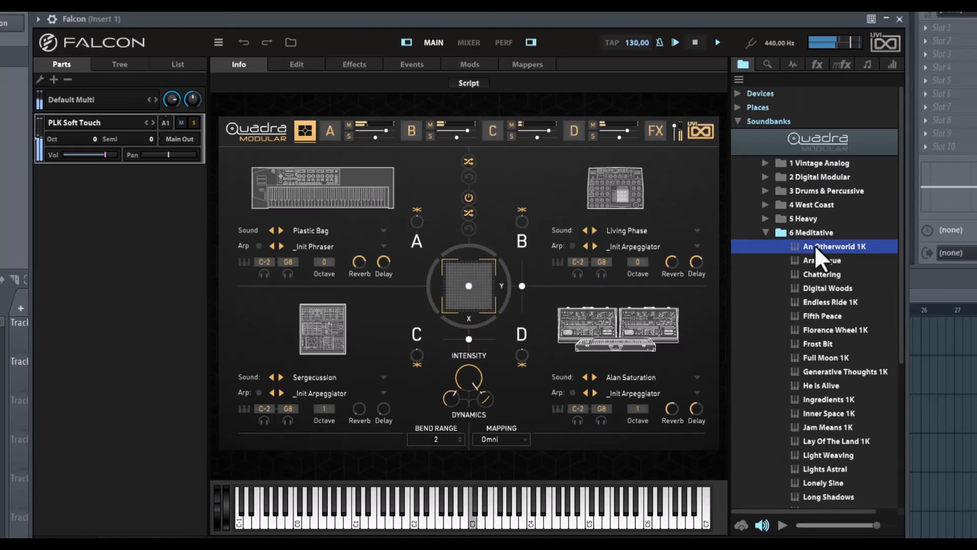
pyautogui.doubleClick(815, 246)
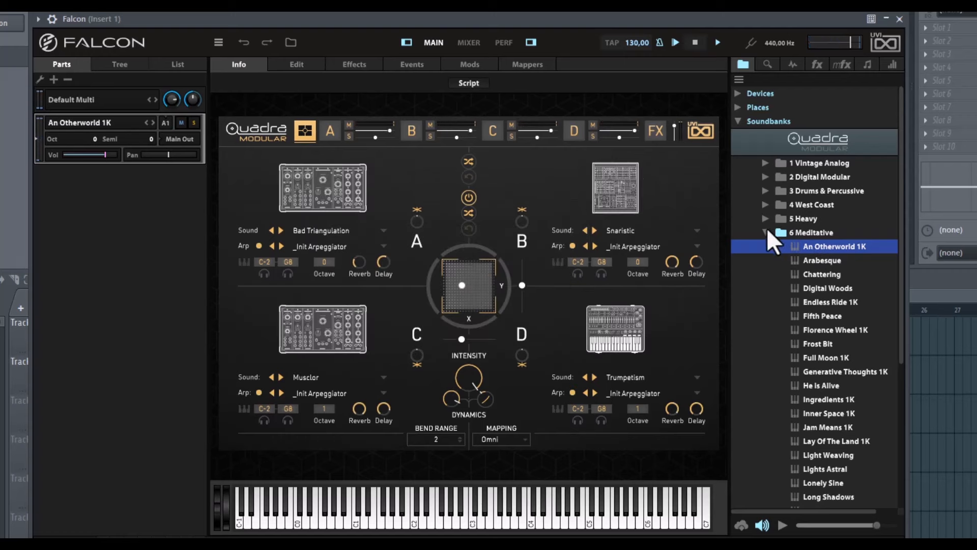
pyautogui.scroll(-3, 865, 383)
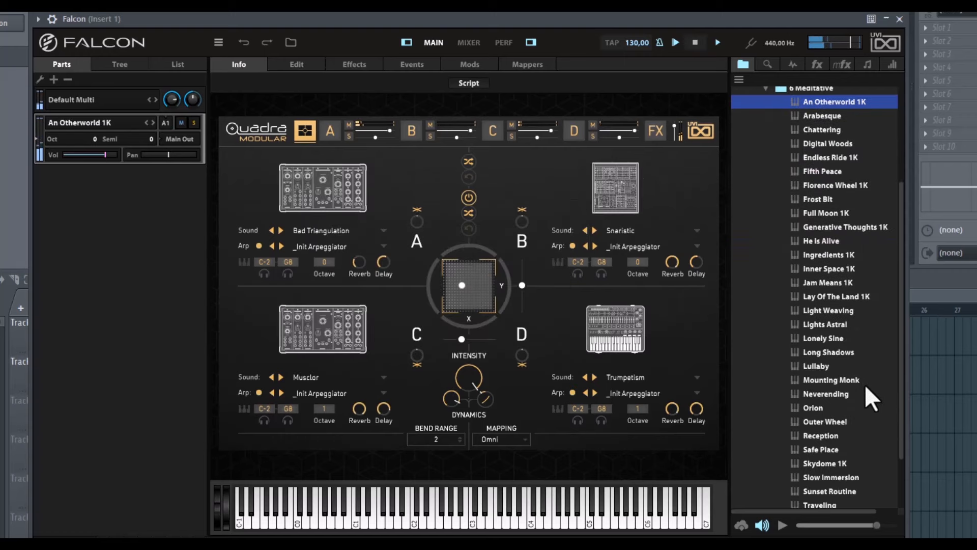
pyautogui.doubleClick(821, 354)
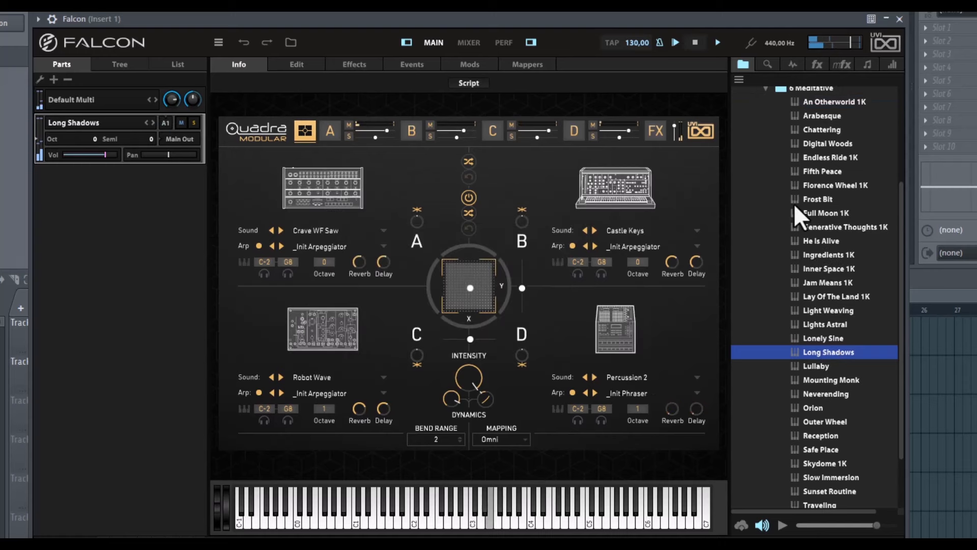
pyautogui.scroll(2, 781, 191)
pyautogui.click(766, 157)
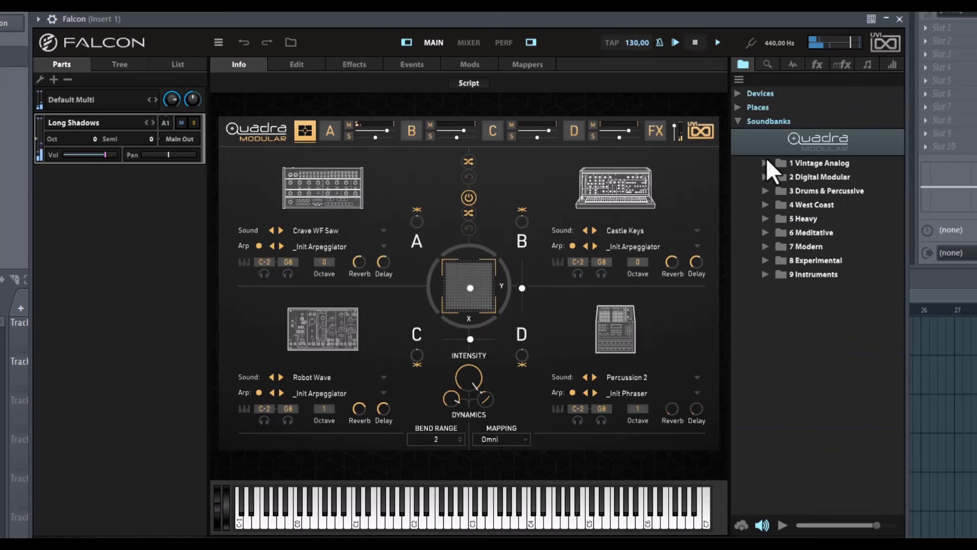
# Step: Audition the presets First Nightmare 1K, Mission Briefing and Shaper Concert from the 5 Heavy category
pyautogui.click(765, 218)
pyautogui.doubleClick(815, 287)
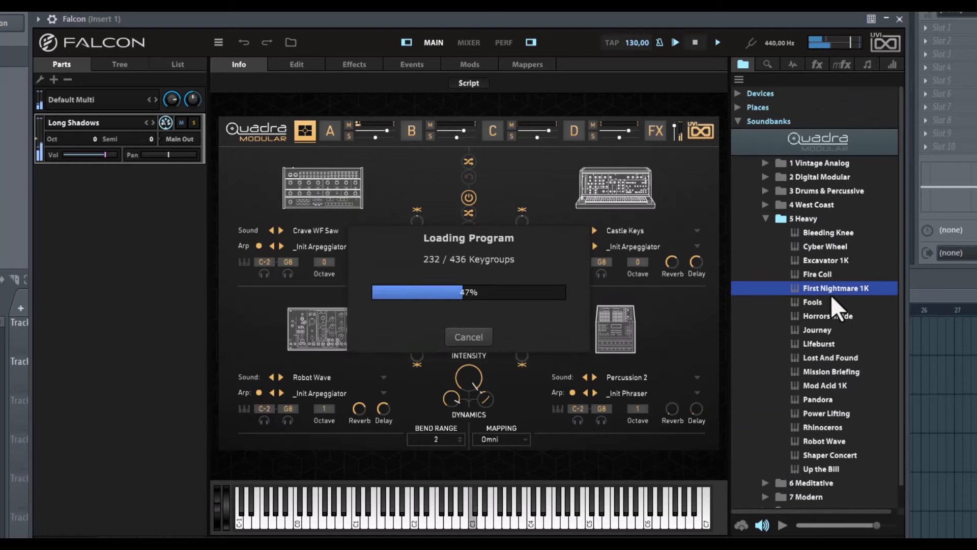
pyautogui.doubleClick(818, 372)
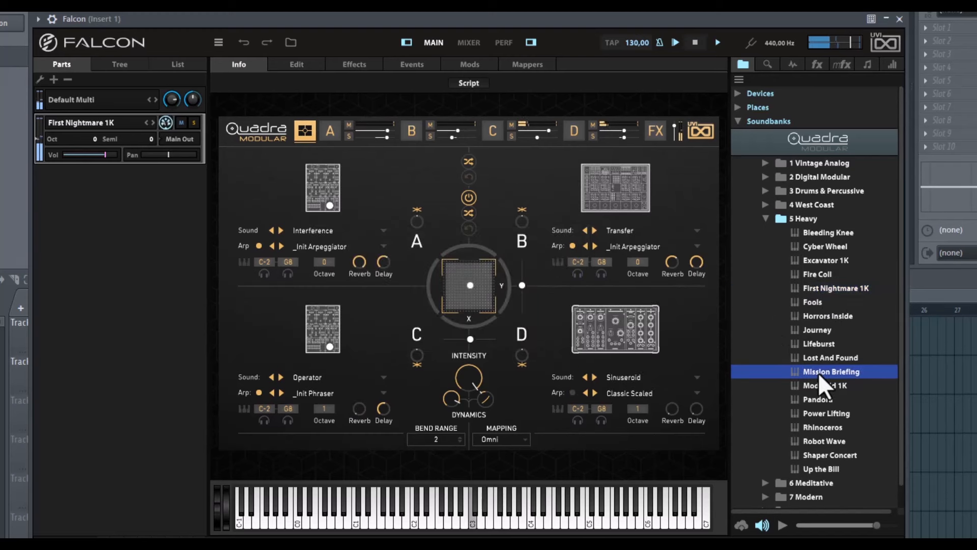
pyautogui.doubleClick(829, 455)
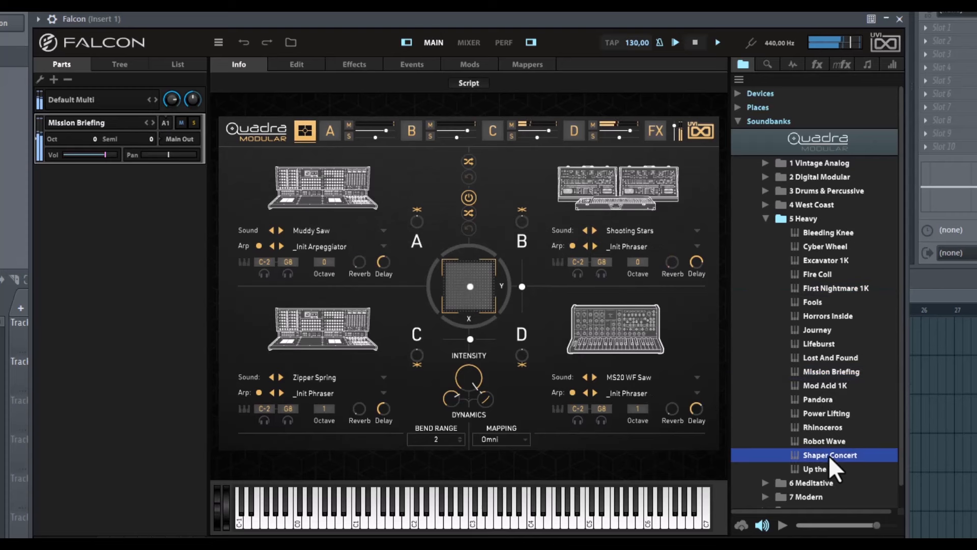
pyautogui.click(764, 218)
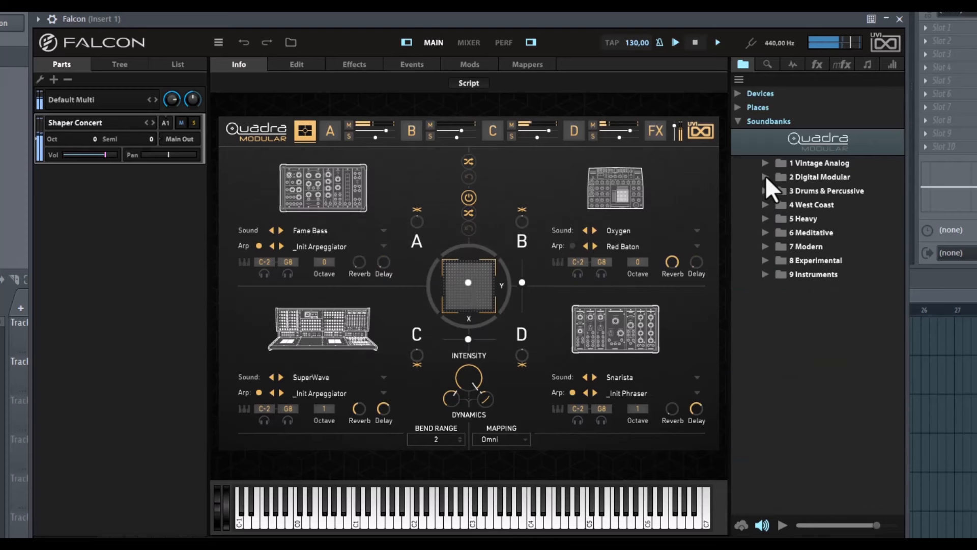
# Step: Audition the presets Dragon Slayer, Odd Bones 1K and Snareophilia from the 3 Drums & Percussive category
pyautogui.click(766, 190)
pyautogui.doubleClick(850, 245)
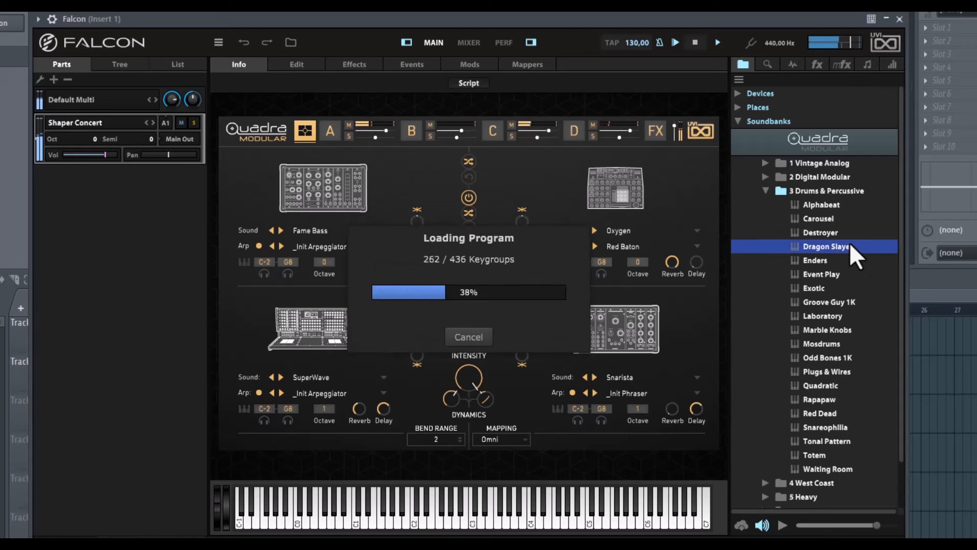
pyautogui.doubleClick(815, 358)
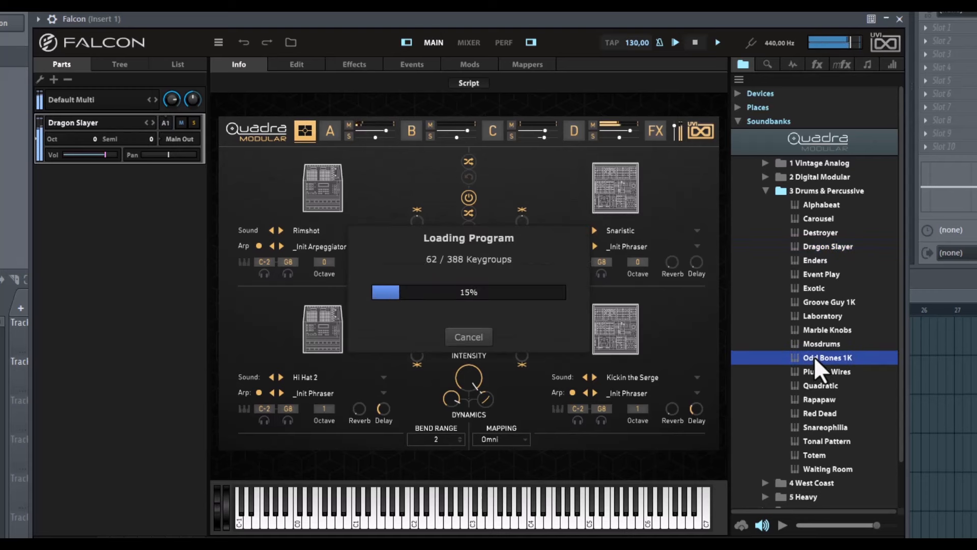
pyautogui.doubleClick(818, 428)
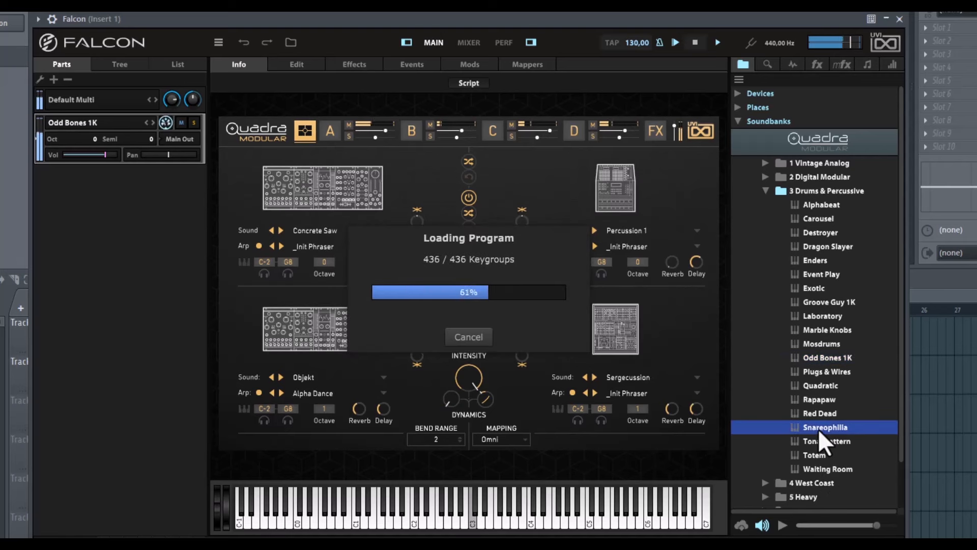
pyautogui.click(766, 190)
# Step: Audition the presets Noodles 1K, Still Nature and Vintage Room from the 2 Digital Modular category
pyautogui.click(766, 177)
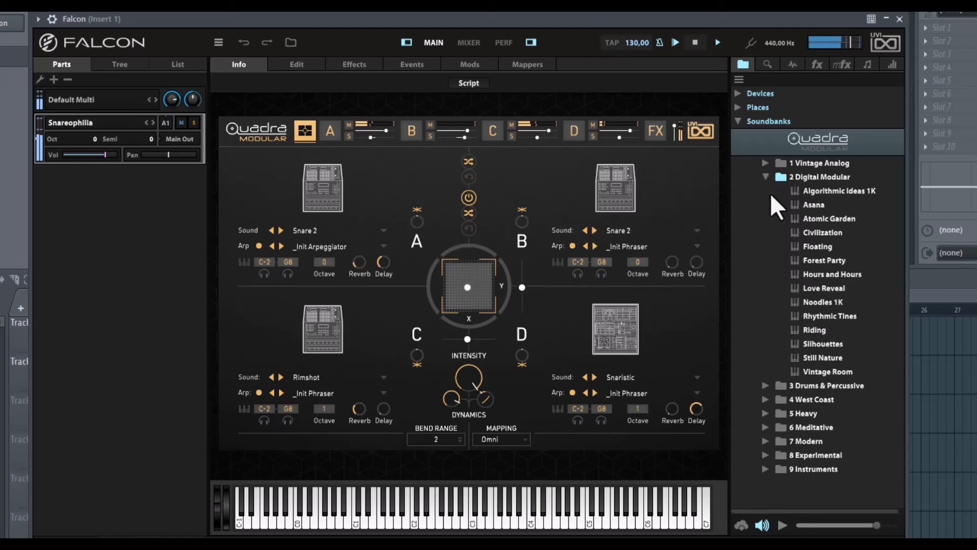
pyautogui.doubleClick(838, 297)
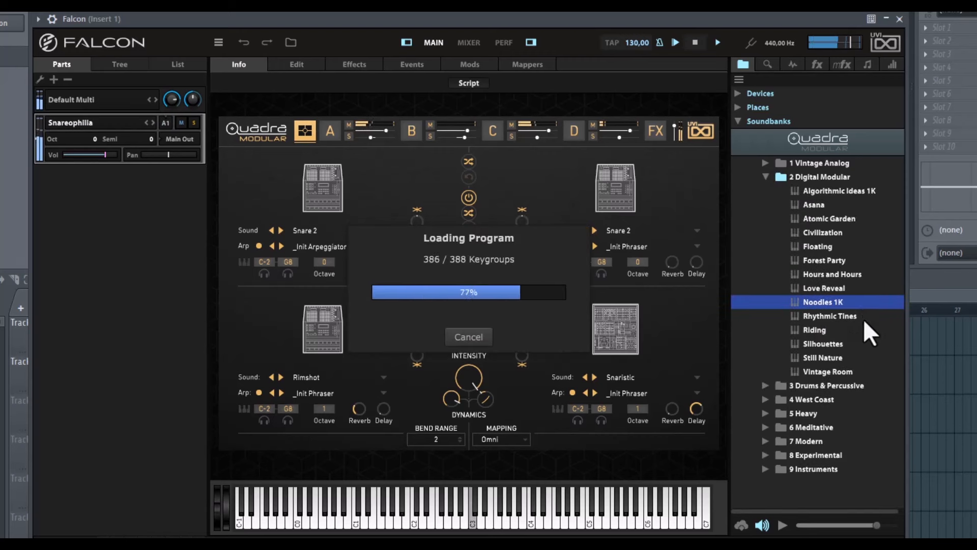
pyautogui.doubleClick(832, 358)
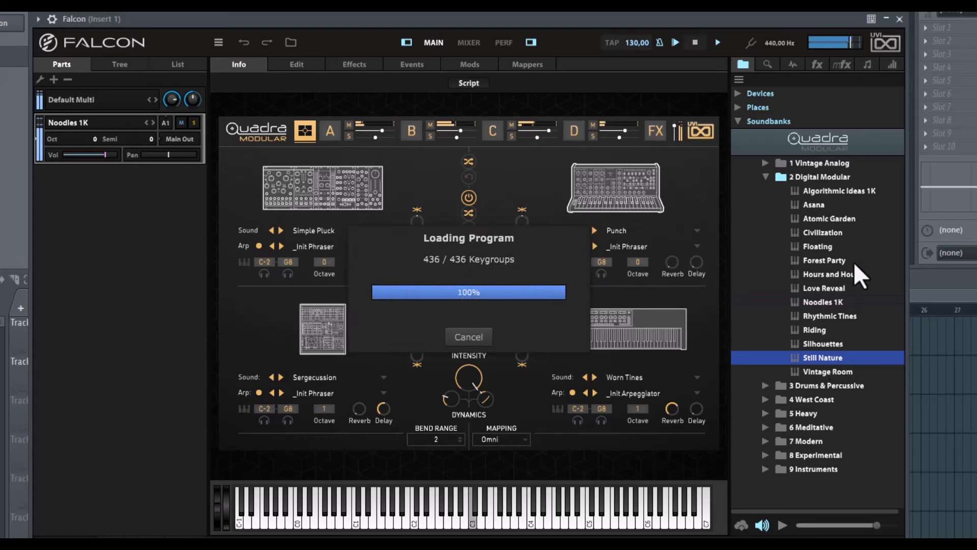
pyautogui.doubleClick(814, 370)
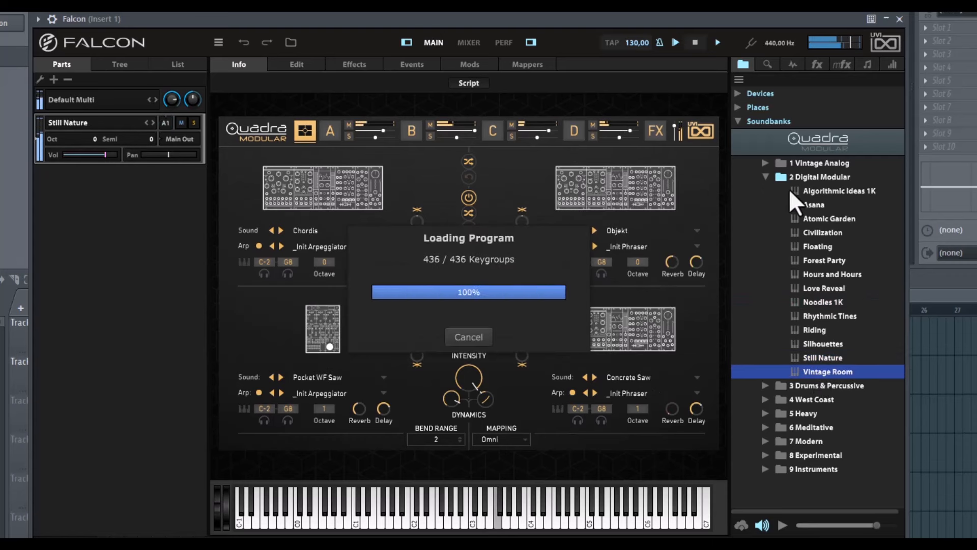
pyautogui.click(764, 175)
# Step: Load the Thousand Paths preset from the 1 Vintage Analog category and collapse the category list
pyautogui.click(766, 163)
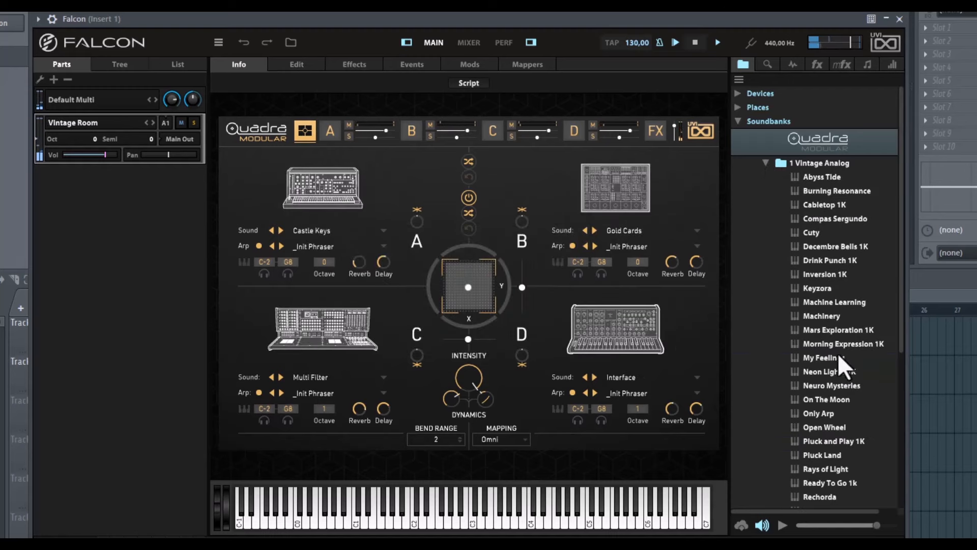
pyautogui.scroll(-5, 833, 375)
pyautogui.doubleClick(827, 371)
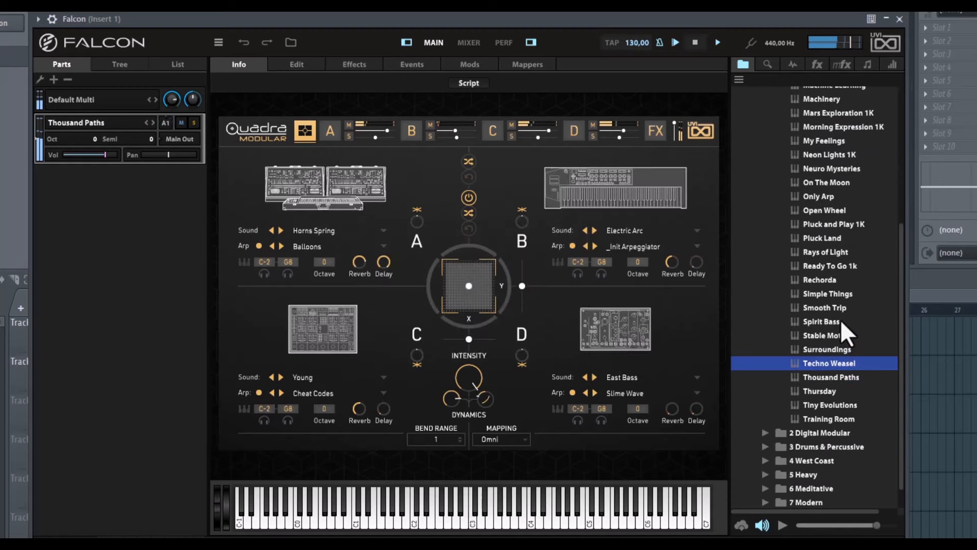
pyautogui.scroll(10, 768, 202)
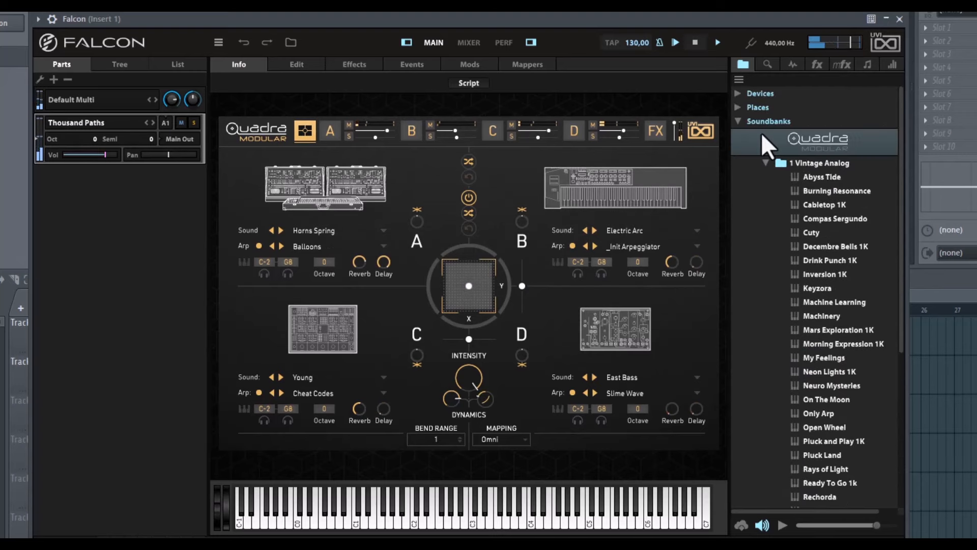
pyautogui.click(765, 163)
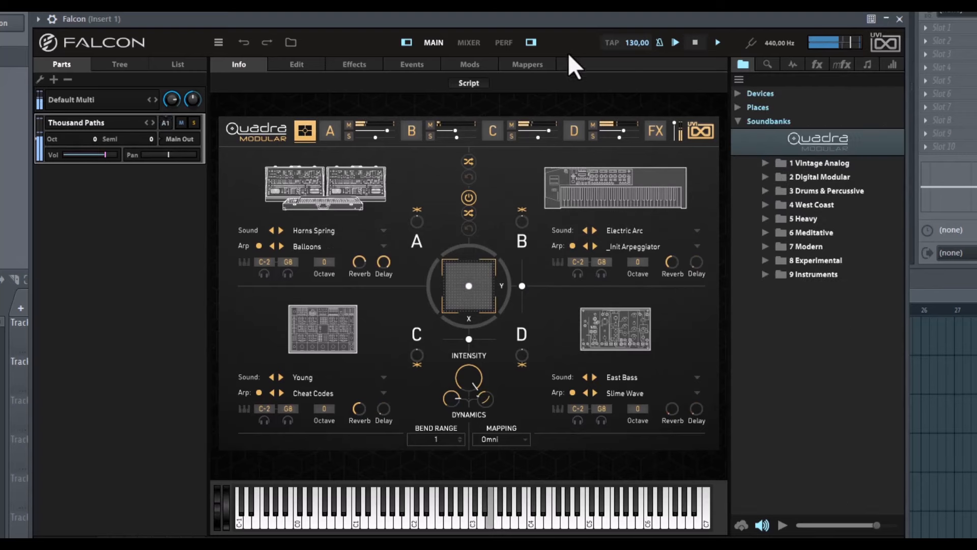
# Step: Hide the preset browser and the parts list, and show the Quadra Modular overview page with all four layers
pyautogui.click(531, 42)
pyautogui.click(313, 44)
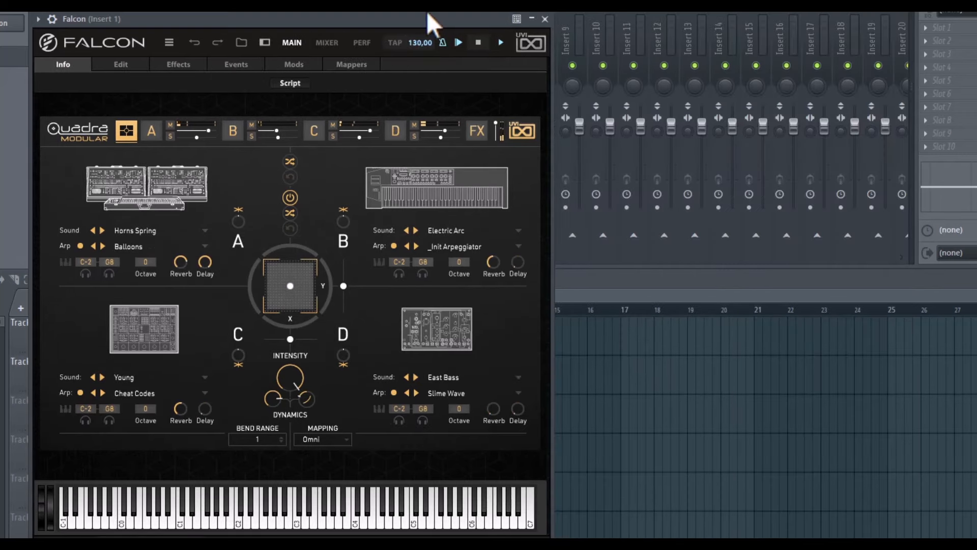
pyautogui.moveTo(427, 11); pyautogui.dragTo(461, 8)
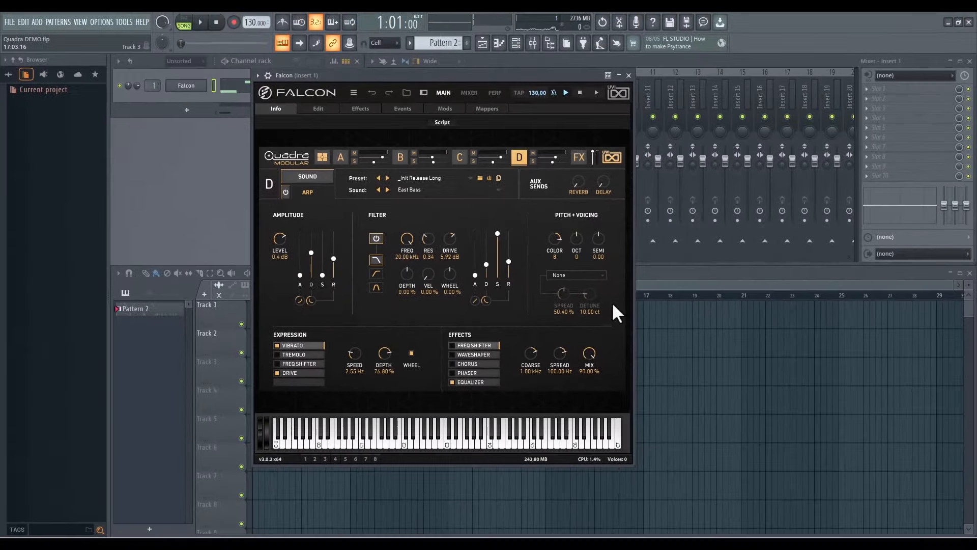
pyautogui.click(322, 158)
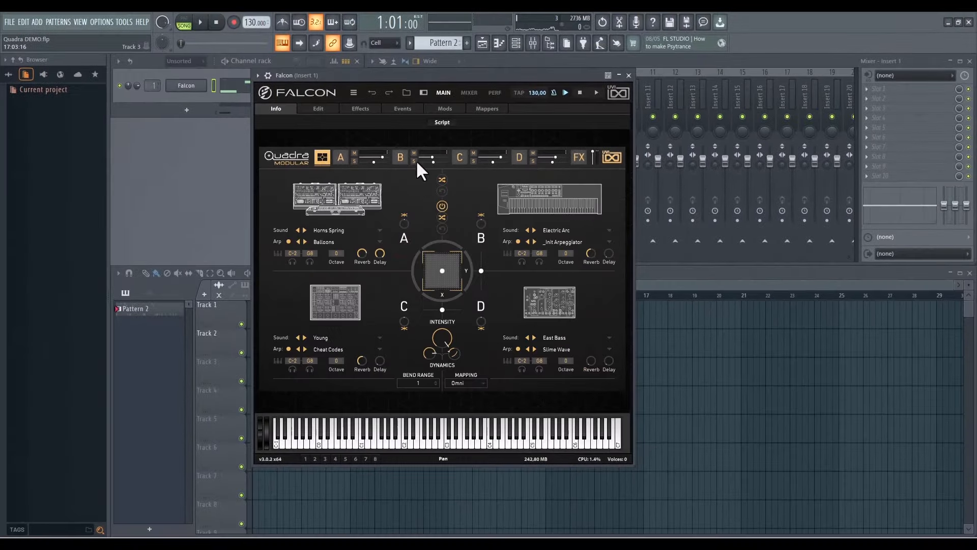